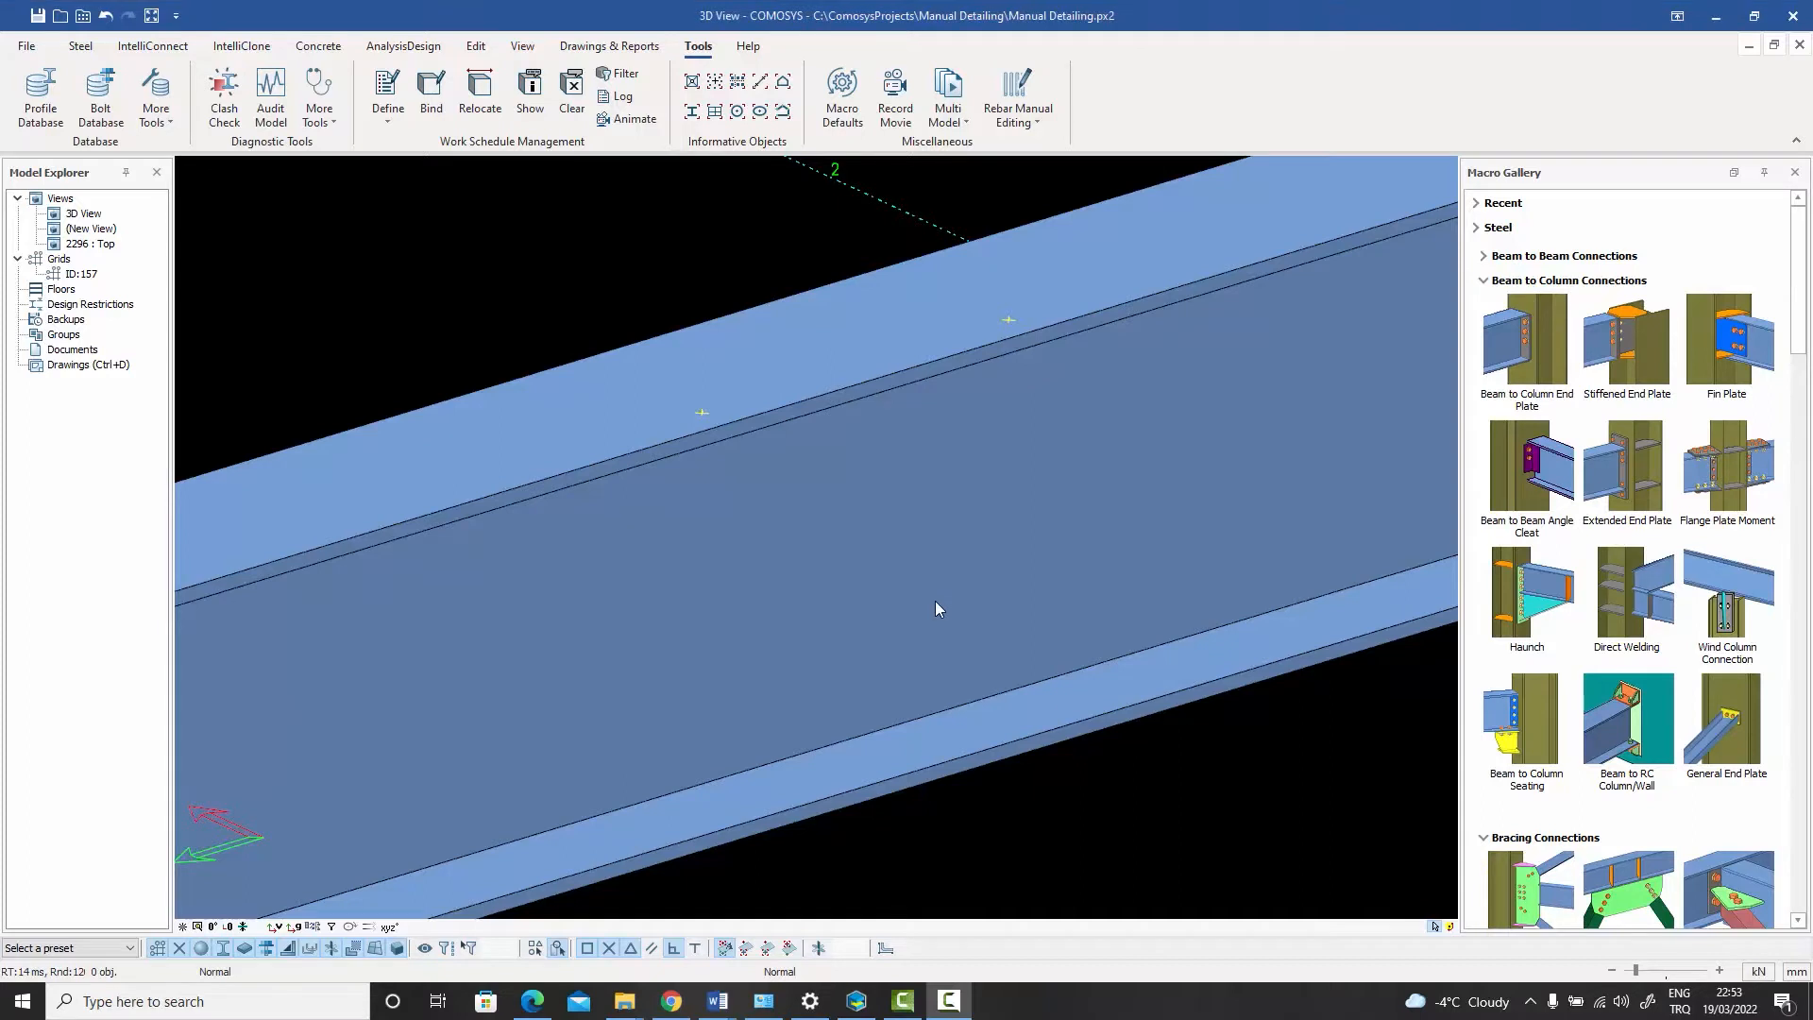
- Create a bolt group on the beam's top flange, picking two points to set its start and x-direction
middle_drag(935, 601, 943, 602)
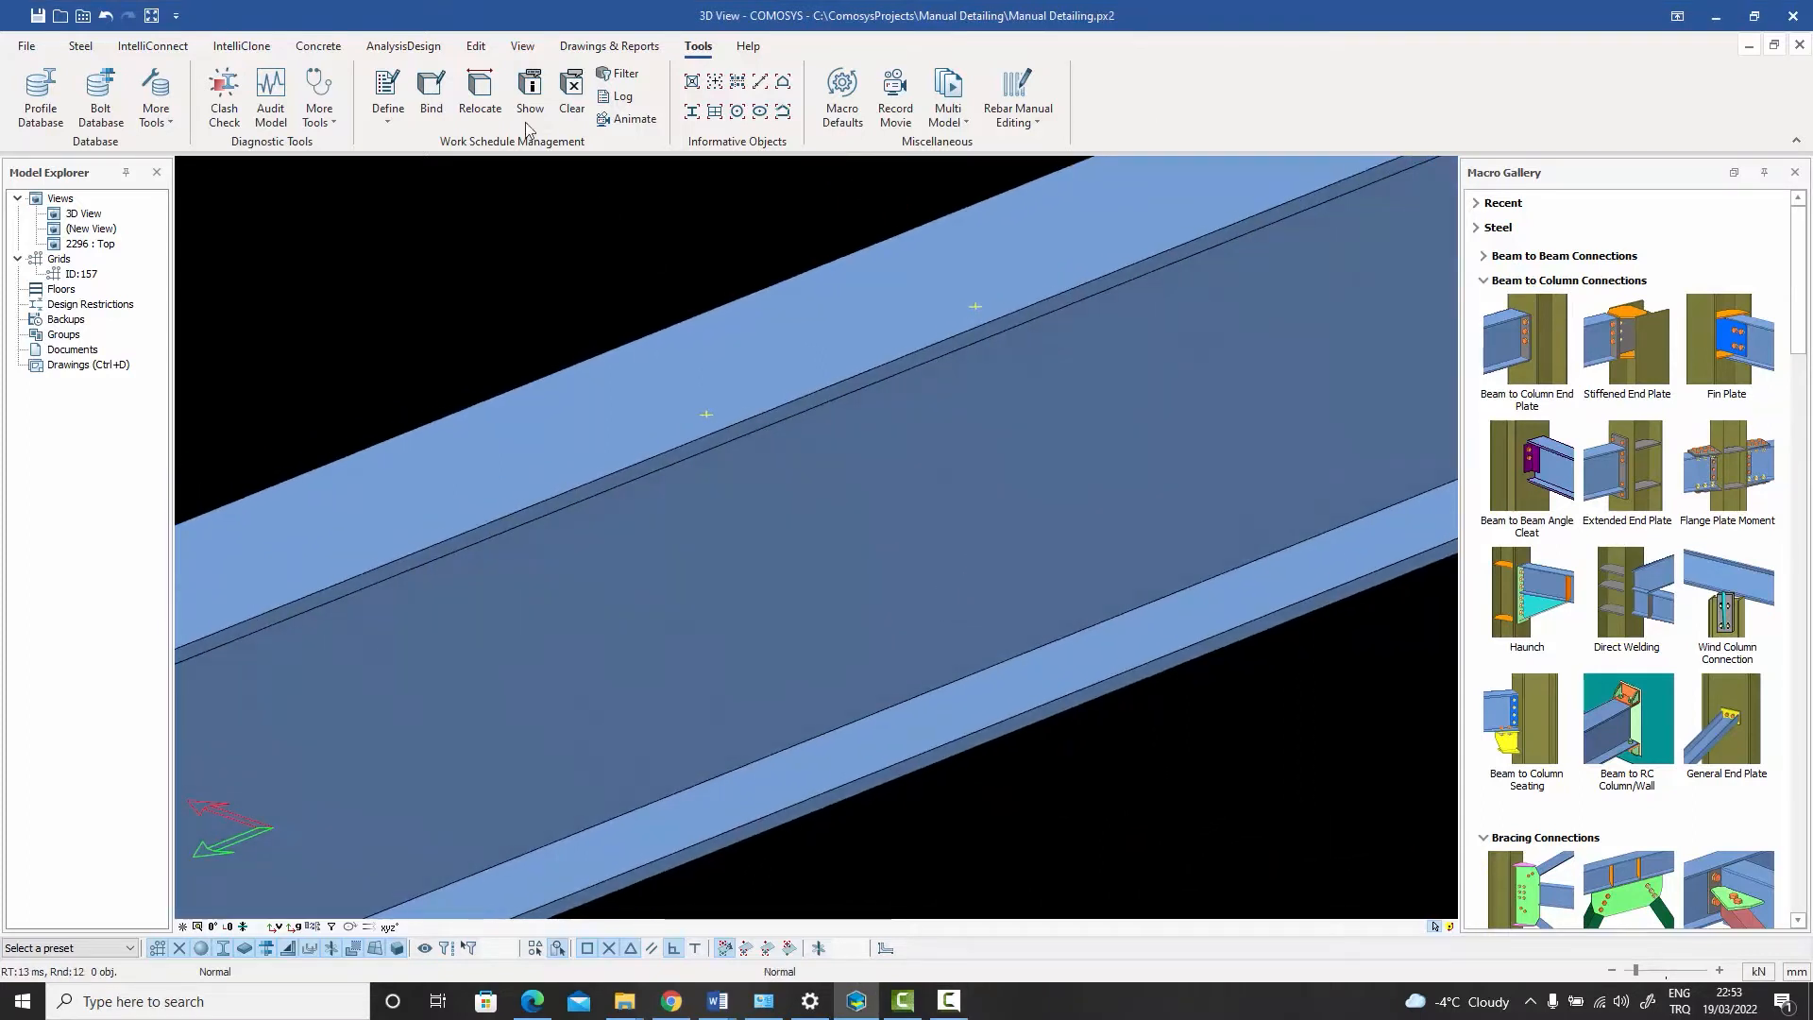
scroll(529, 127, up, 8)
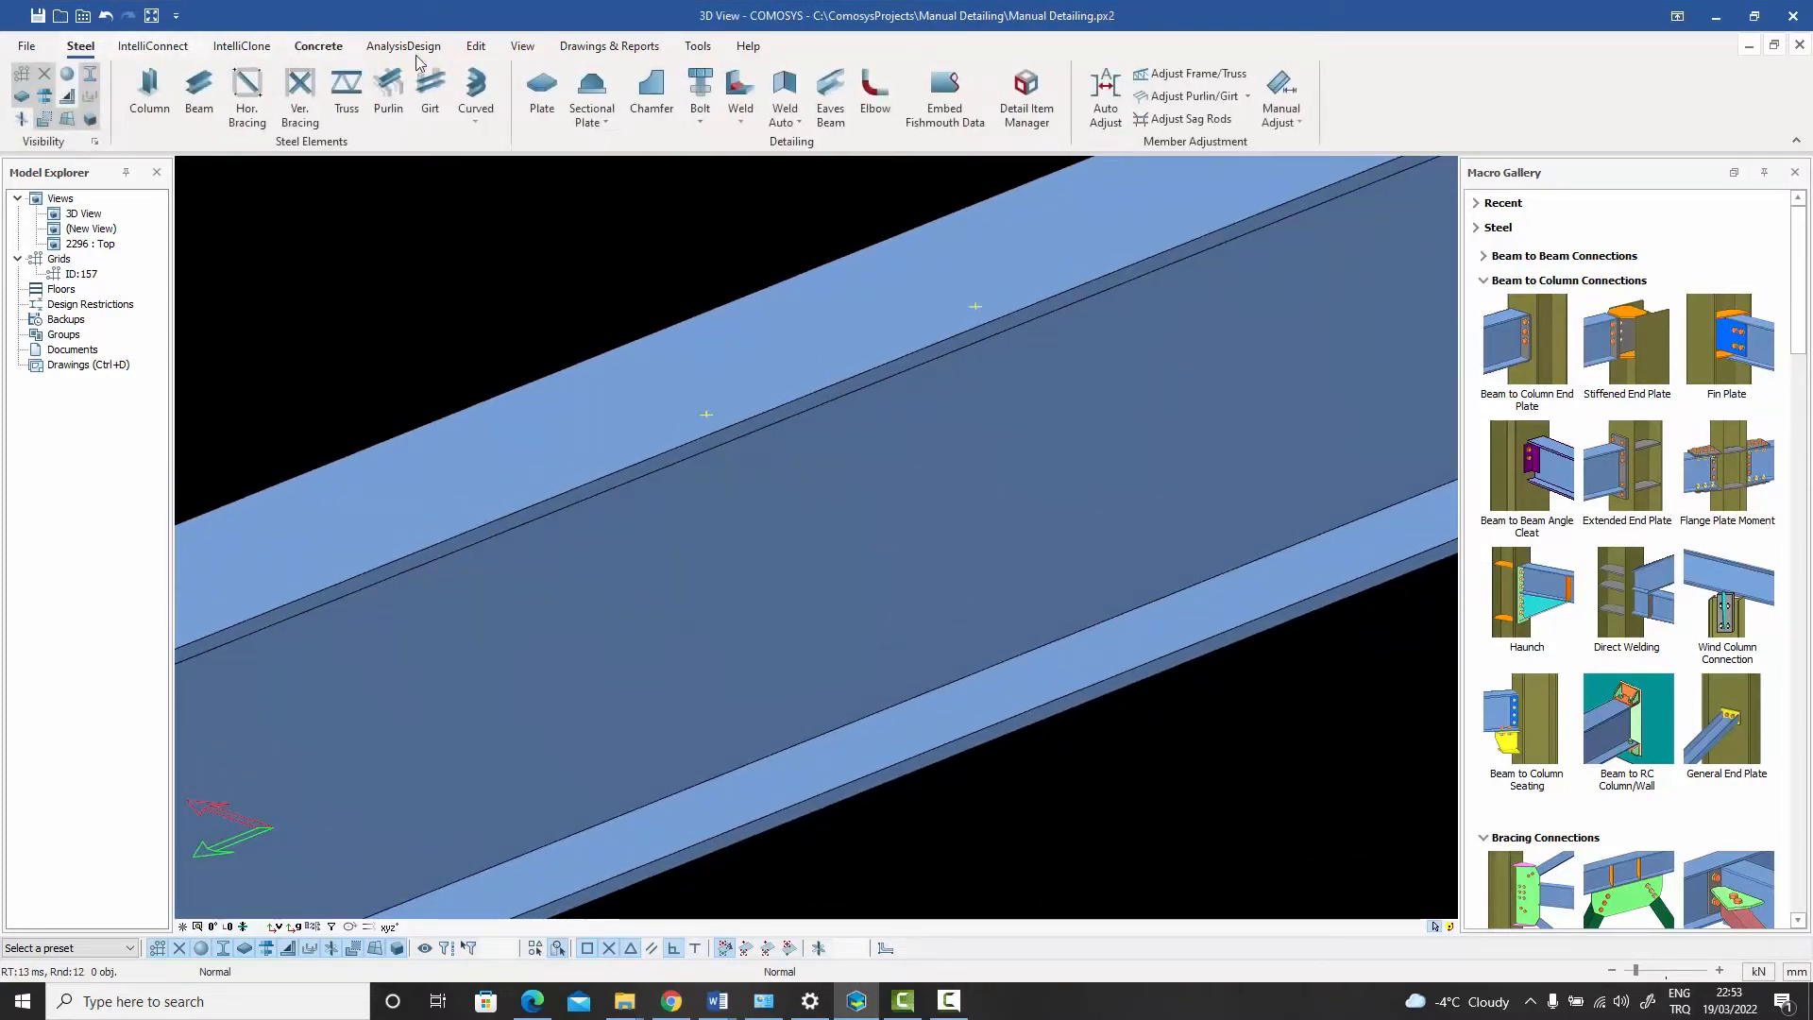
click(701, 123)
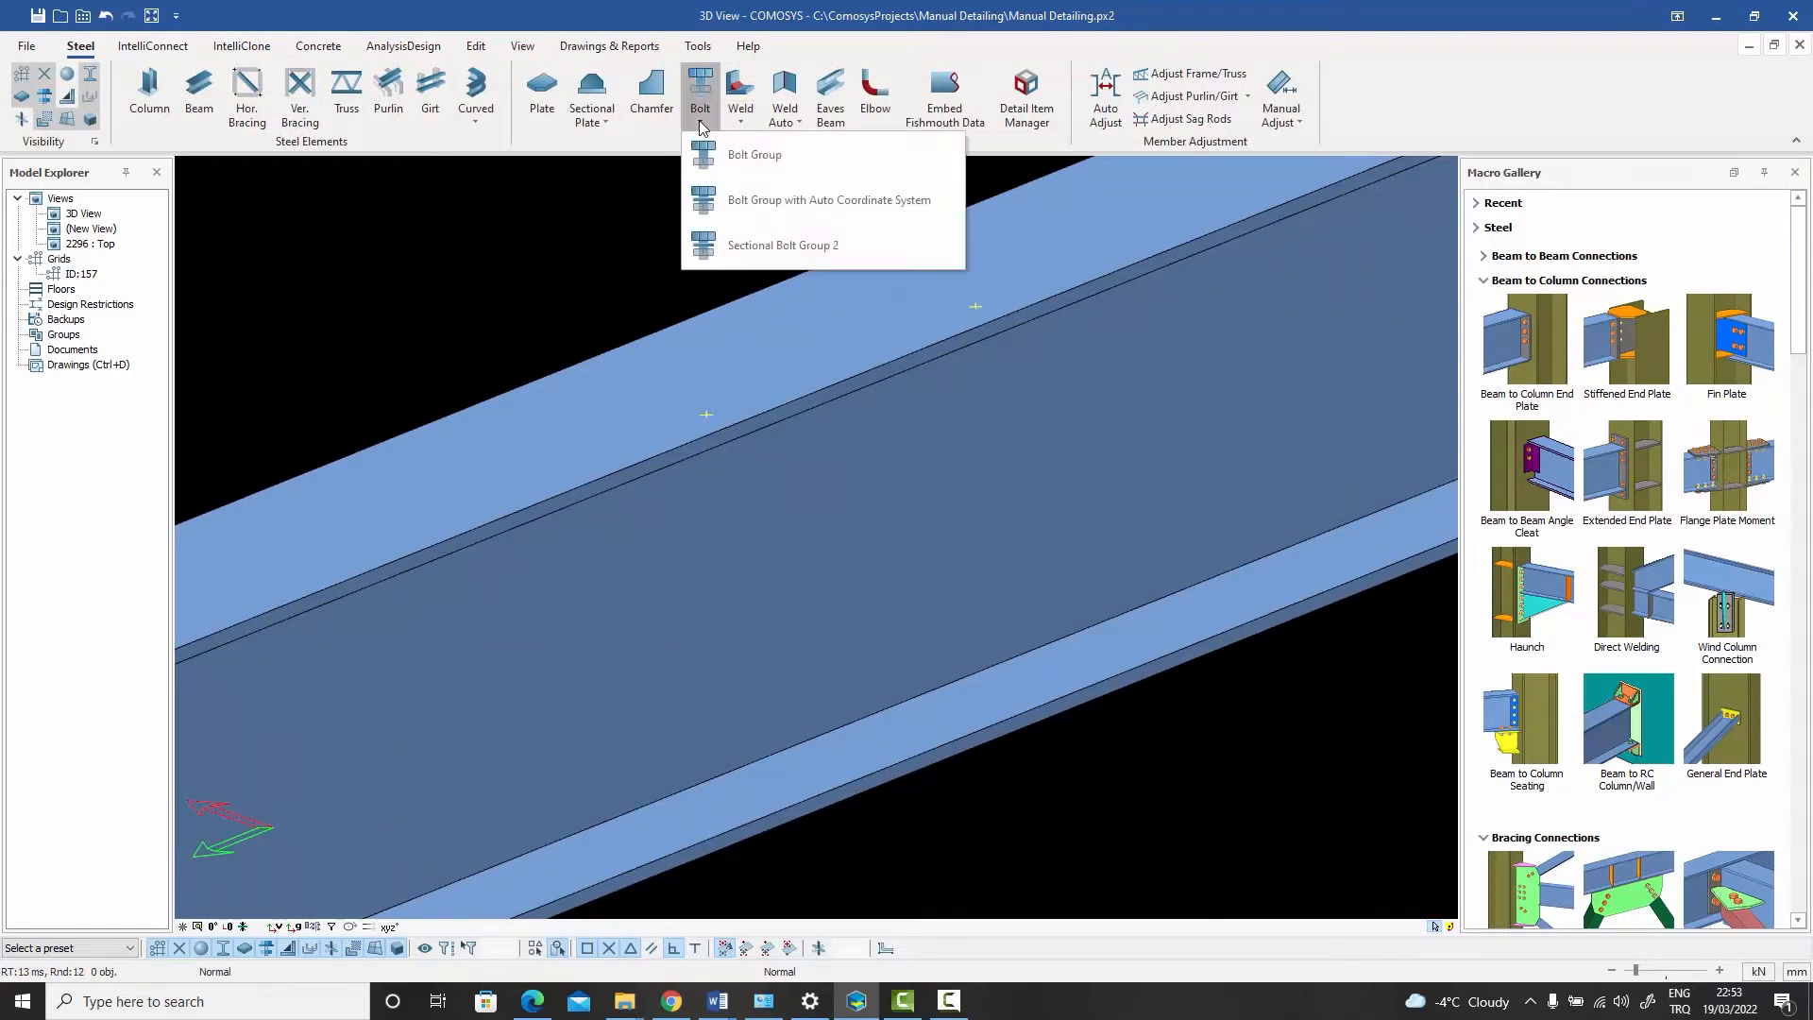
click(739, 156)
click(834, 380)
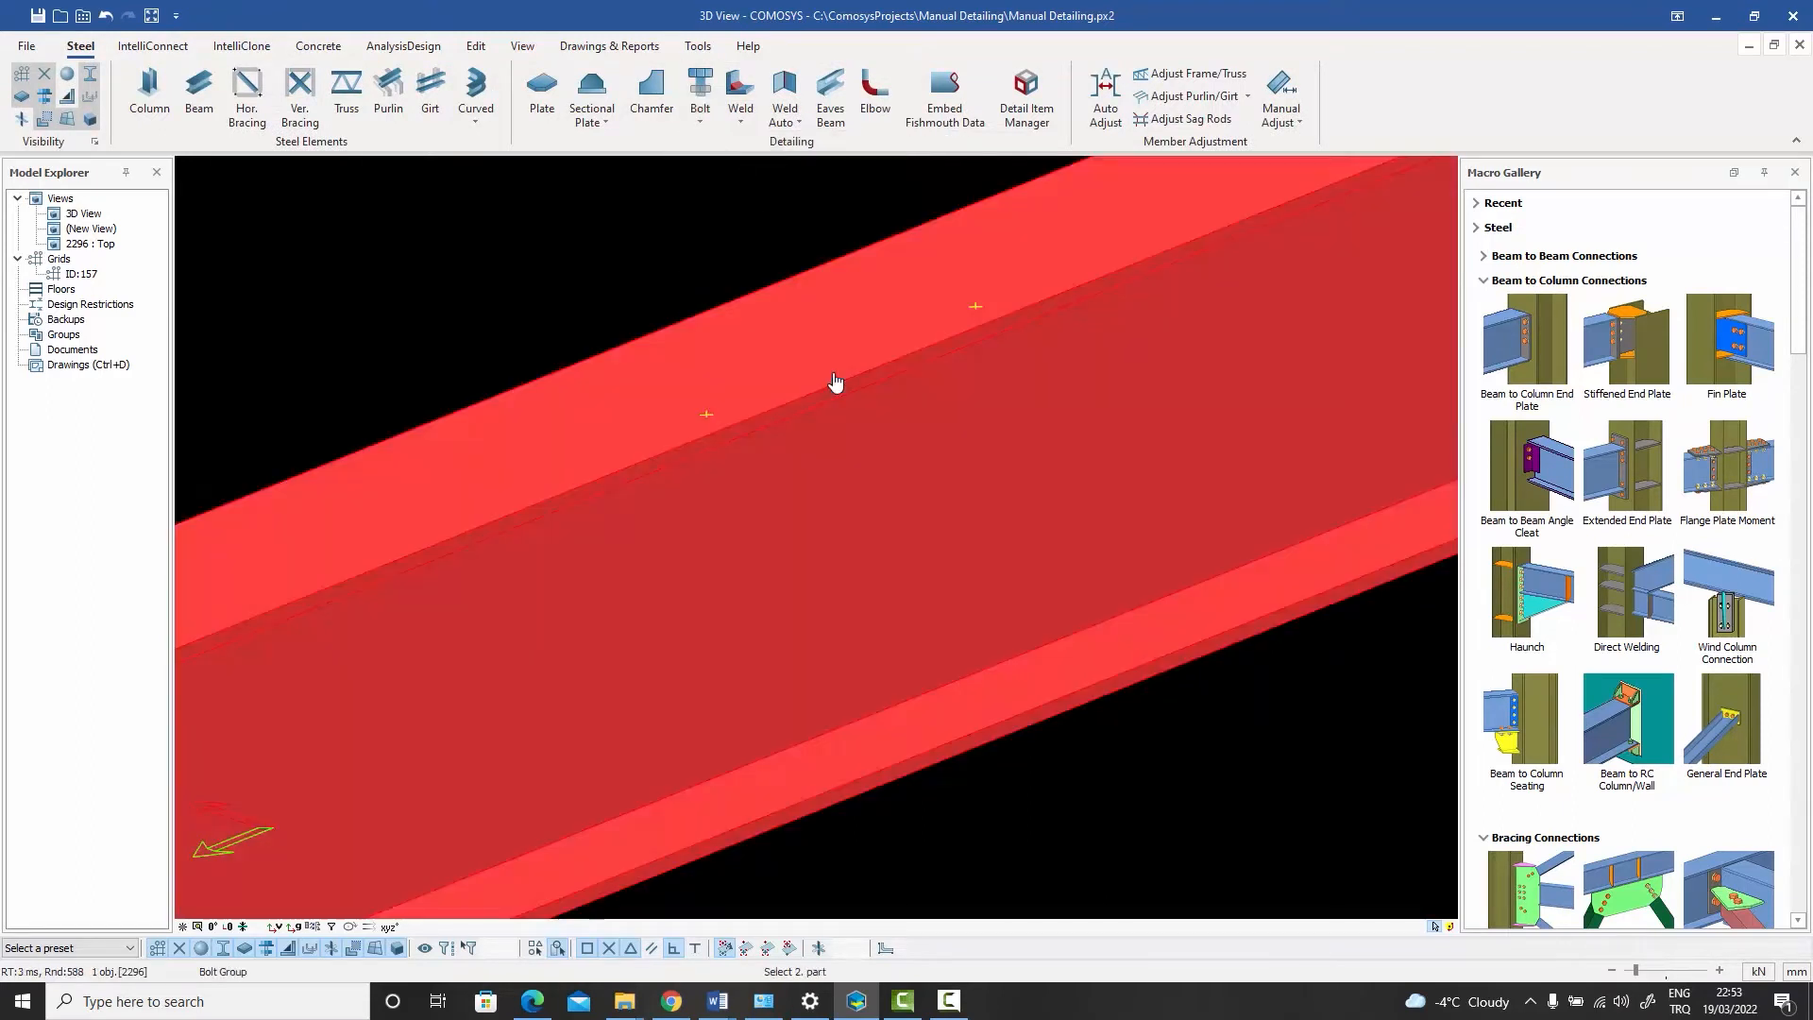
click(743, 221)
click(703, 414)
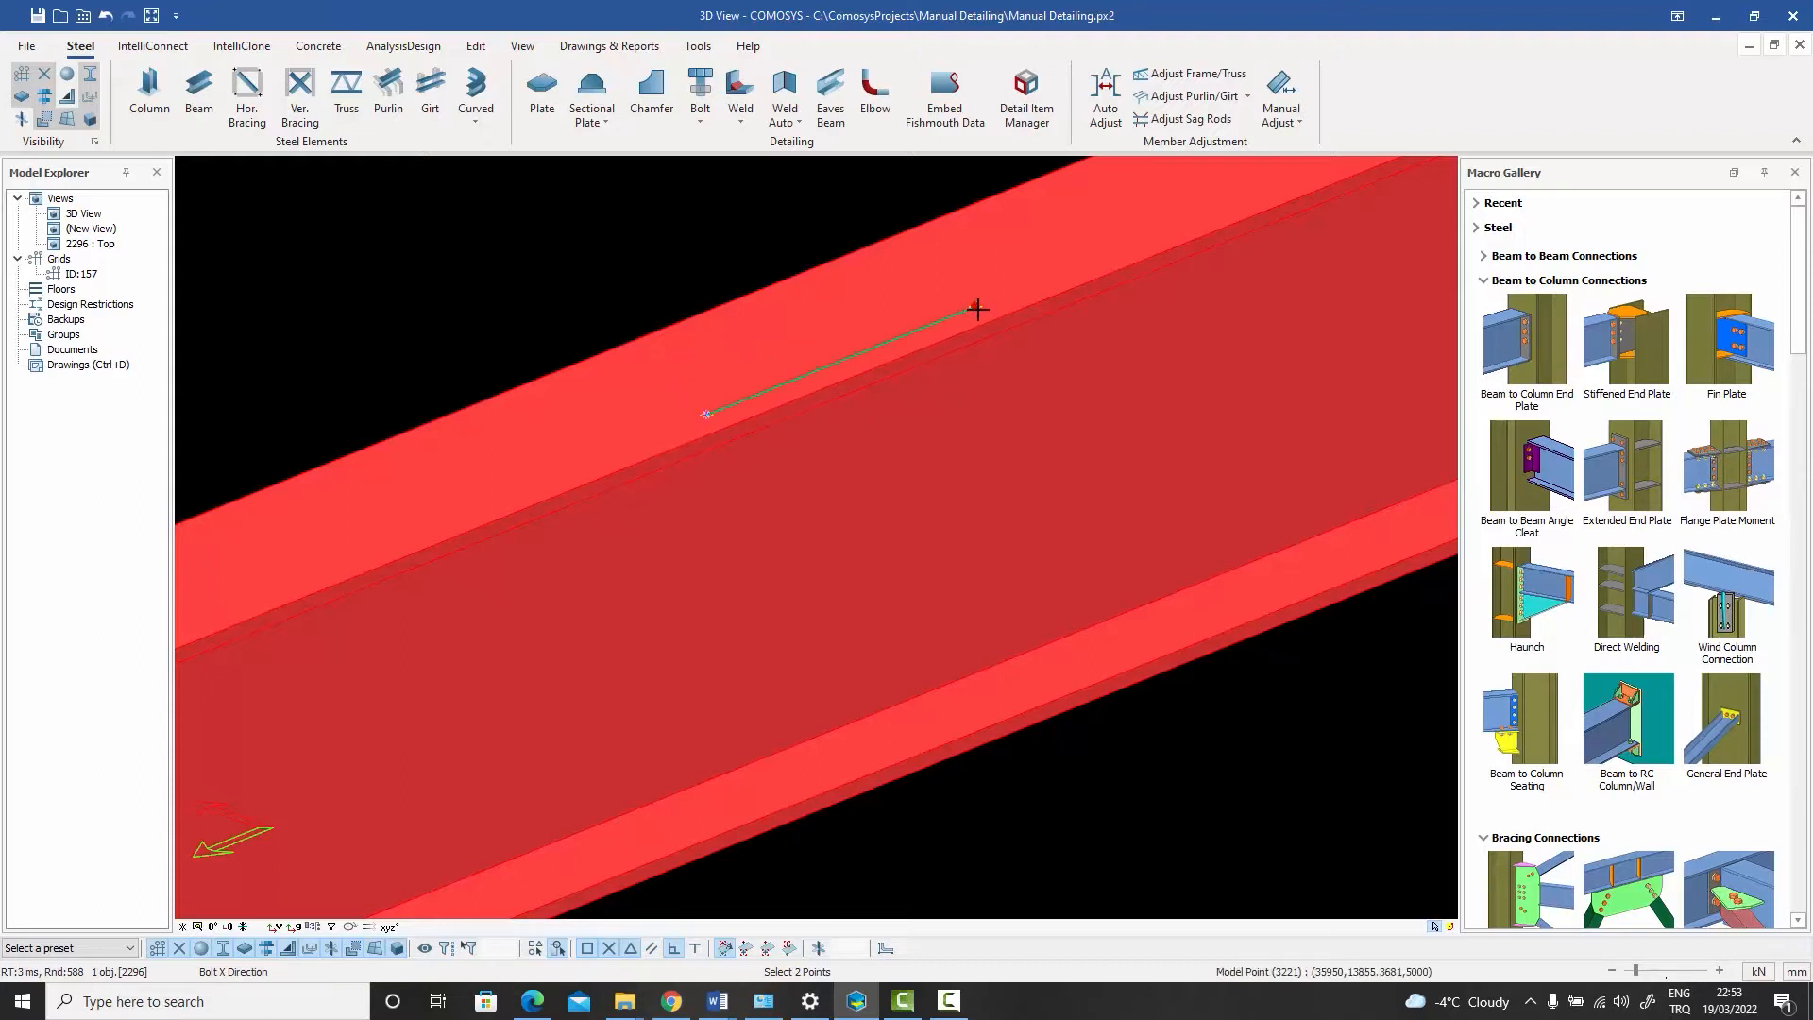
click(977, 309)
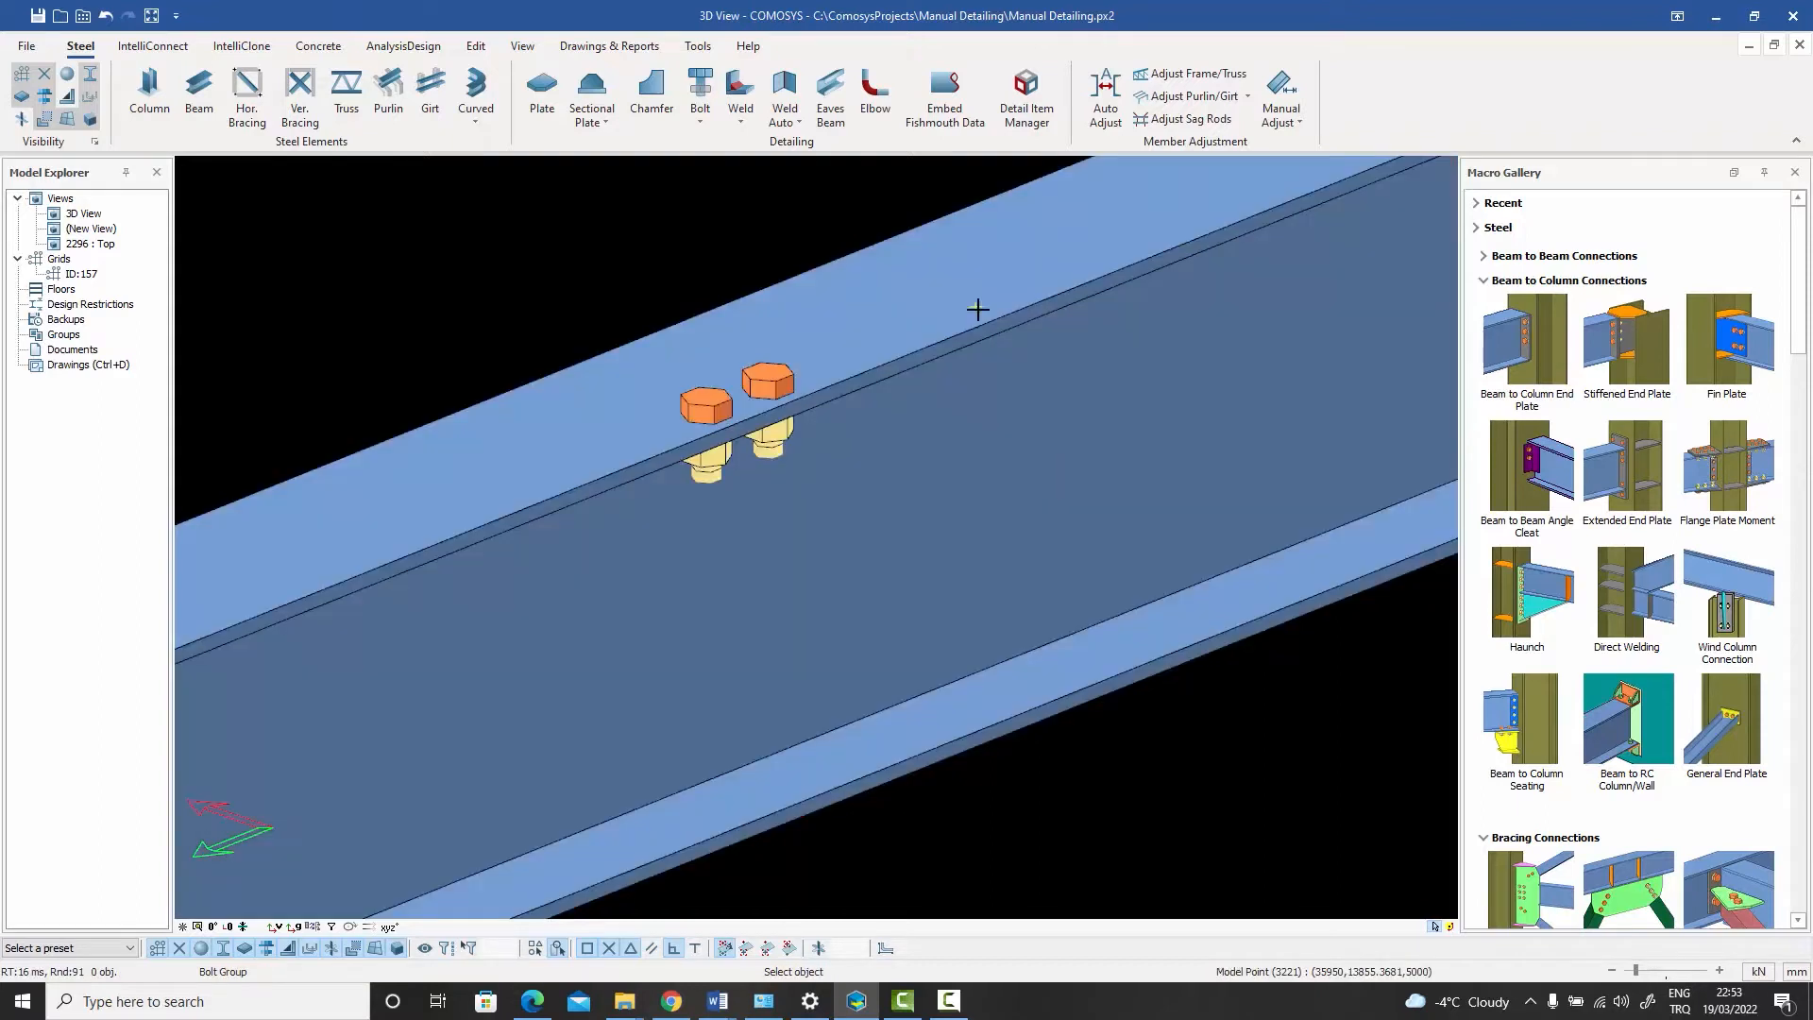
right_click(645, 215)
click(665, 223)
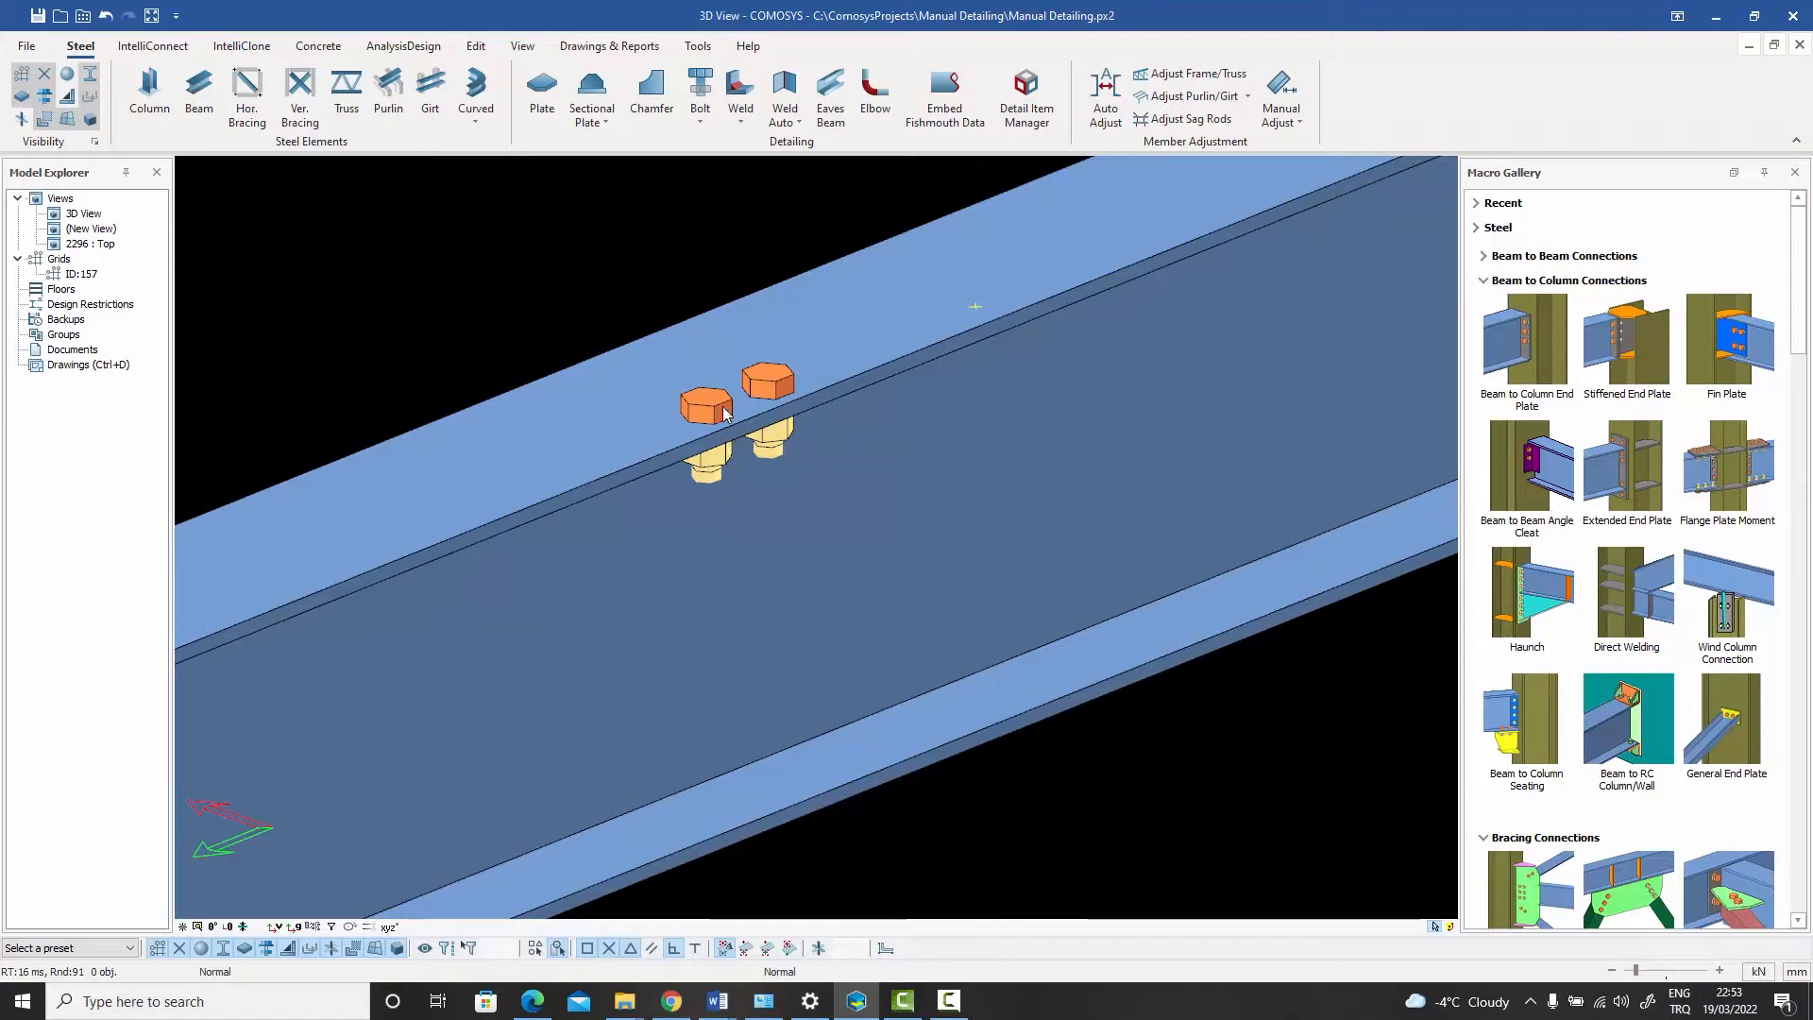
- Open the bolt group's properties and inspect its selected bolt data
double_click(720, 472)
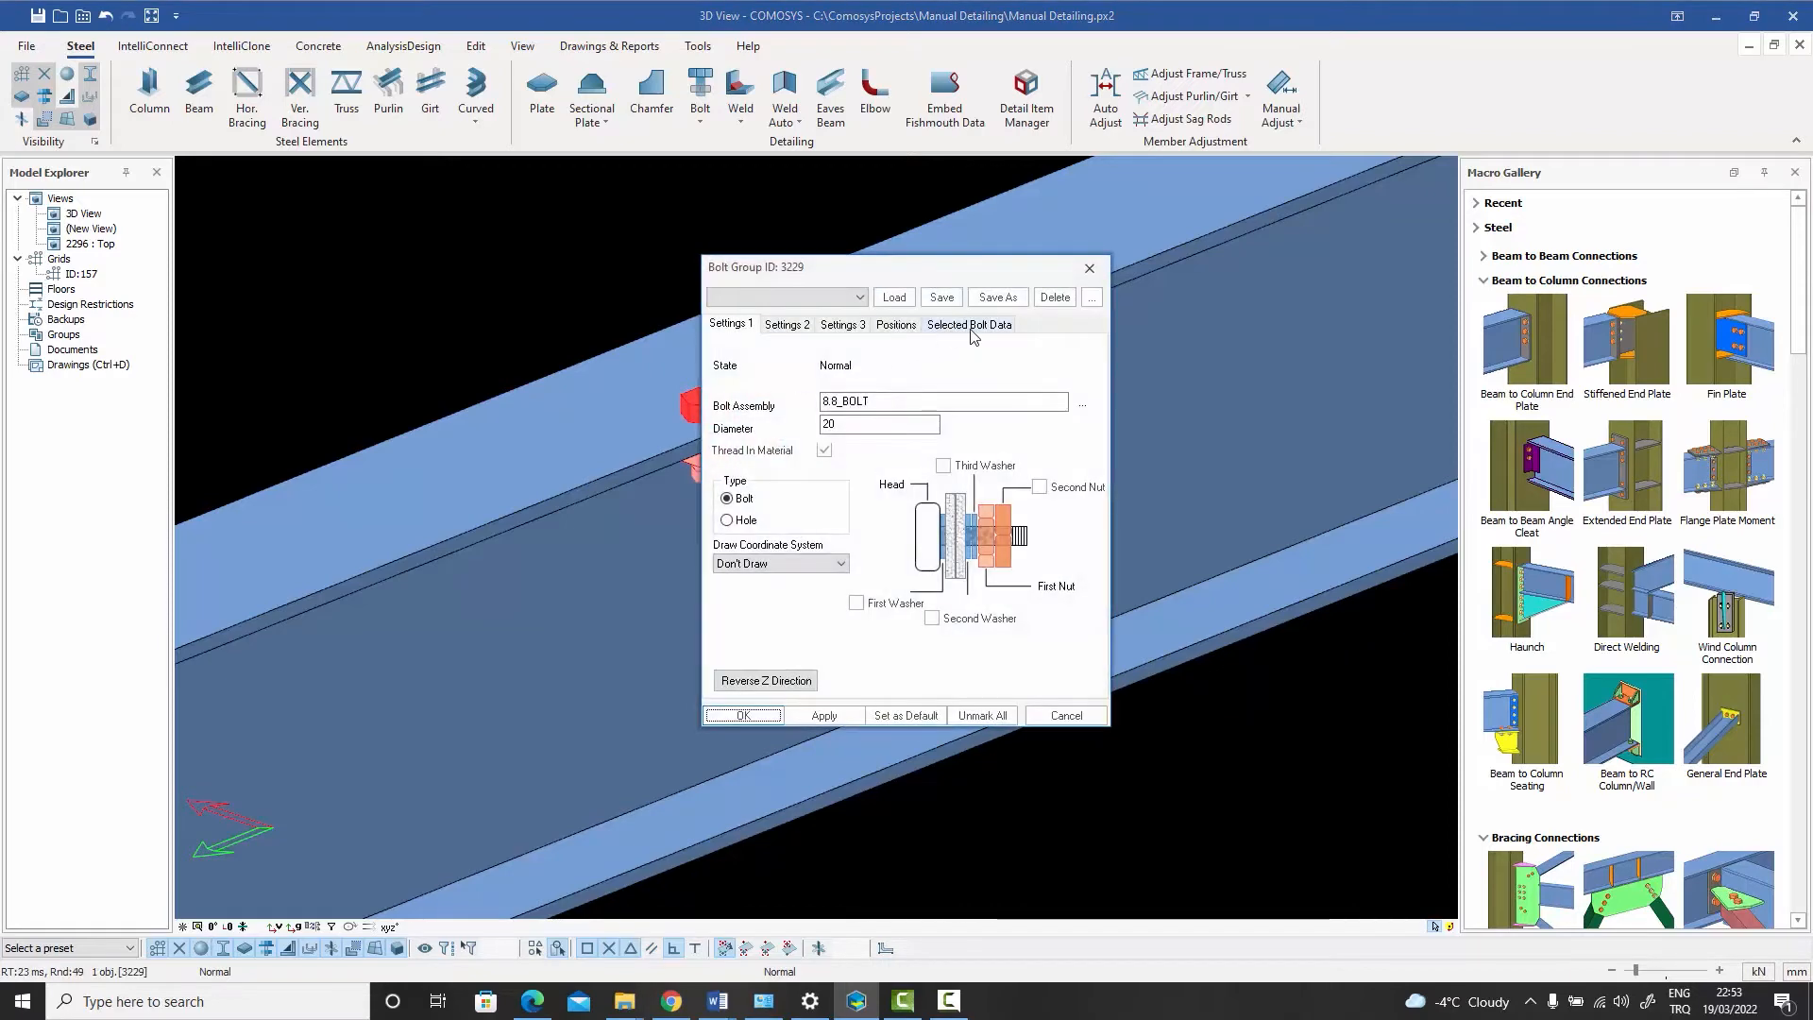
click(970, 325)
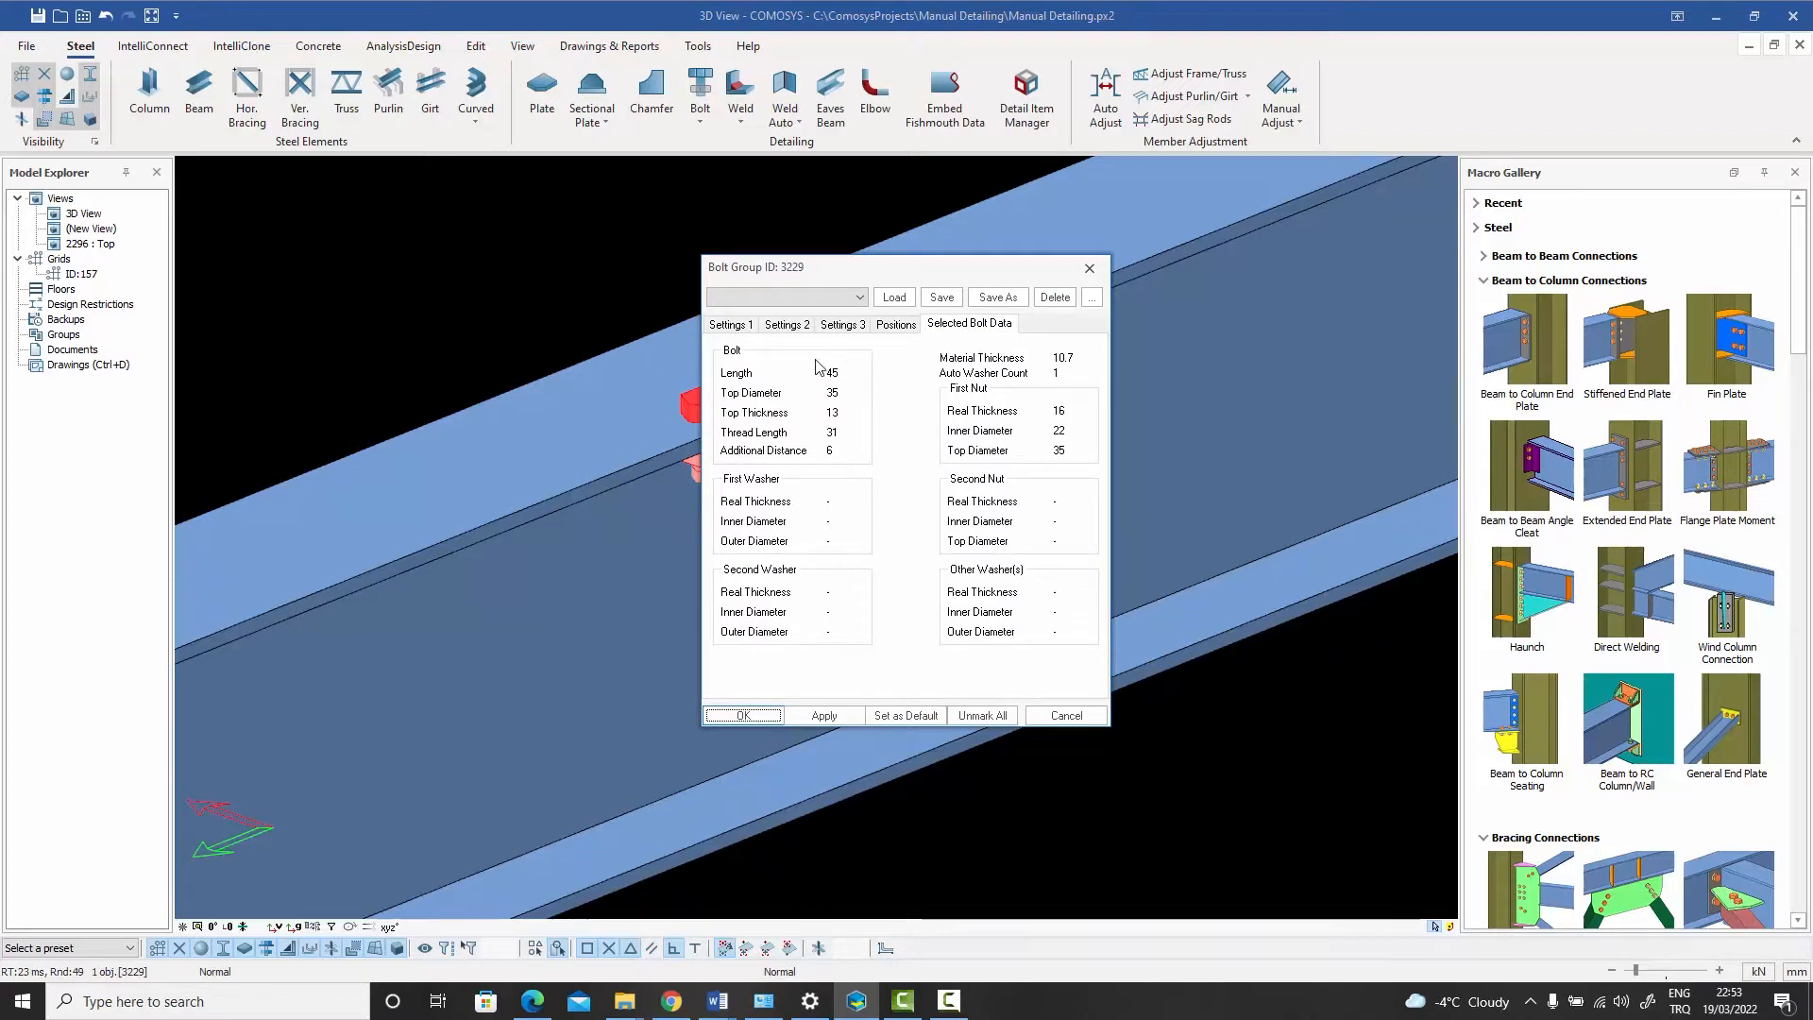
click(1090, 271)
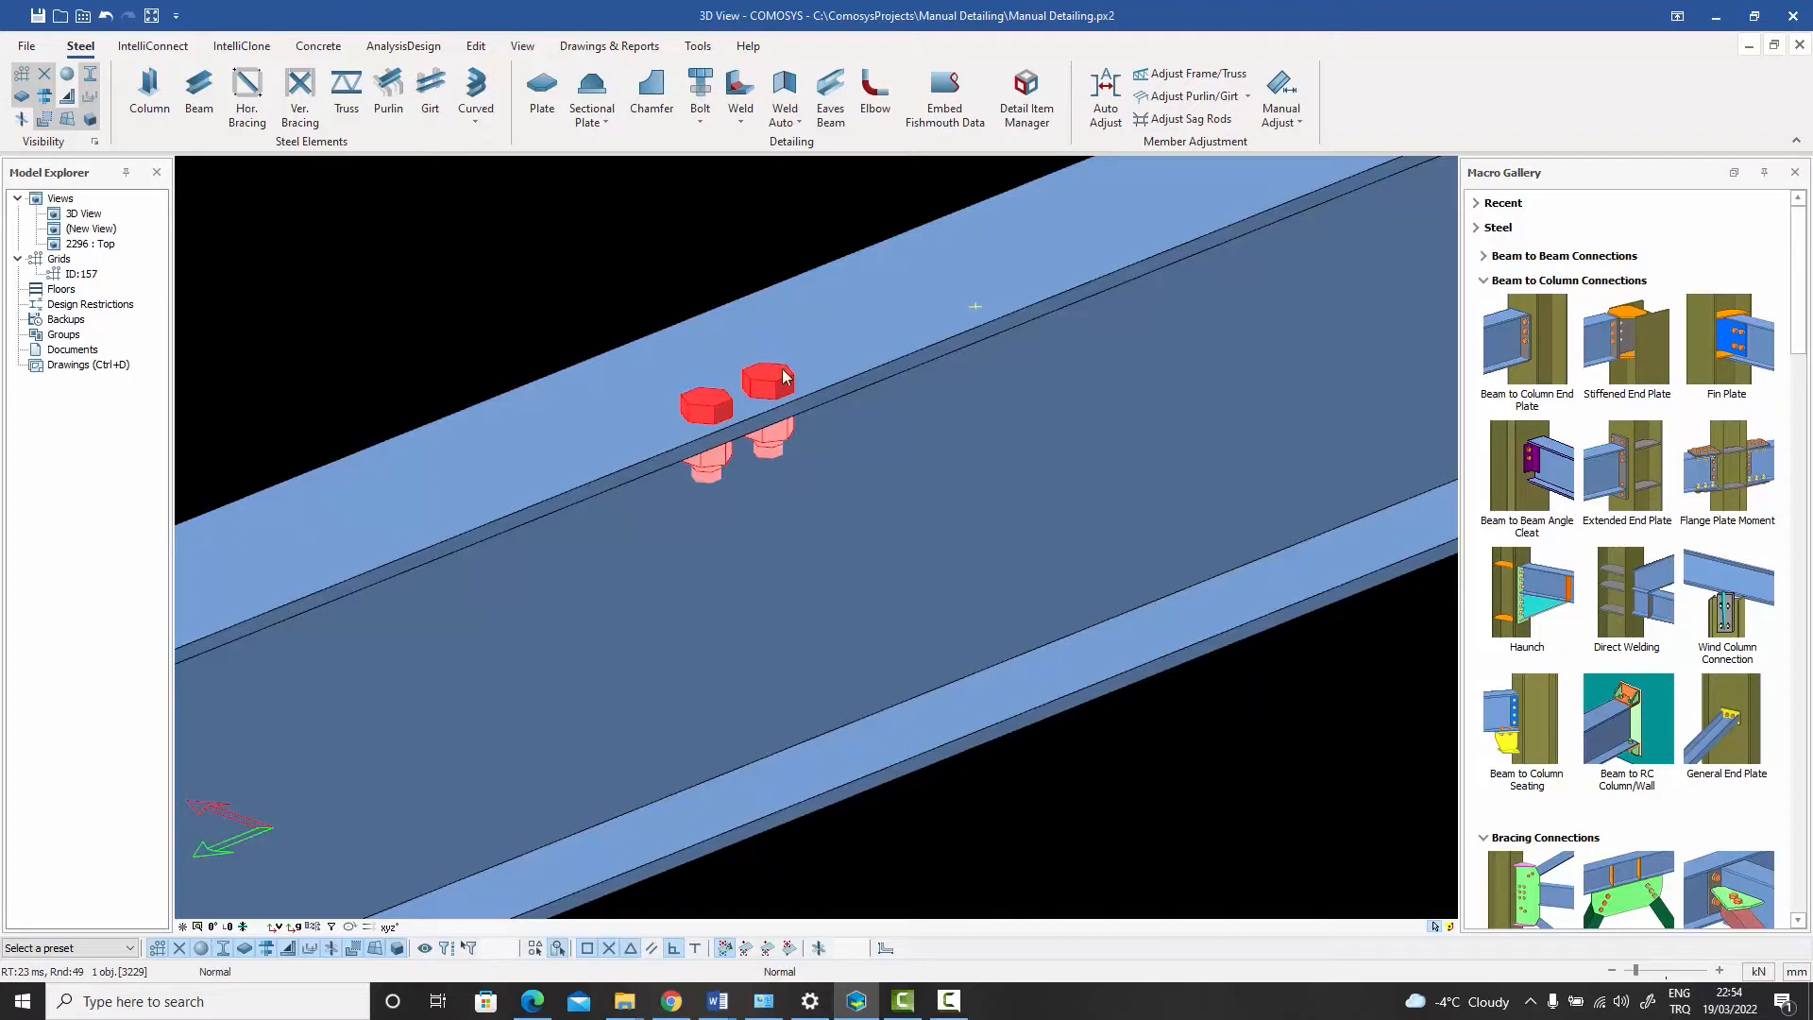
- Review the bolt group's bolt assembly settings, including its bolt, nut and washer standards, without changing anything
click(700, 48)
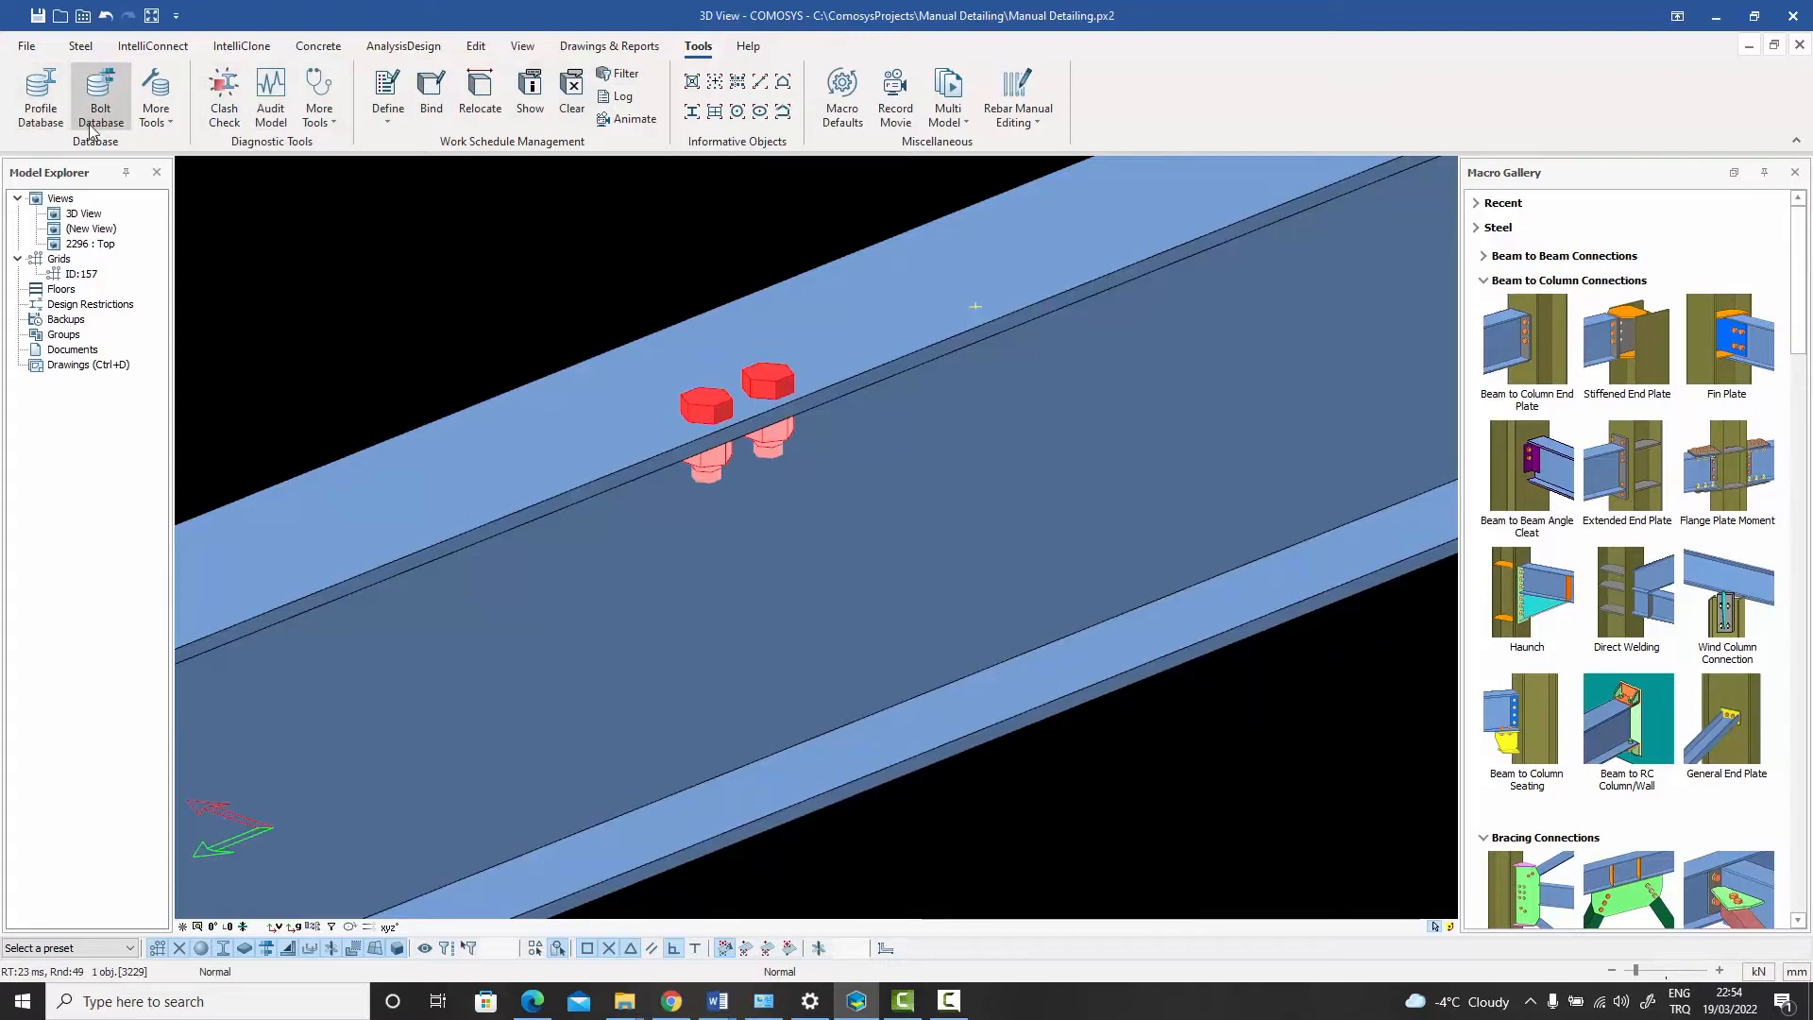
click(439, 263)
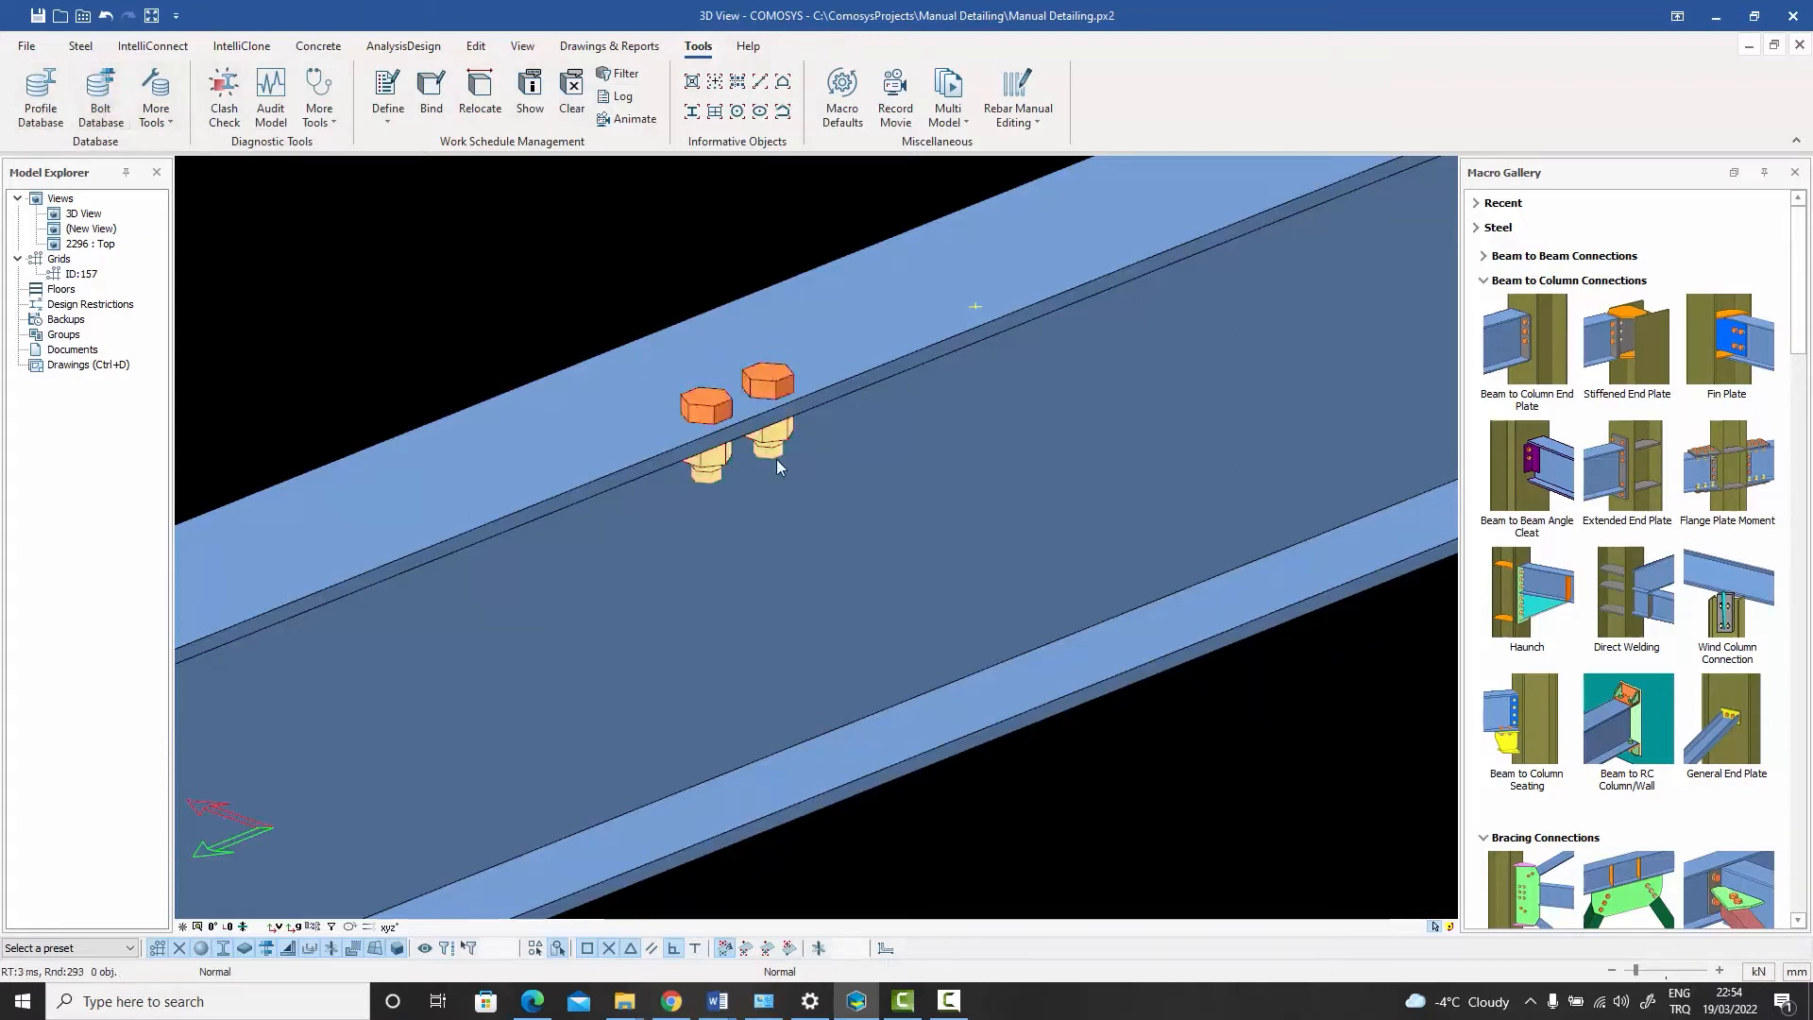
double_click(715, 412)
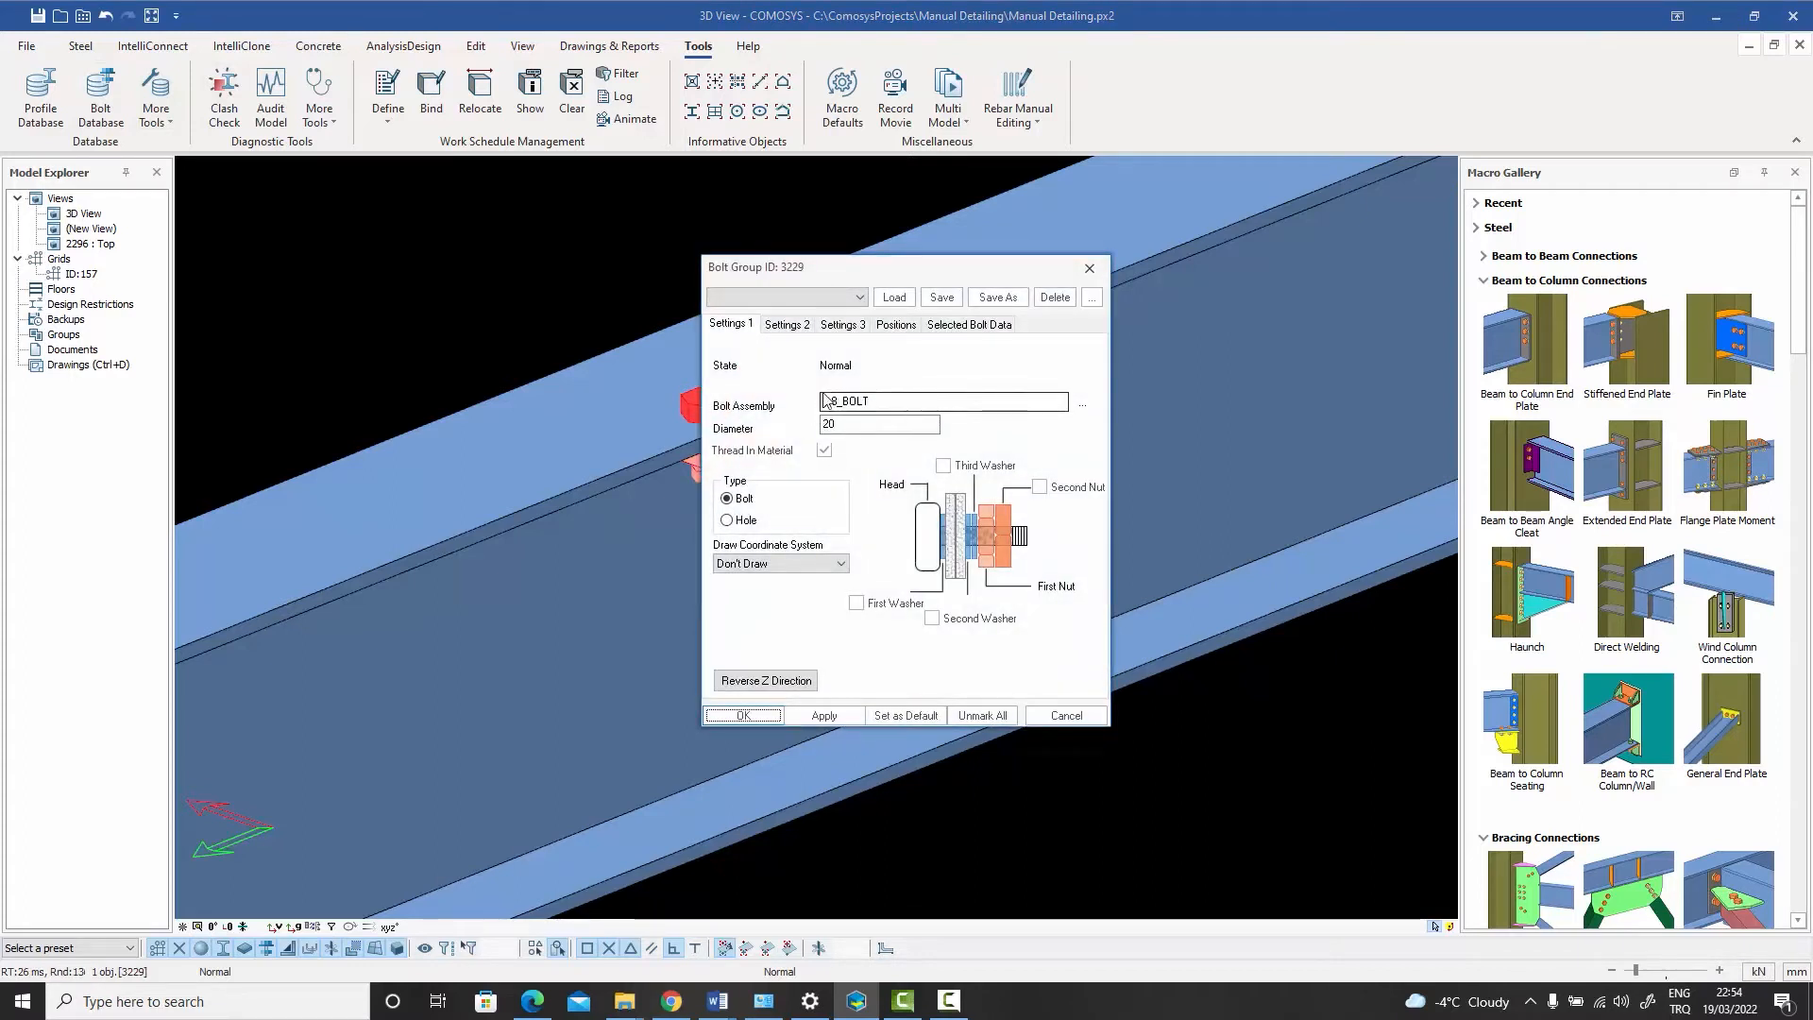
click(1082, 405)
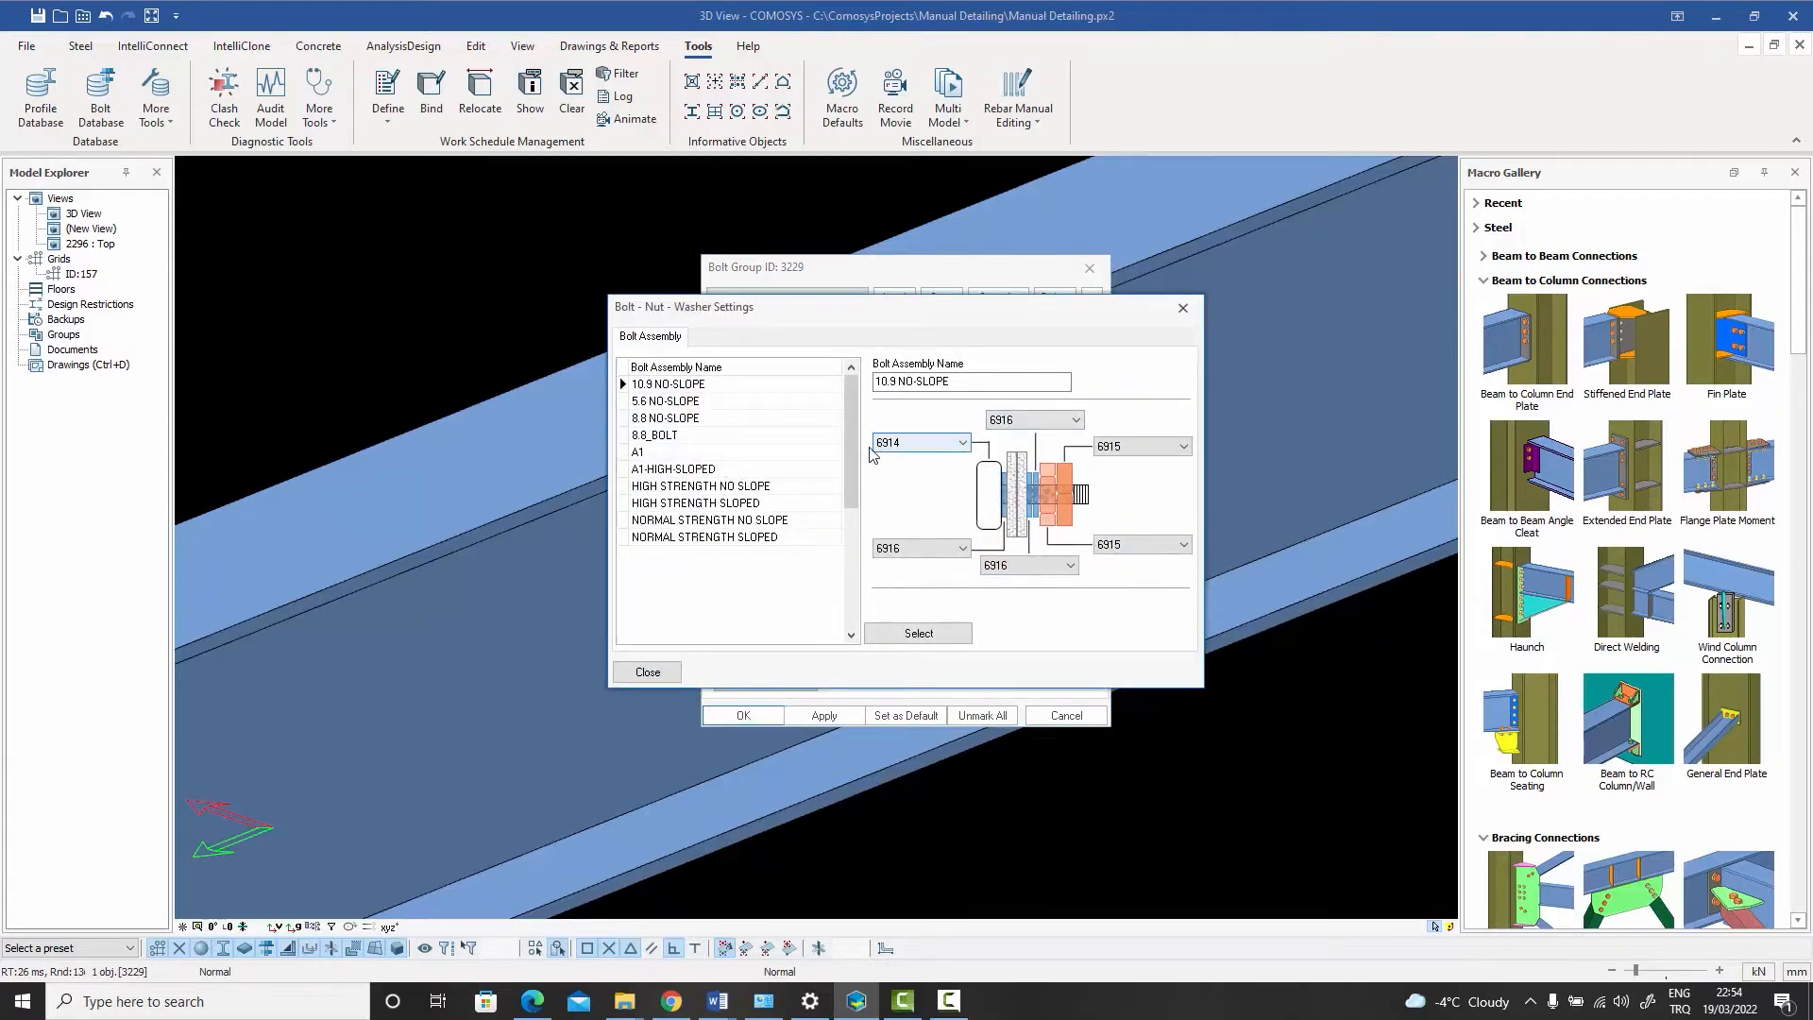
click(963, 443)
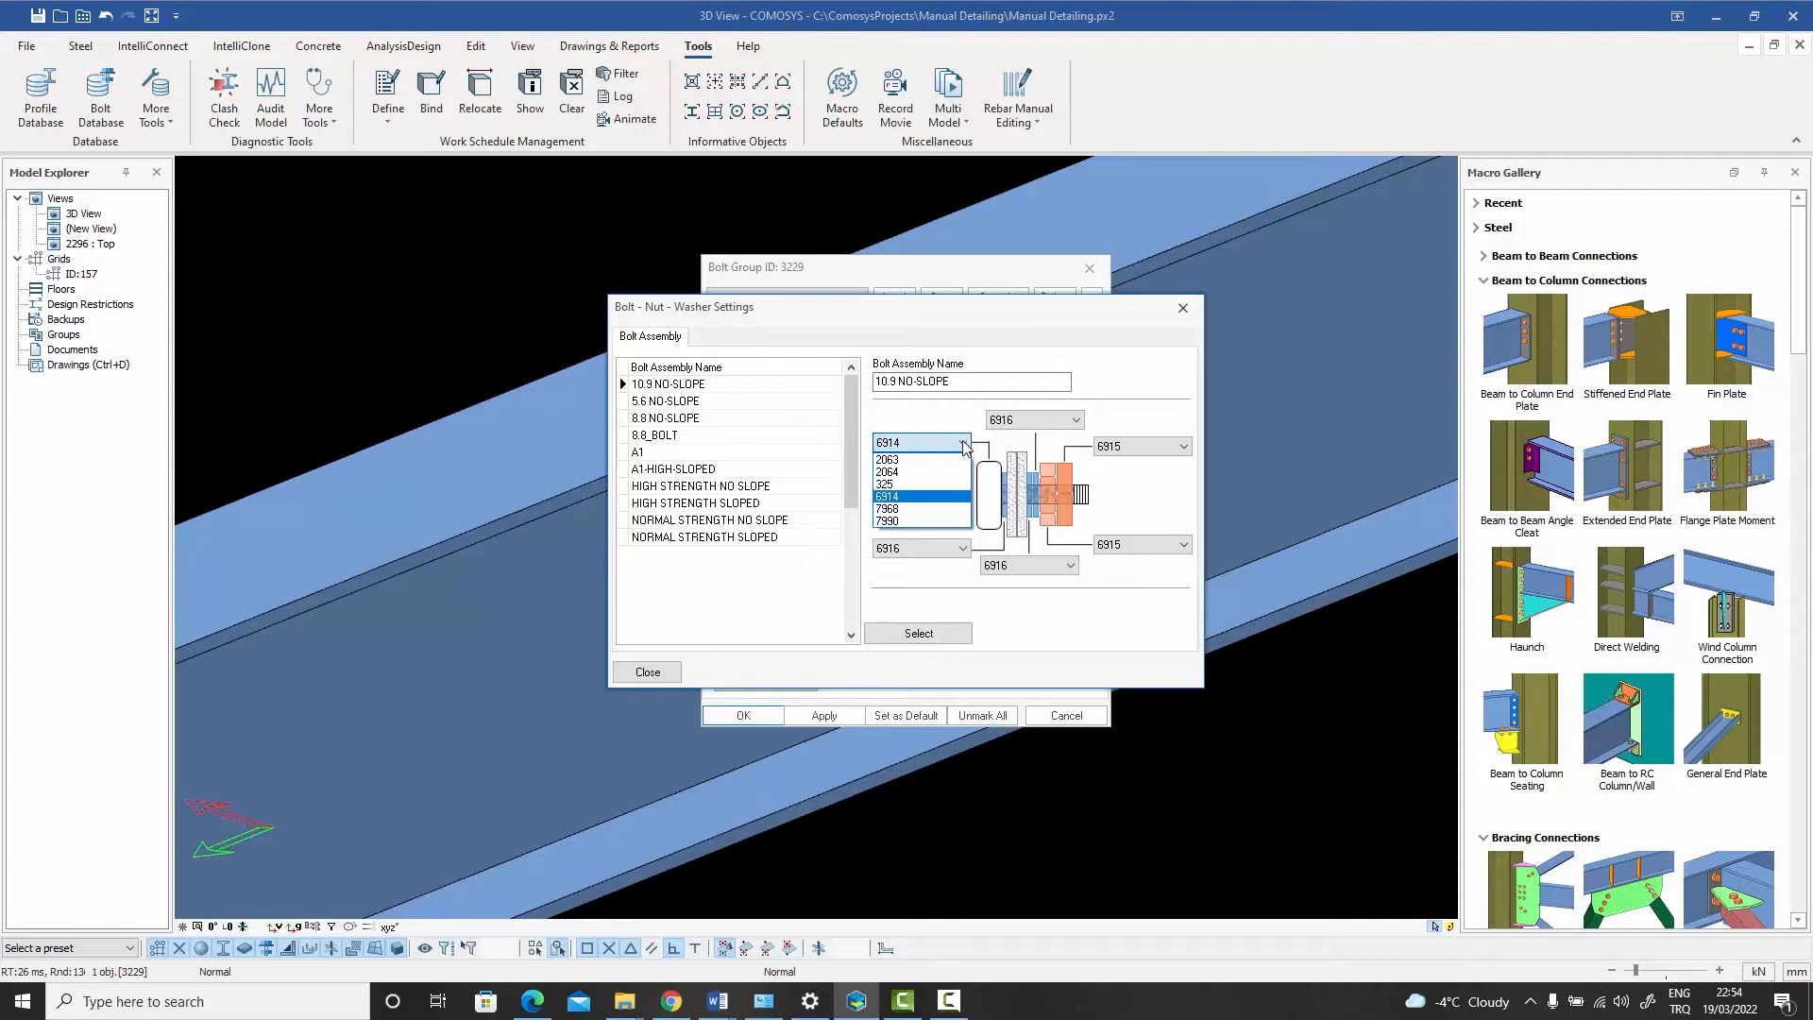
click(965, 442)
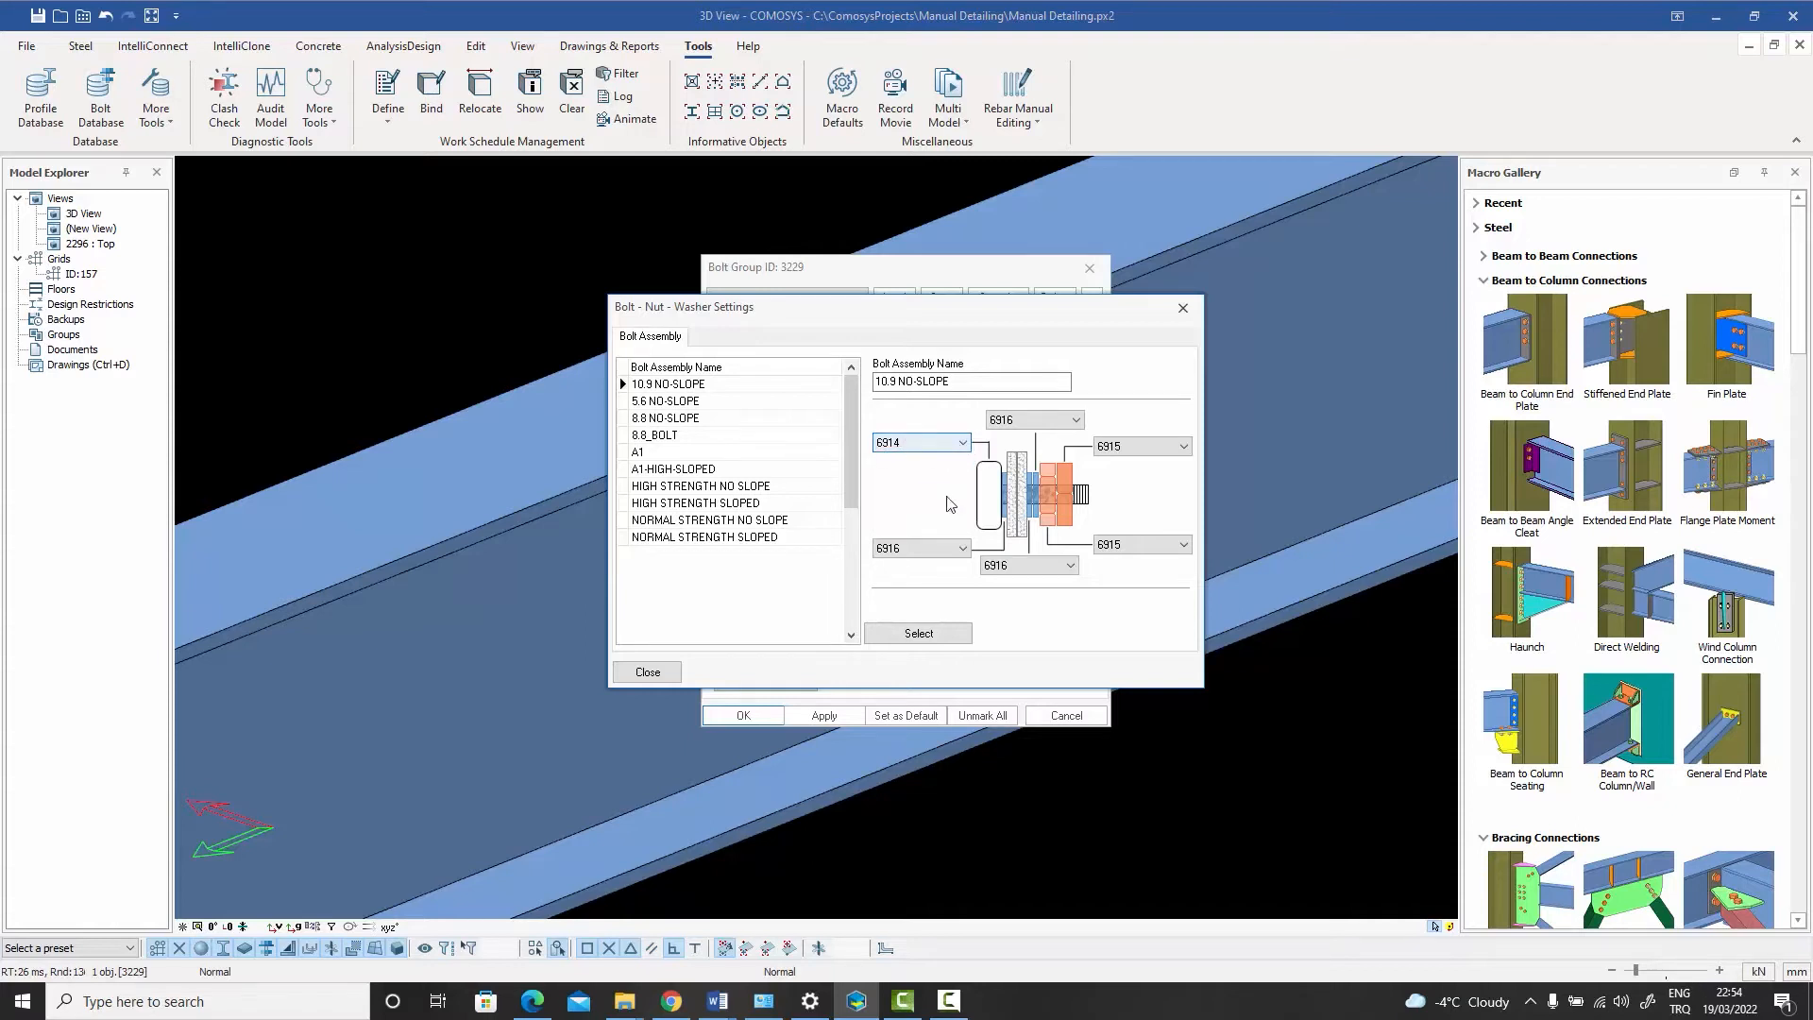
click(648, 671)
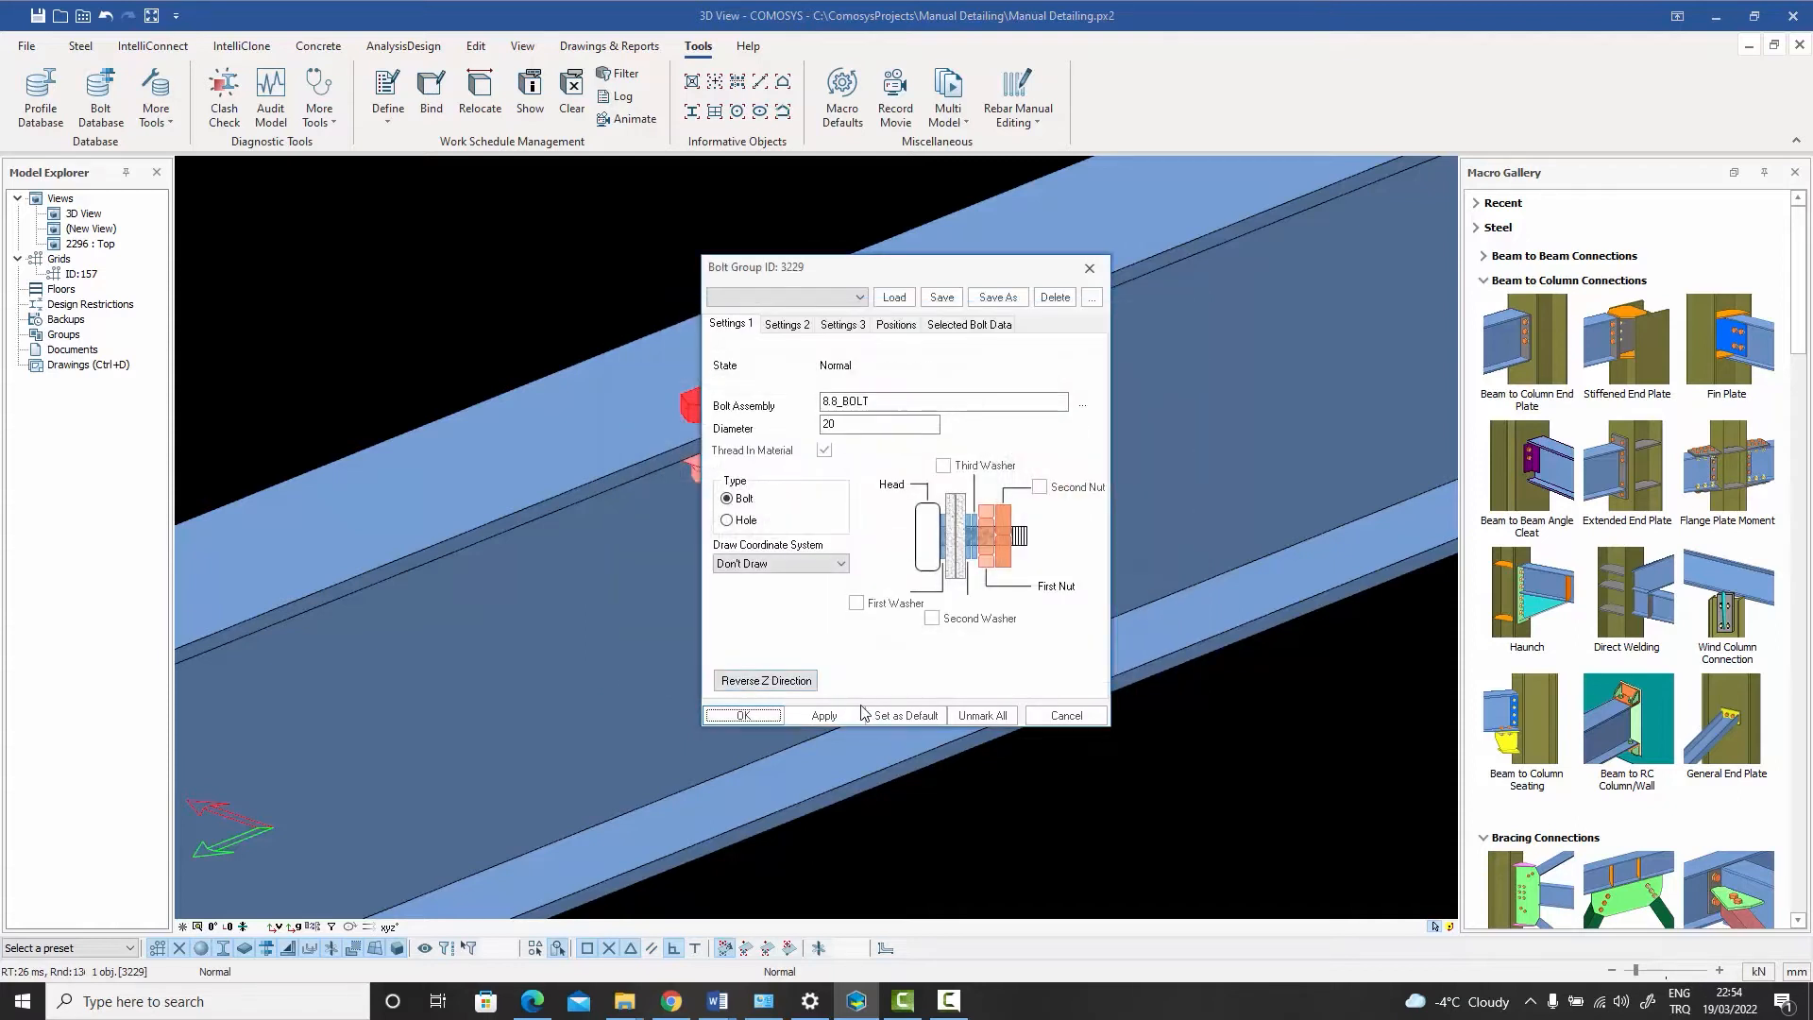
click(1072, 719)
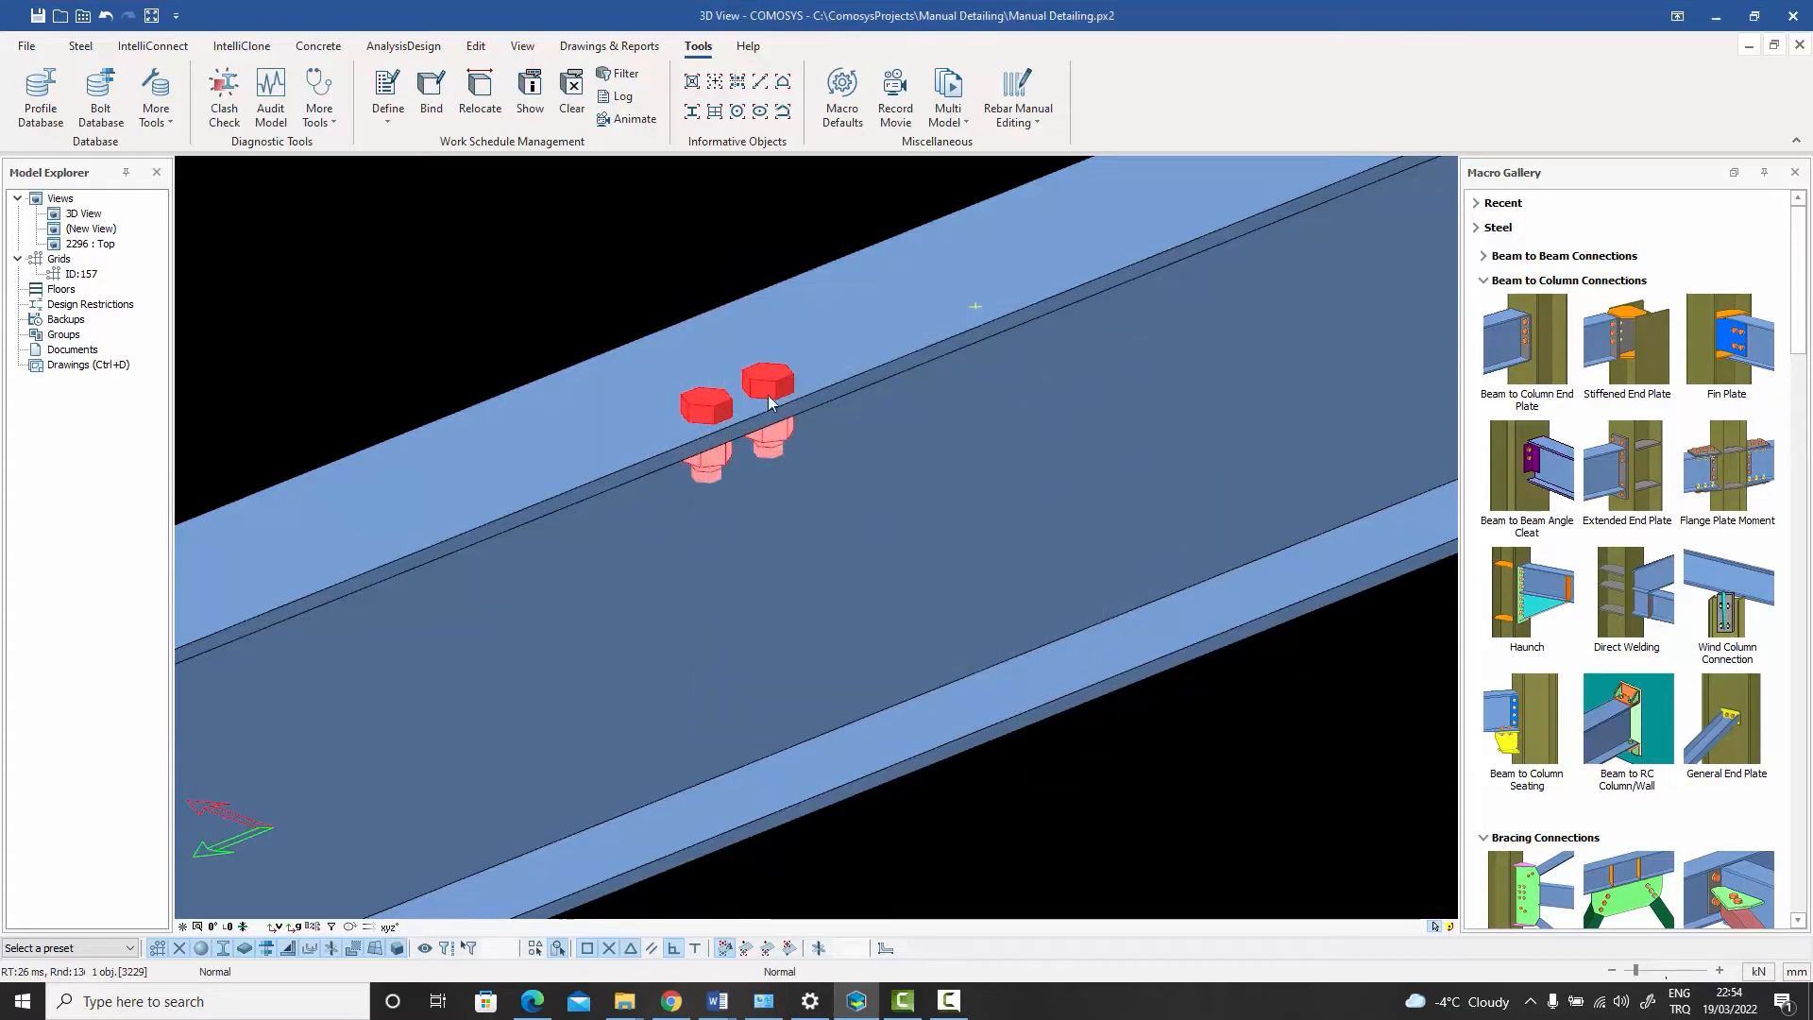
double_click(717, 413)
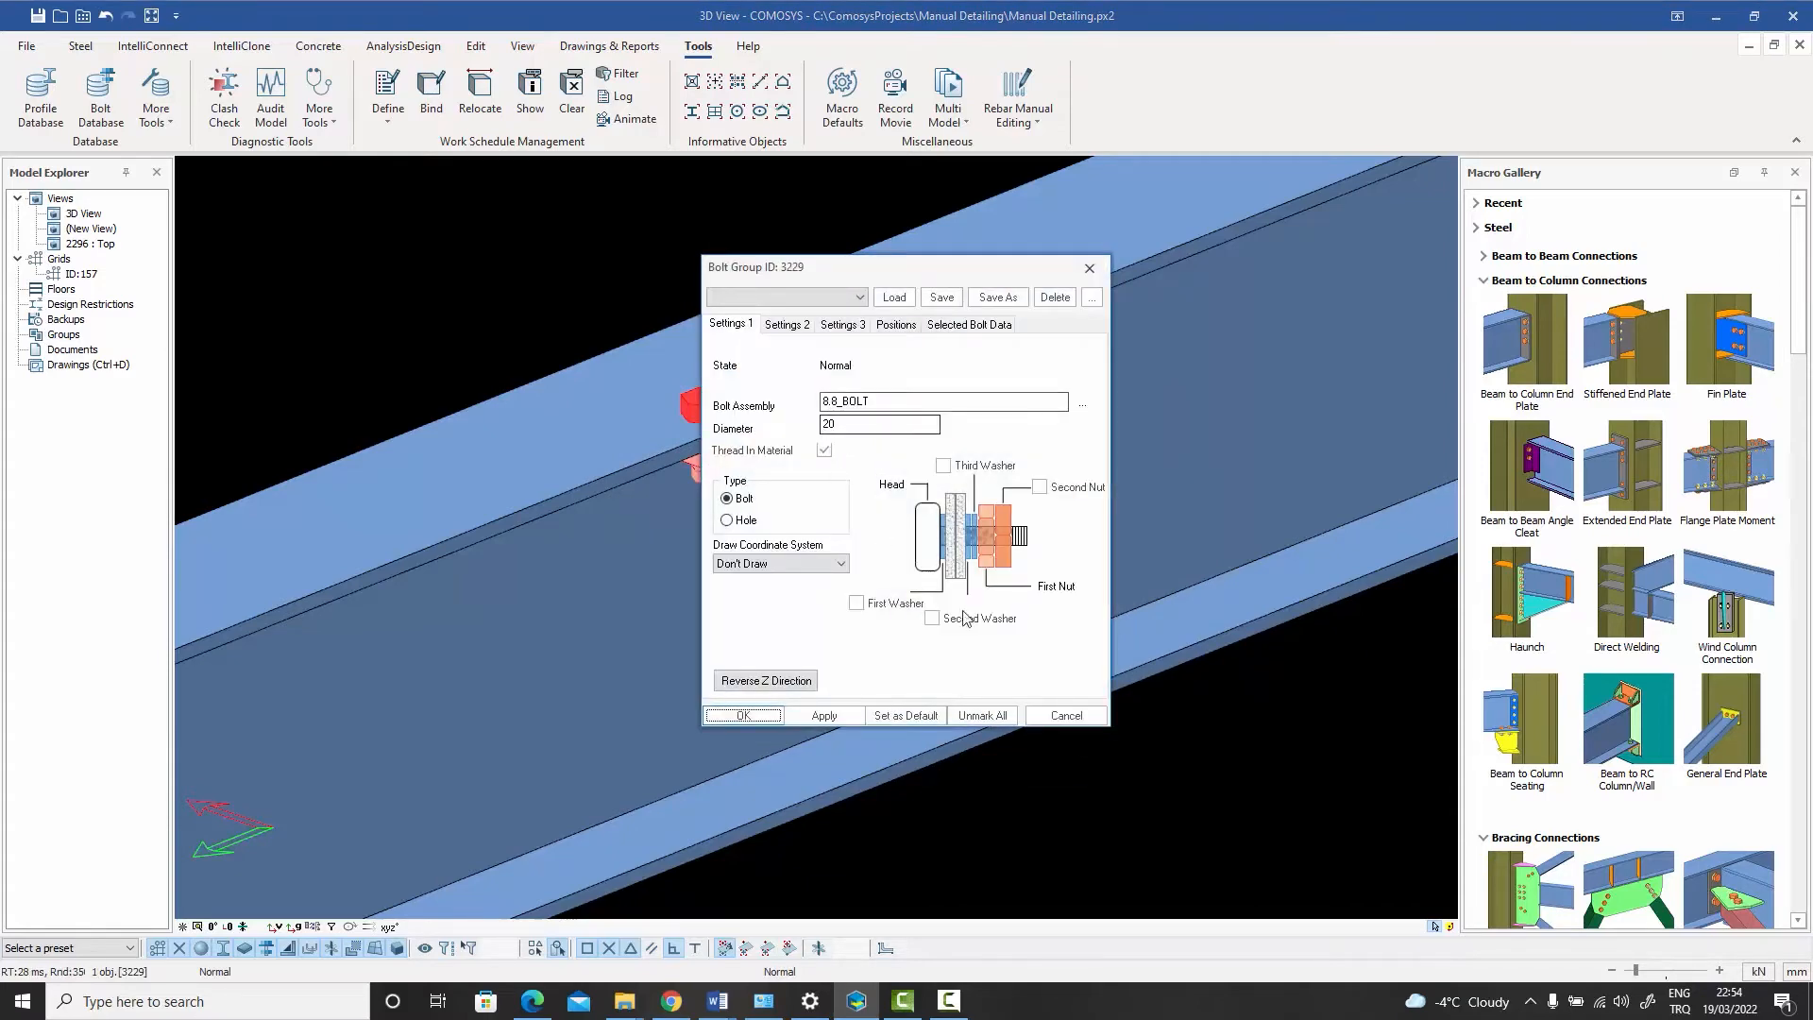
click(1059, 720)
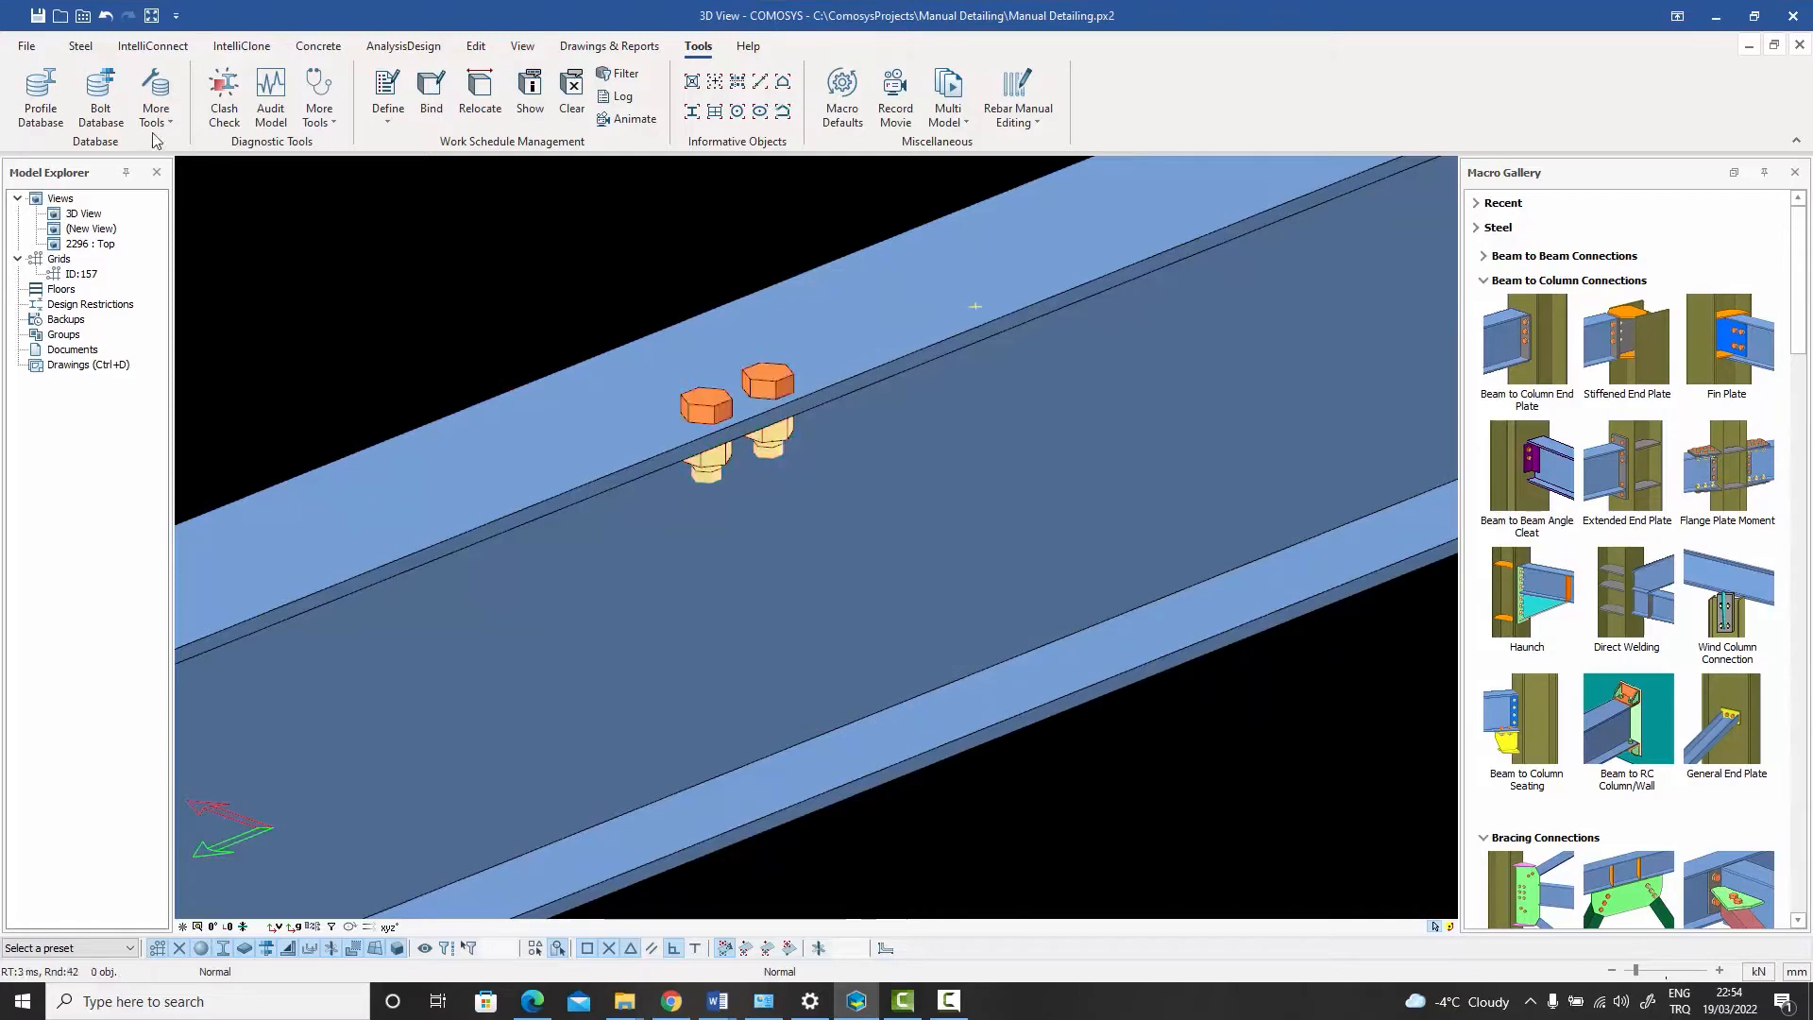
- Open the bolt database and browse the list of available bolts
click(99, 108)
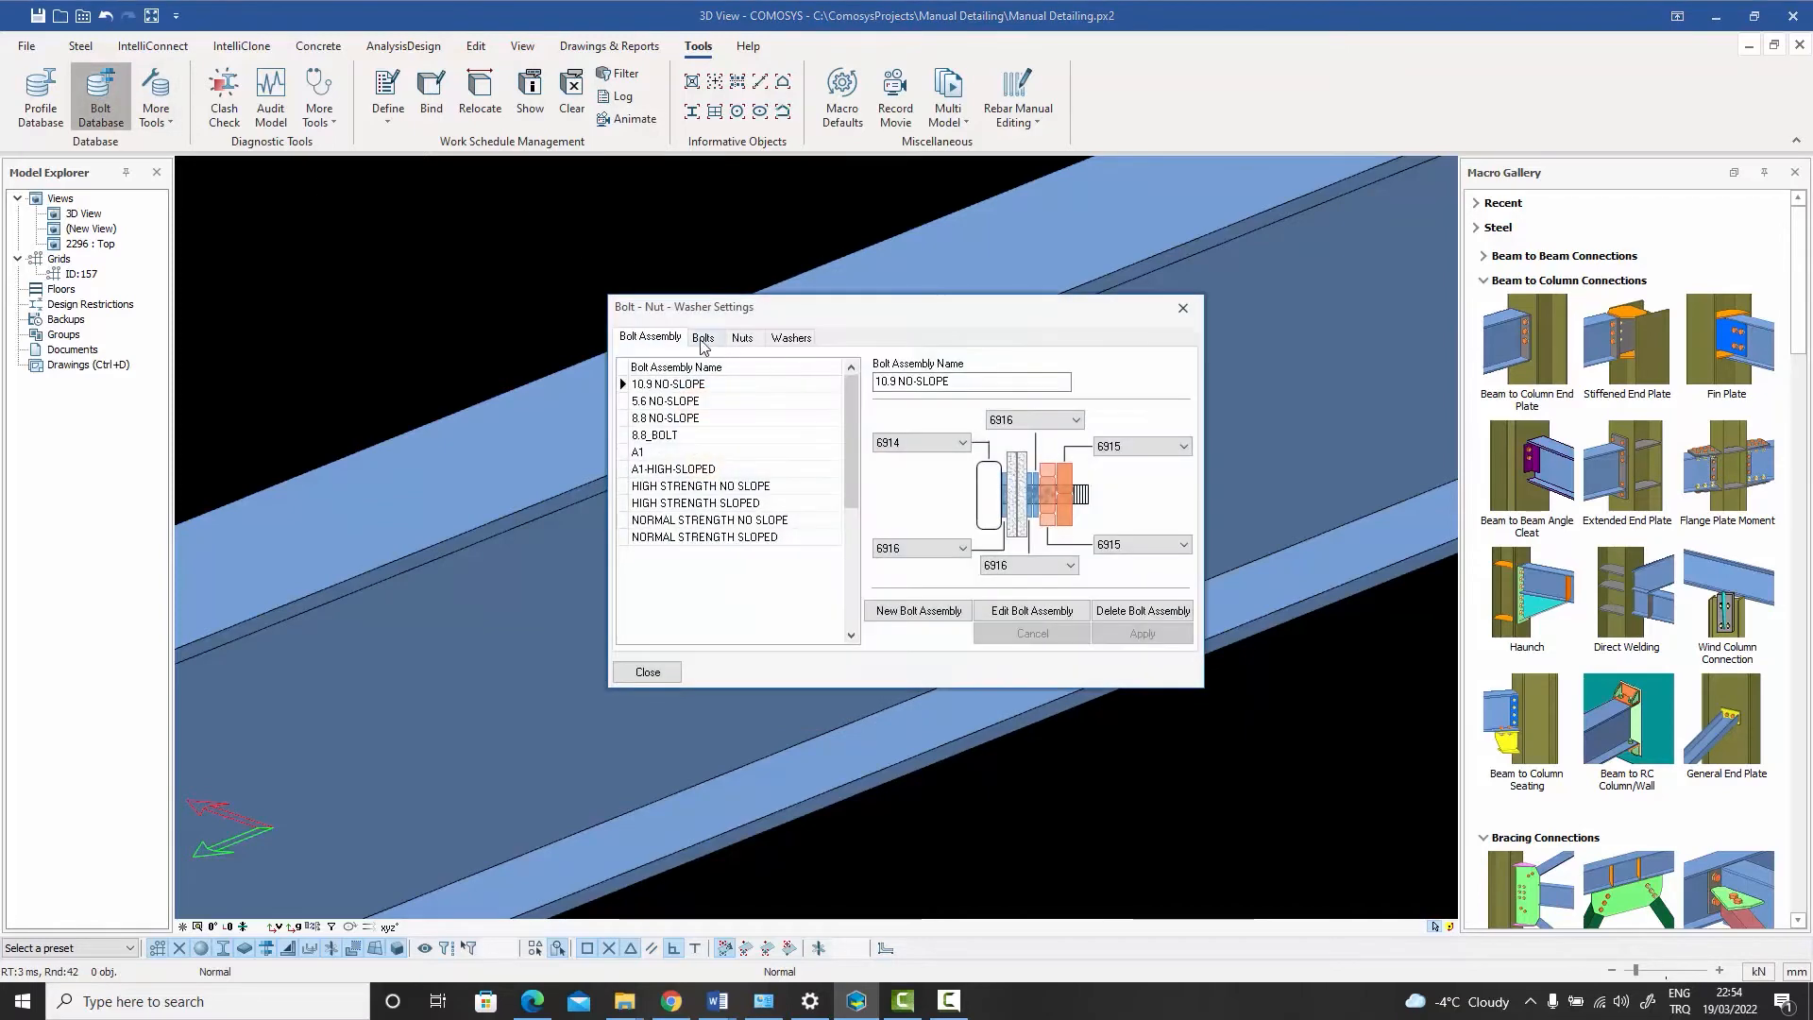
click(704, 337)
drag(821, 388, 820, 575)
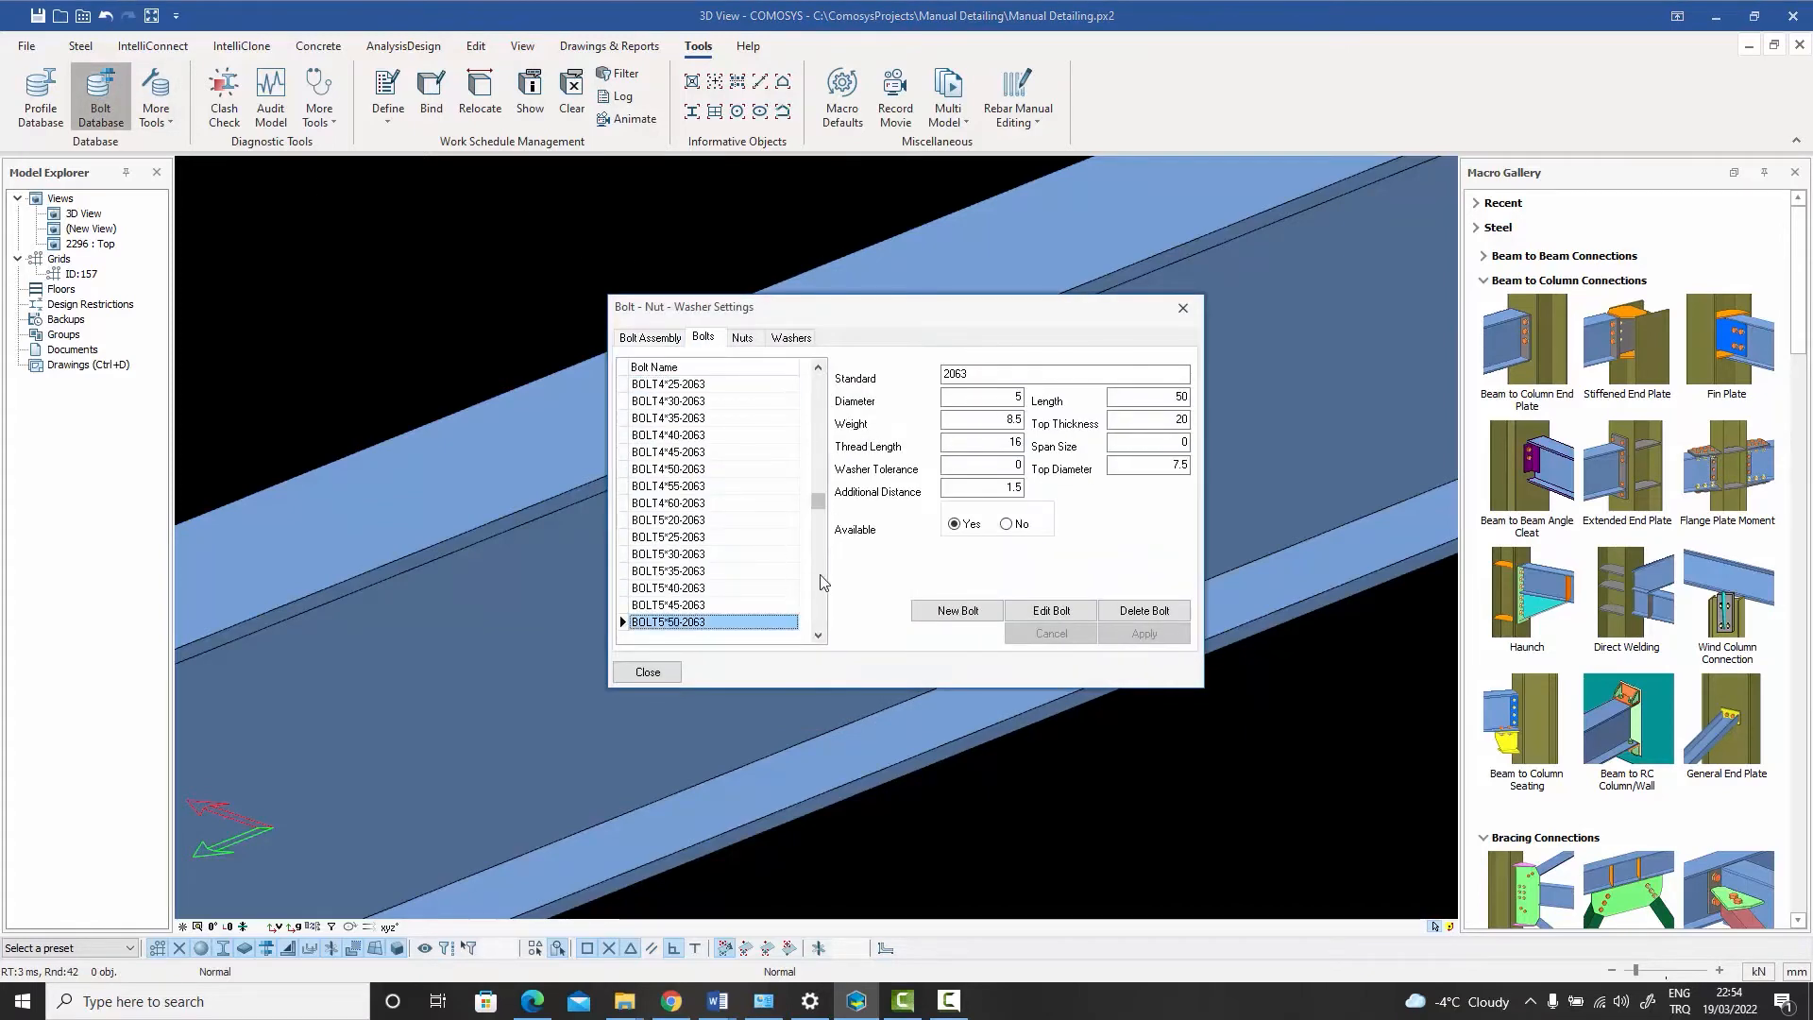
click(819, 576)
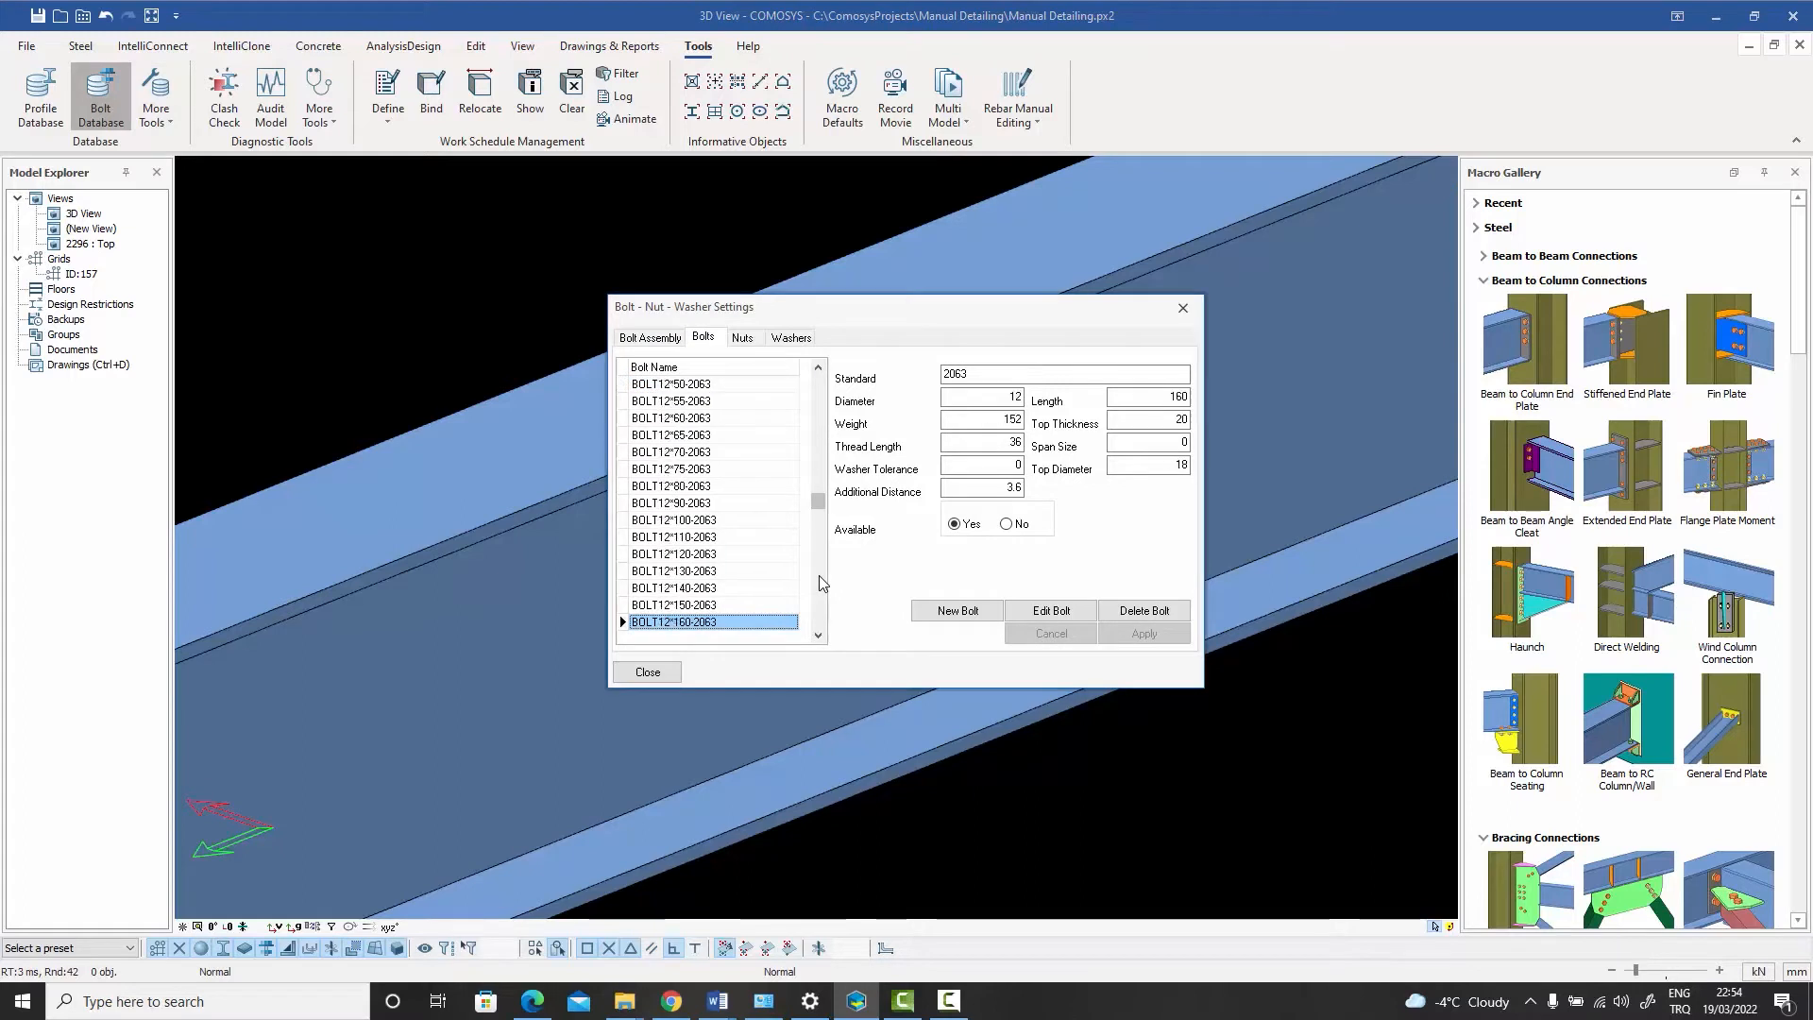
drag(819, 575, 825, 600)
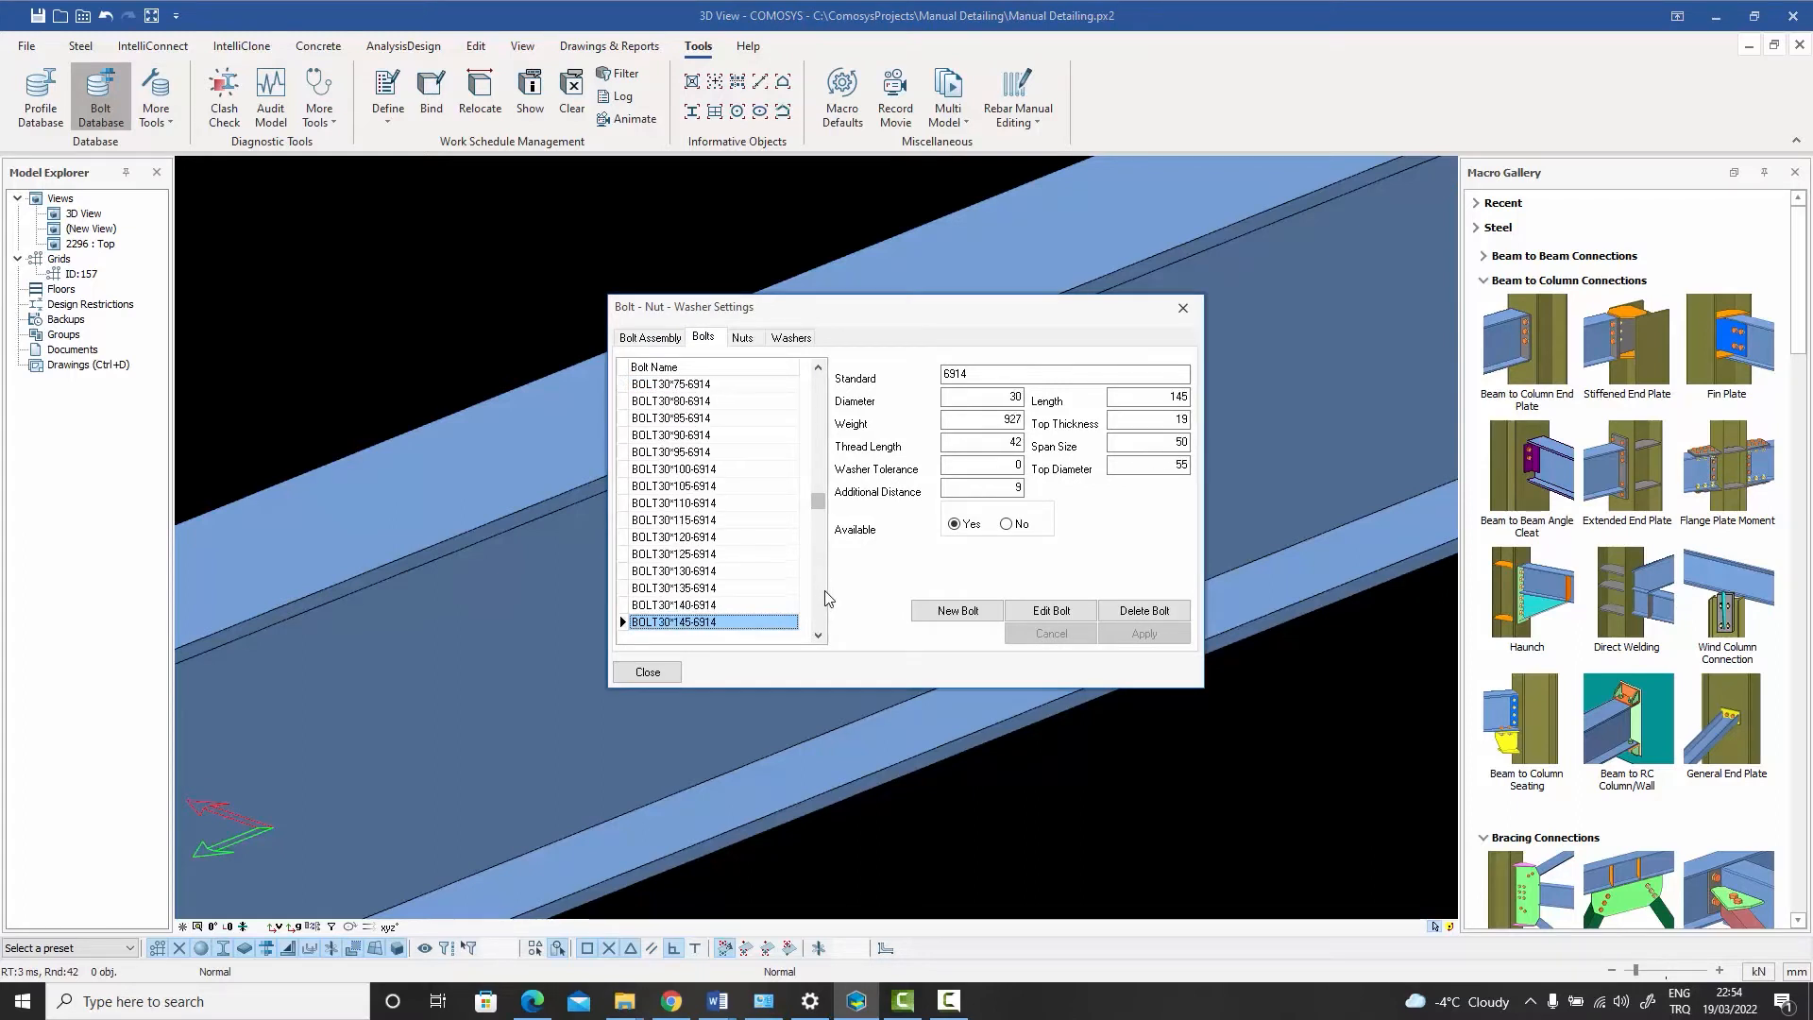
click(692, 435)
- Examine the 20 mm diameter 6914 bolt entries of different lengths in the bolt database
scroll(698, 423, up, 2)
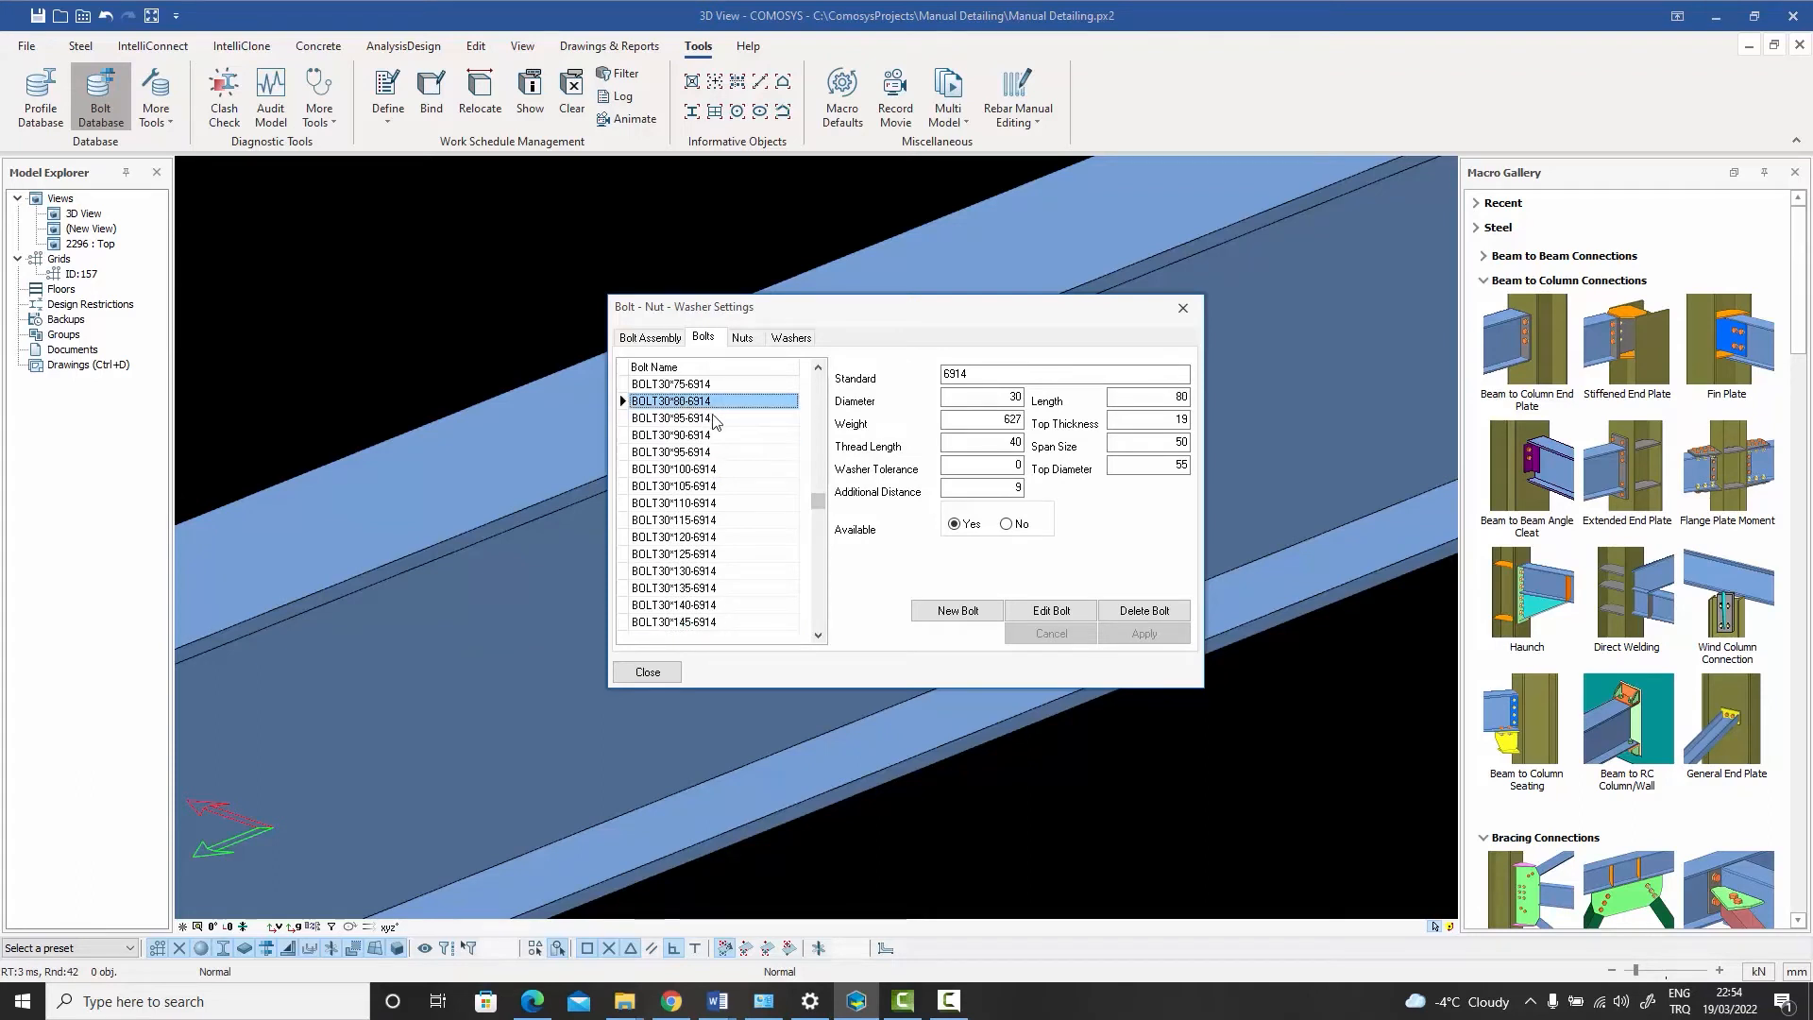
scroll(715, 414, up, 1)
scroll(715, 418, up, 13)
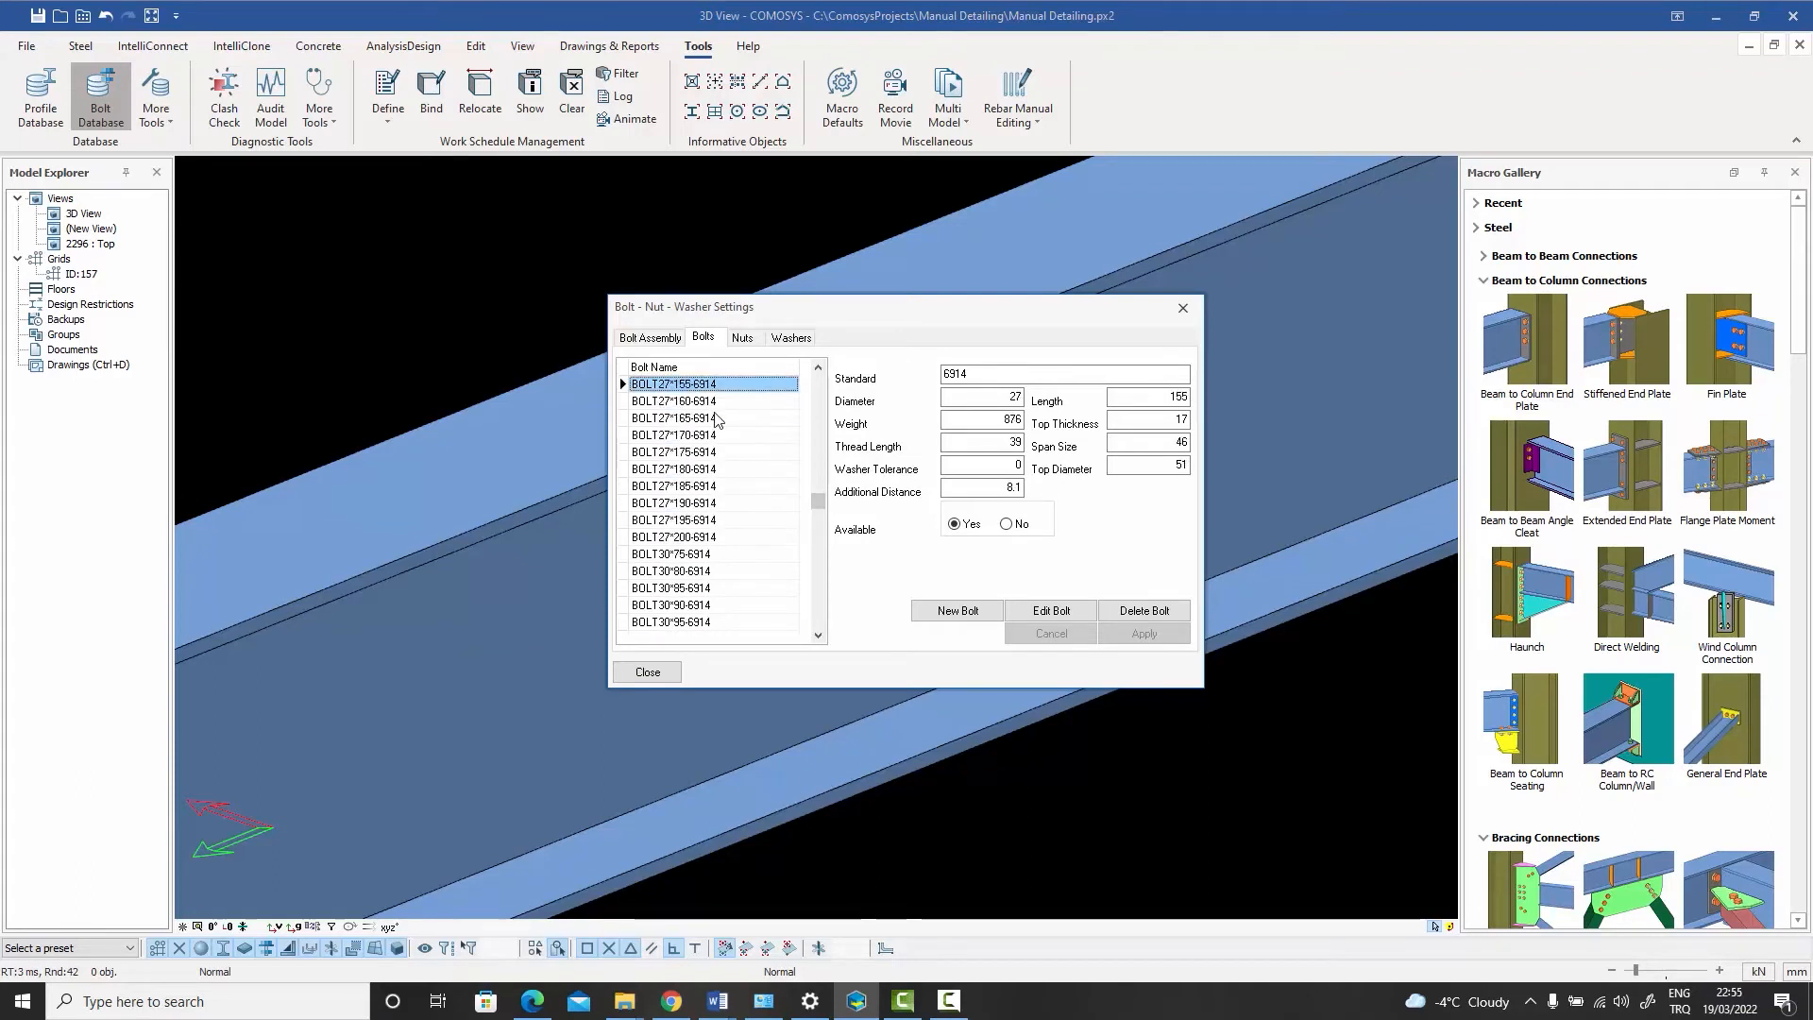
scroll(708, 412, up, 20)
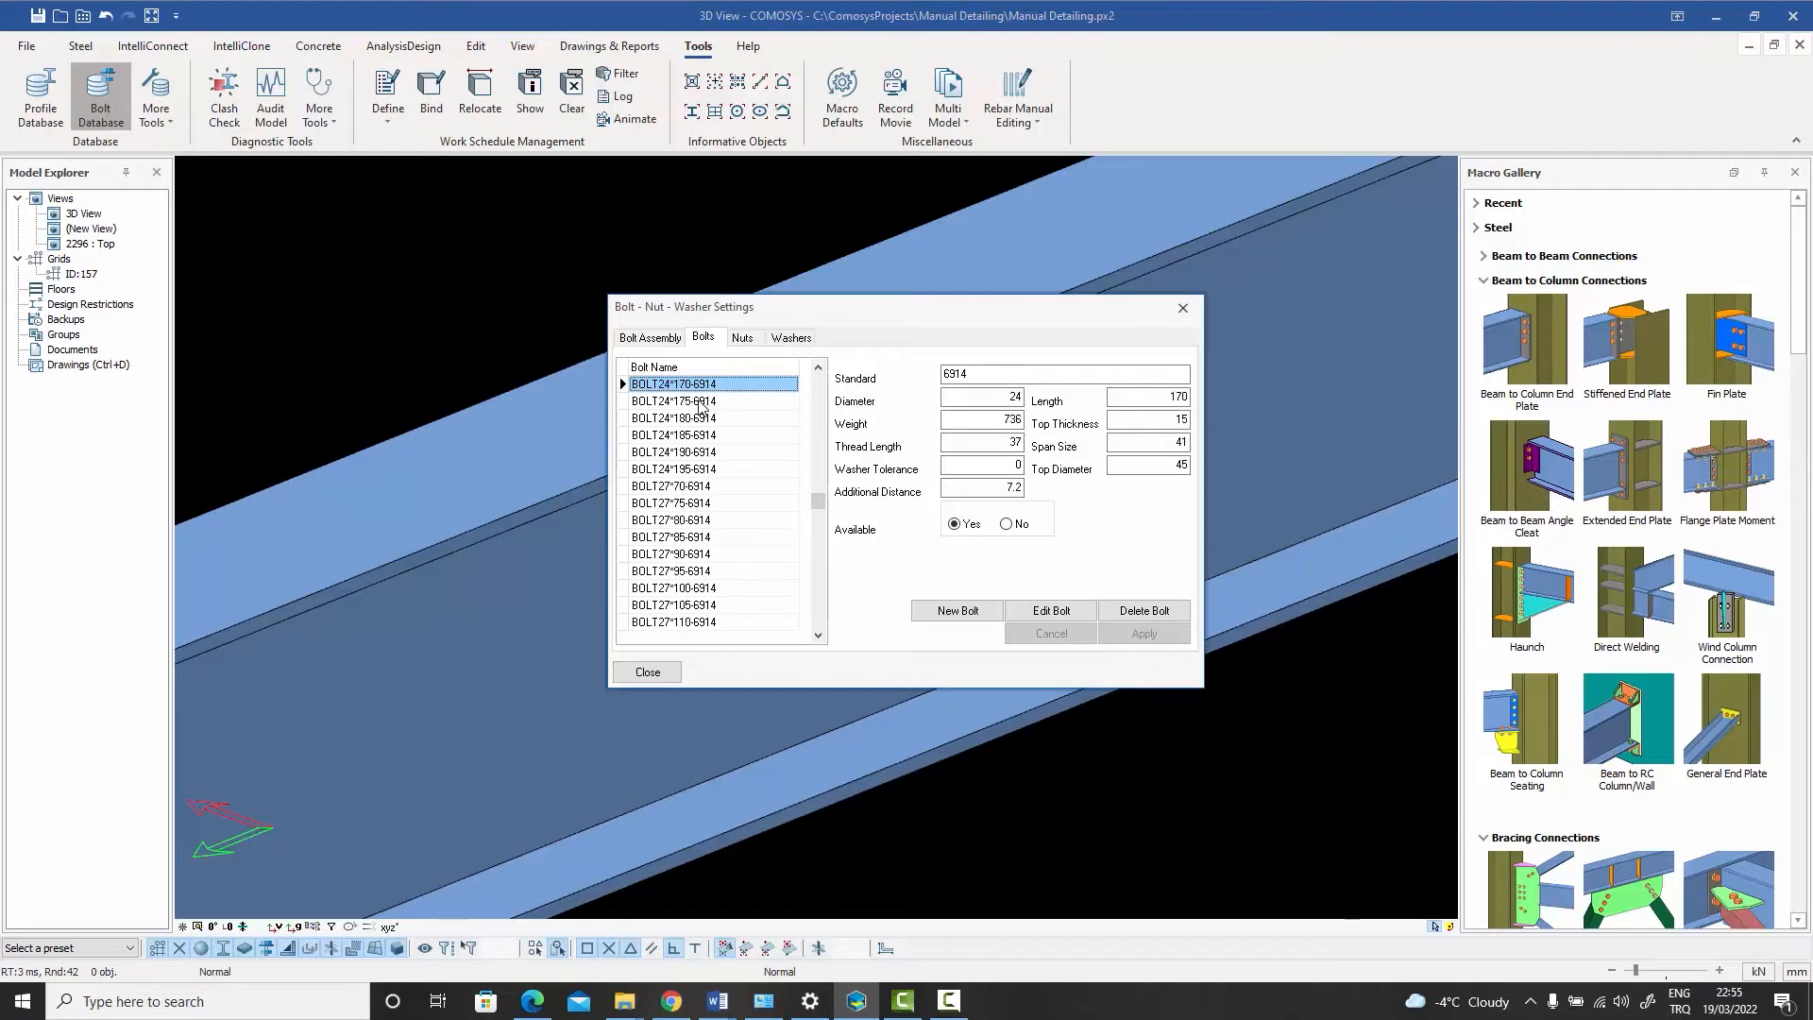
scroll(701, 406, up, 20)
scroll(707, 408, up, 20)
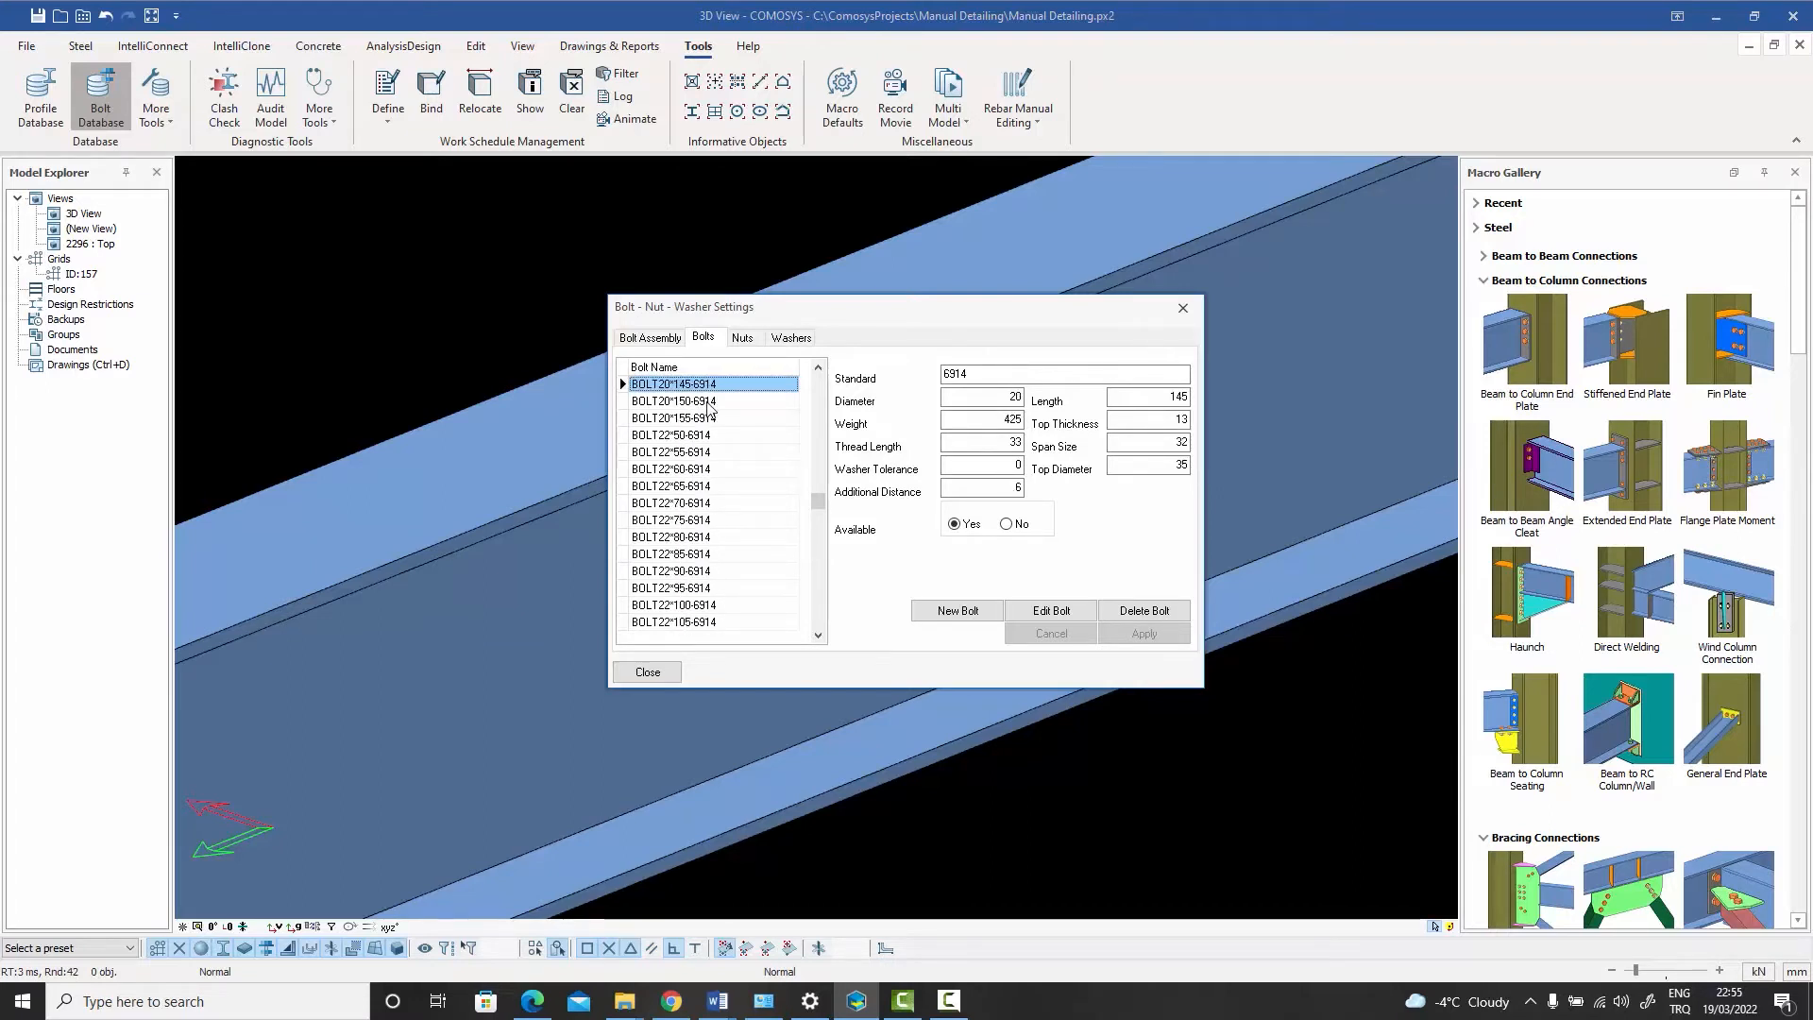
scroll(708, 408, up, 2)
click(672, 403)
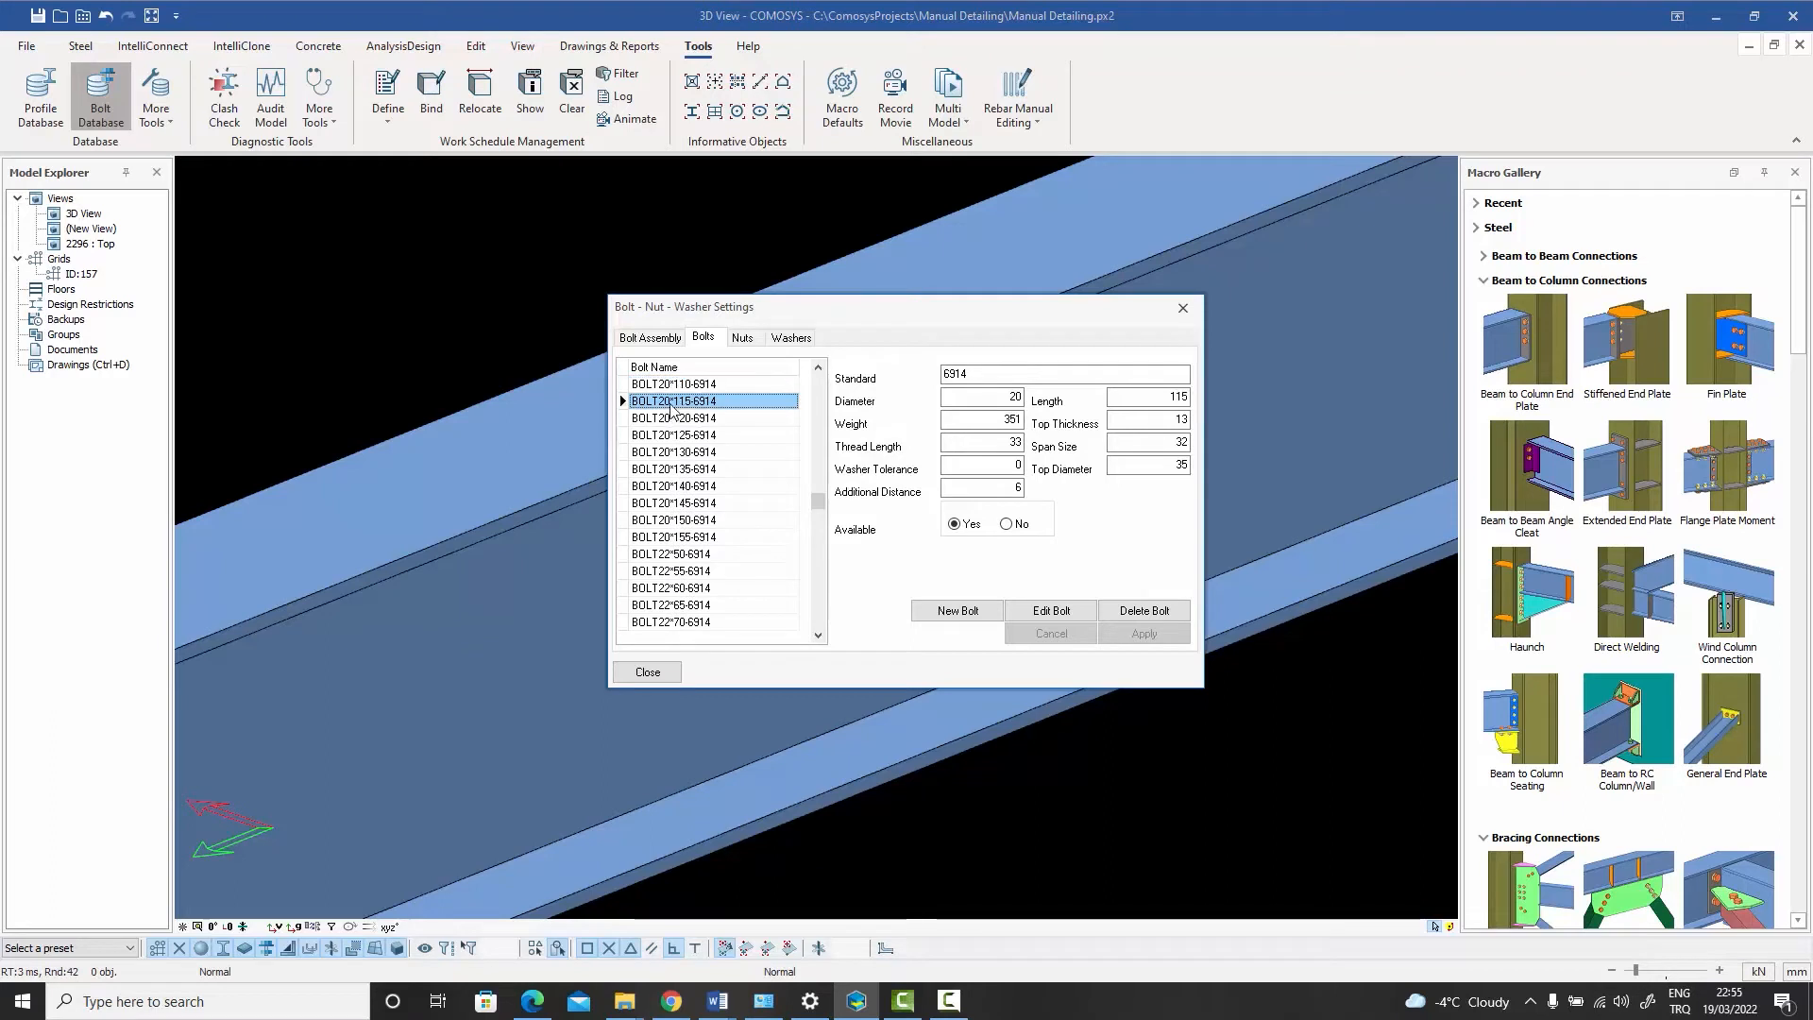
click(670, 452)
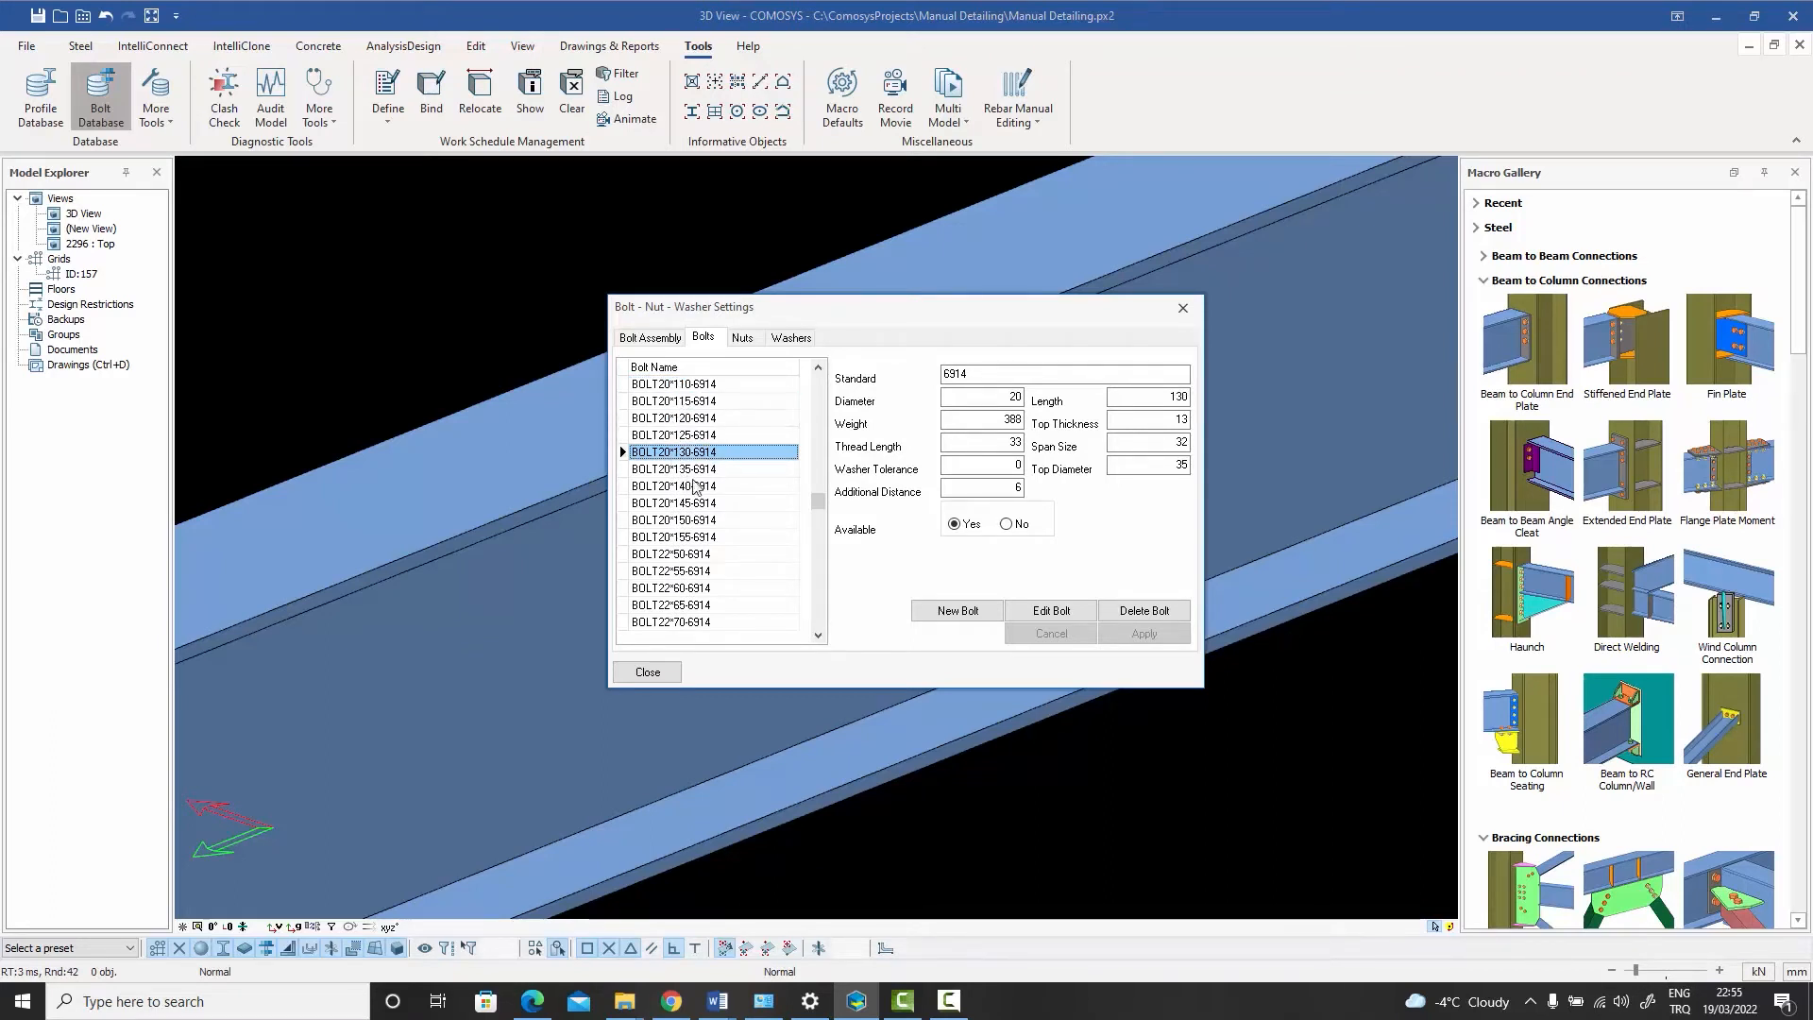
click(675, 522)
click(672, 538)
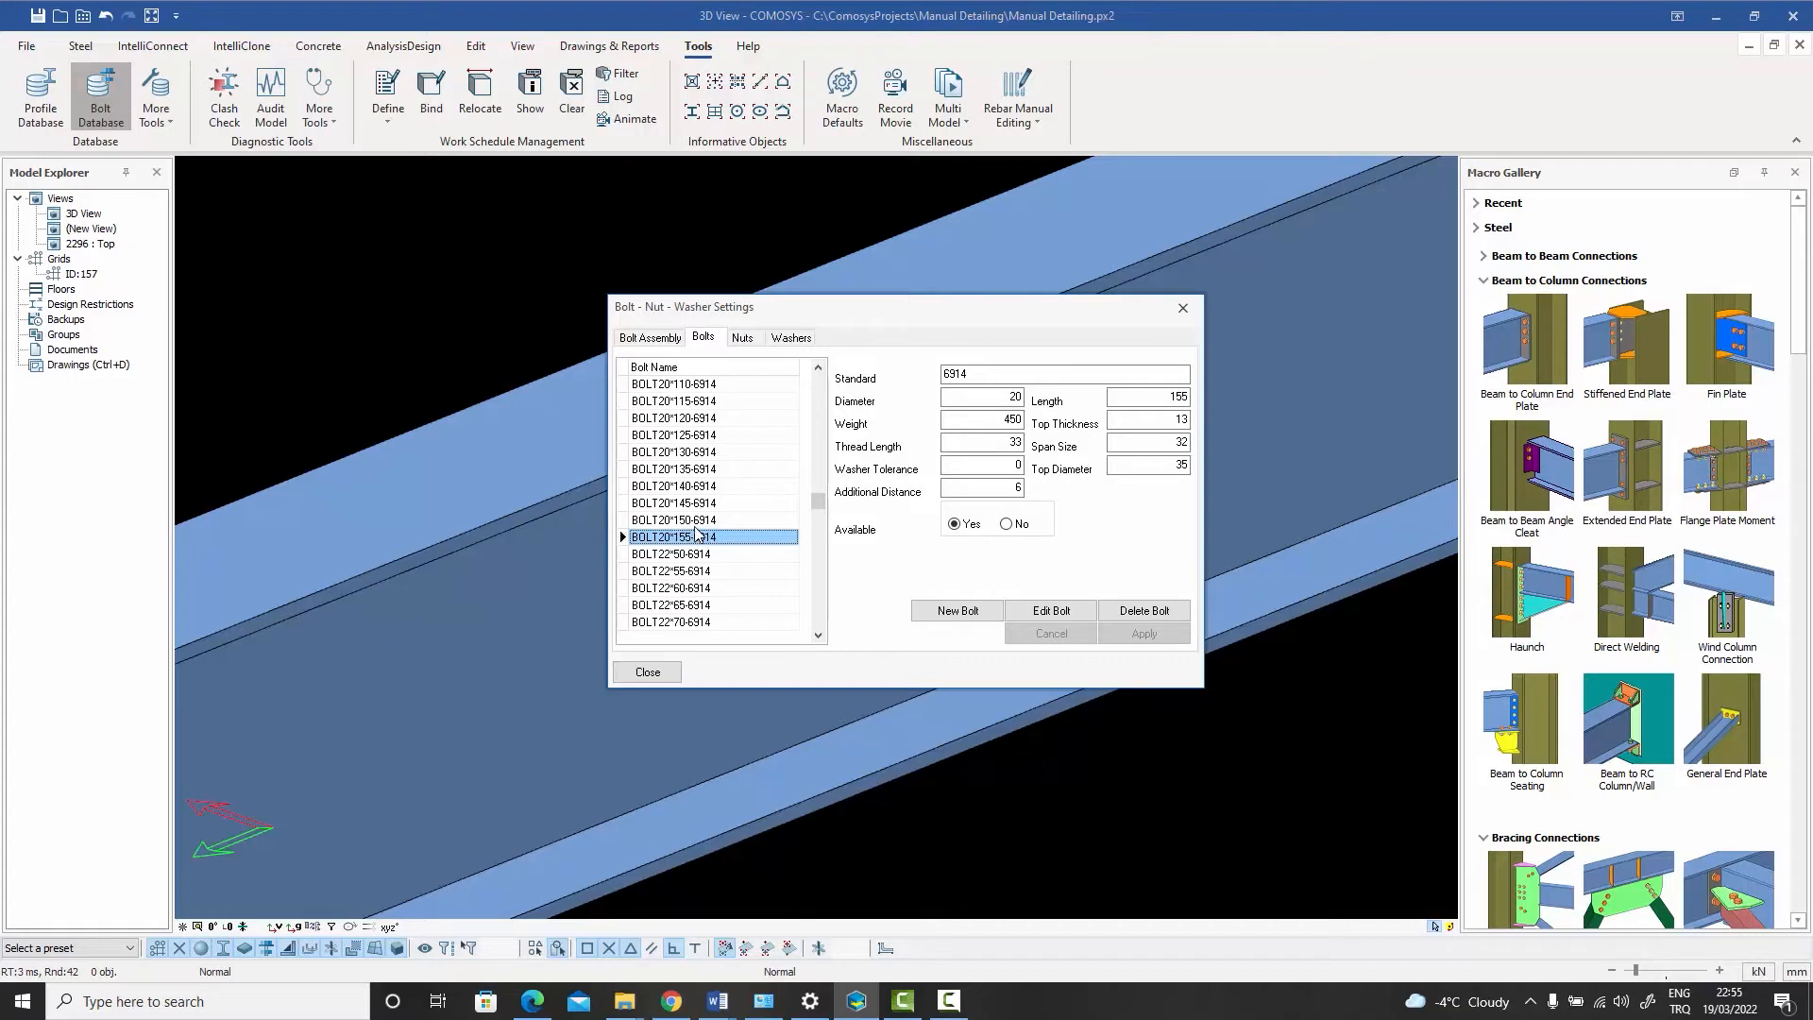
click(1182, 308)
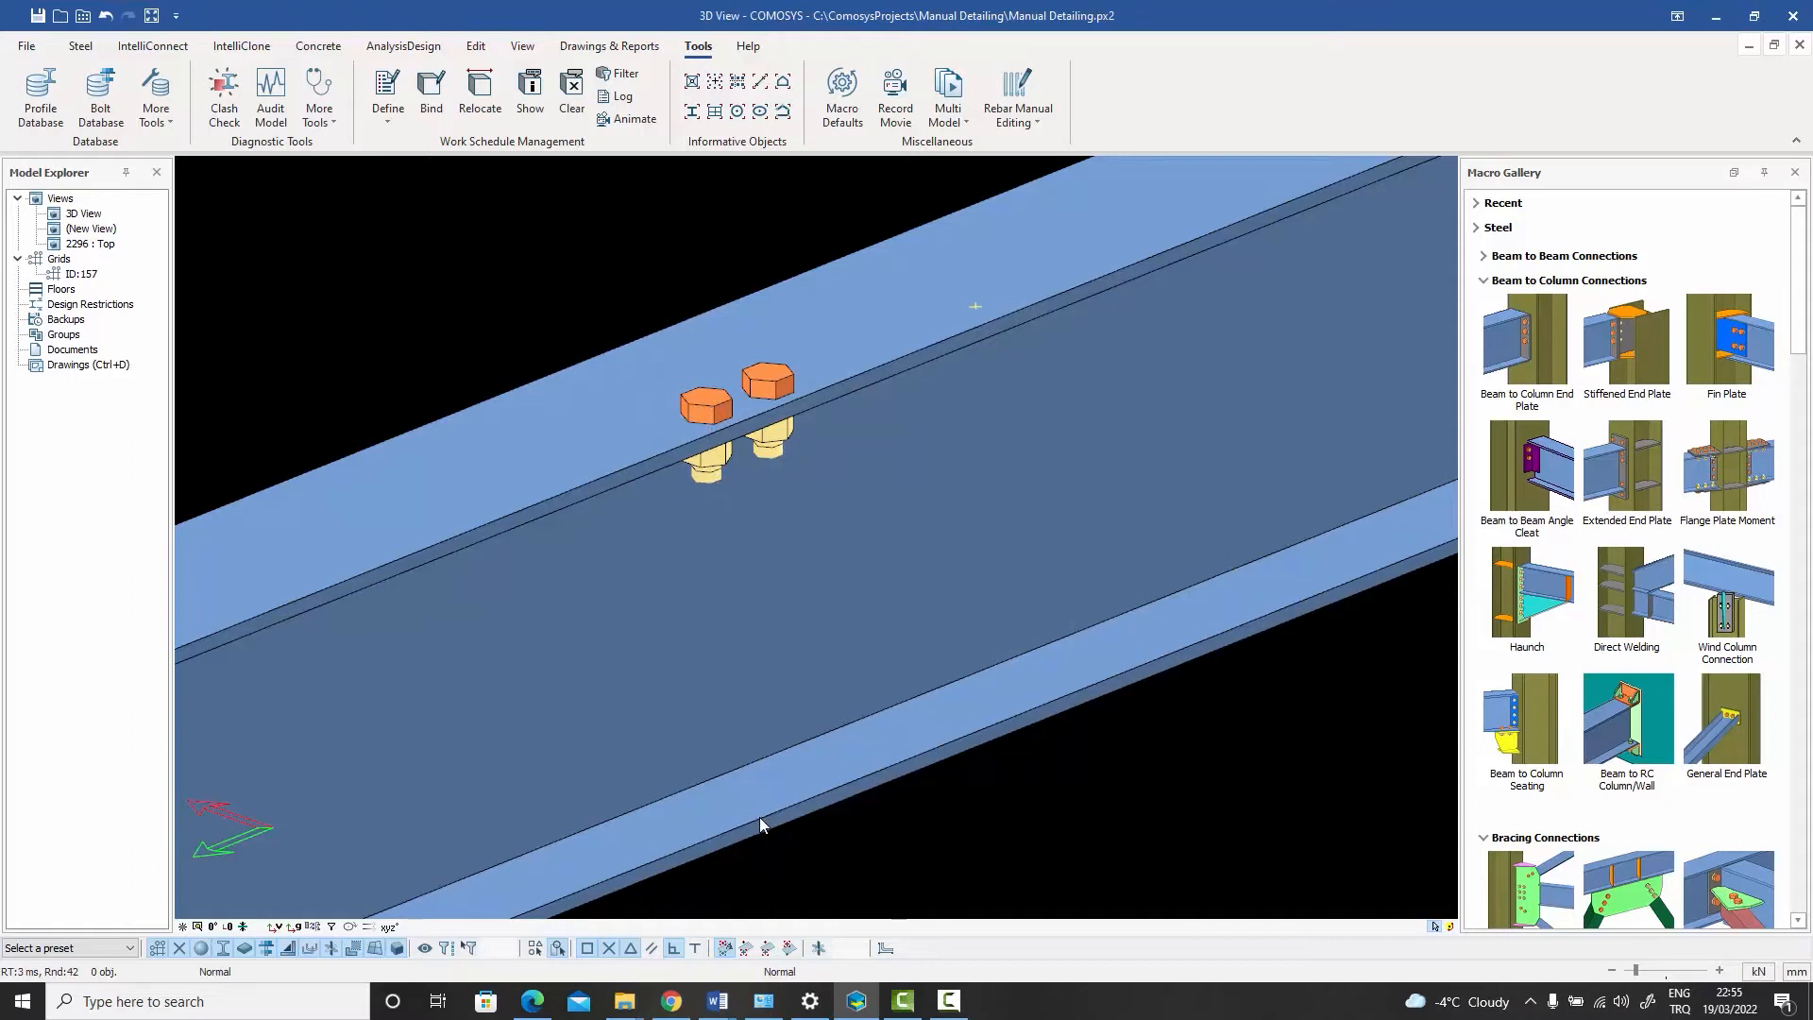
- Open the beam's profile properties and close them without changes
middle_drag(785, 793, 795, 673)
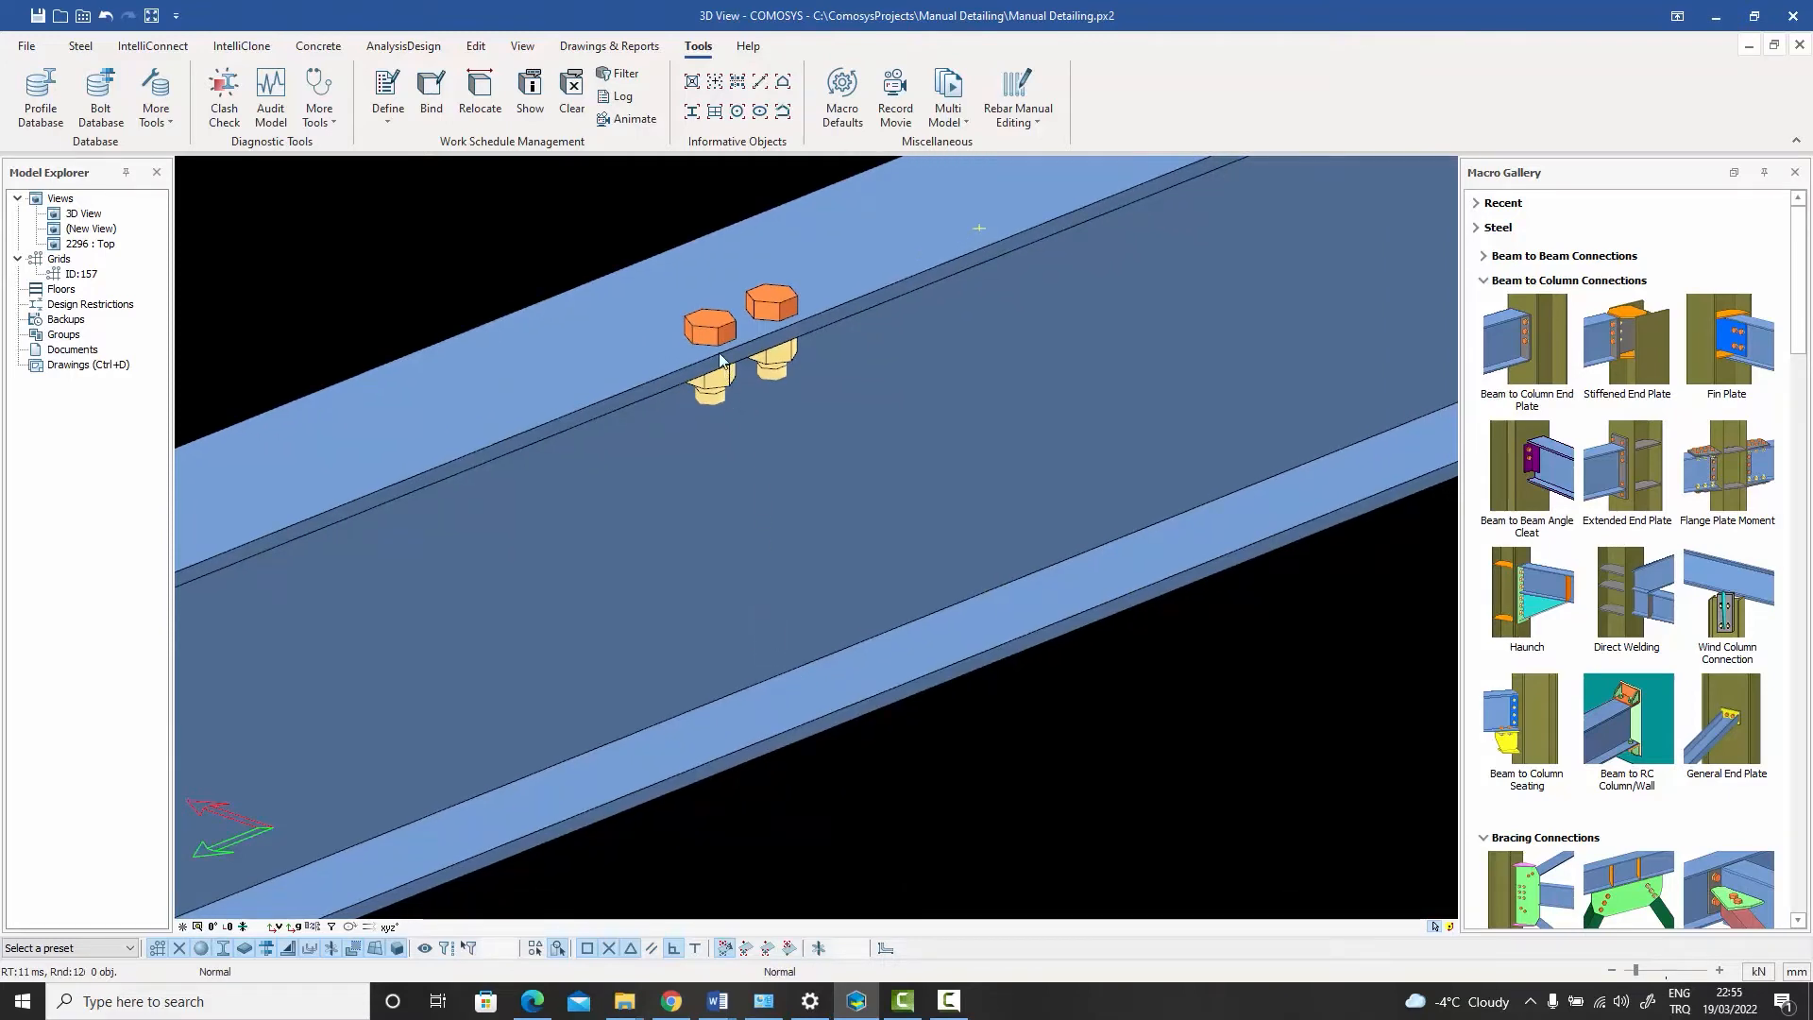
double_click(828, 567)
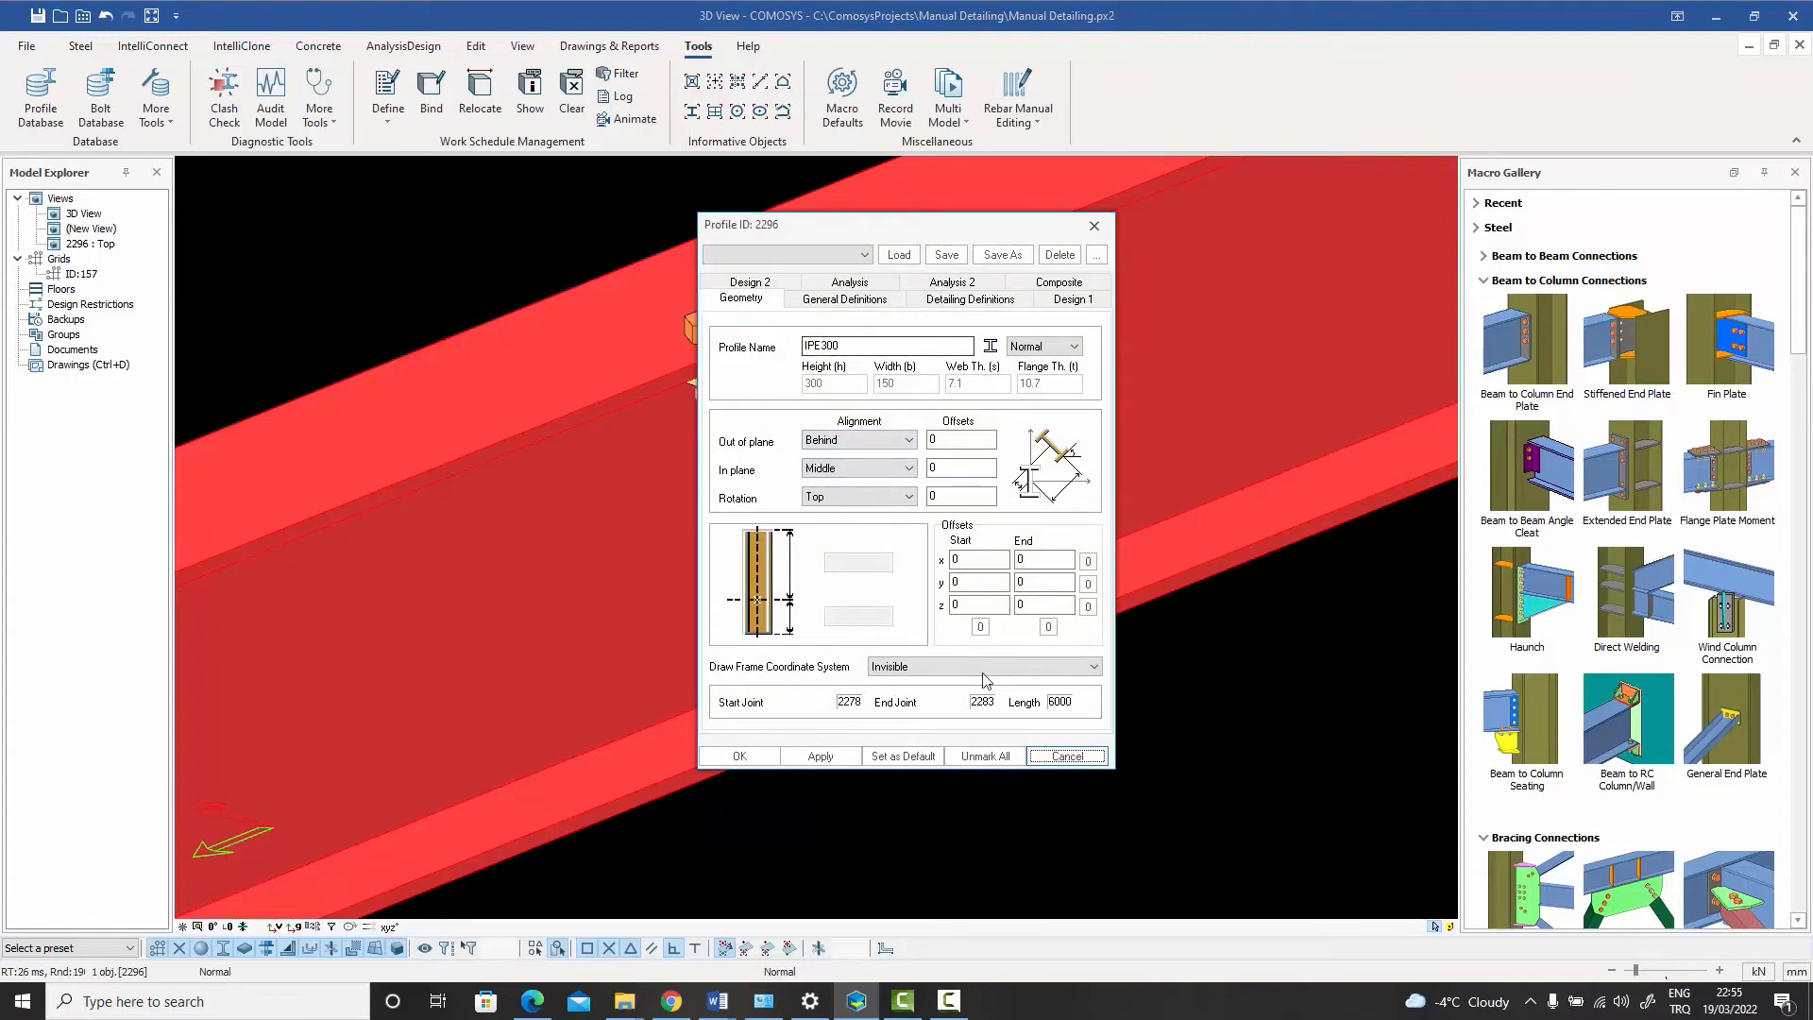
click(1065, 756)
click(1062, 761)
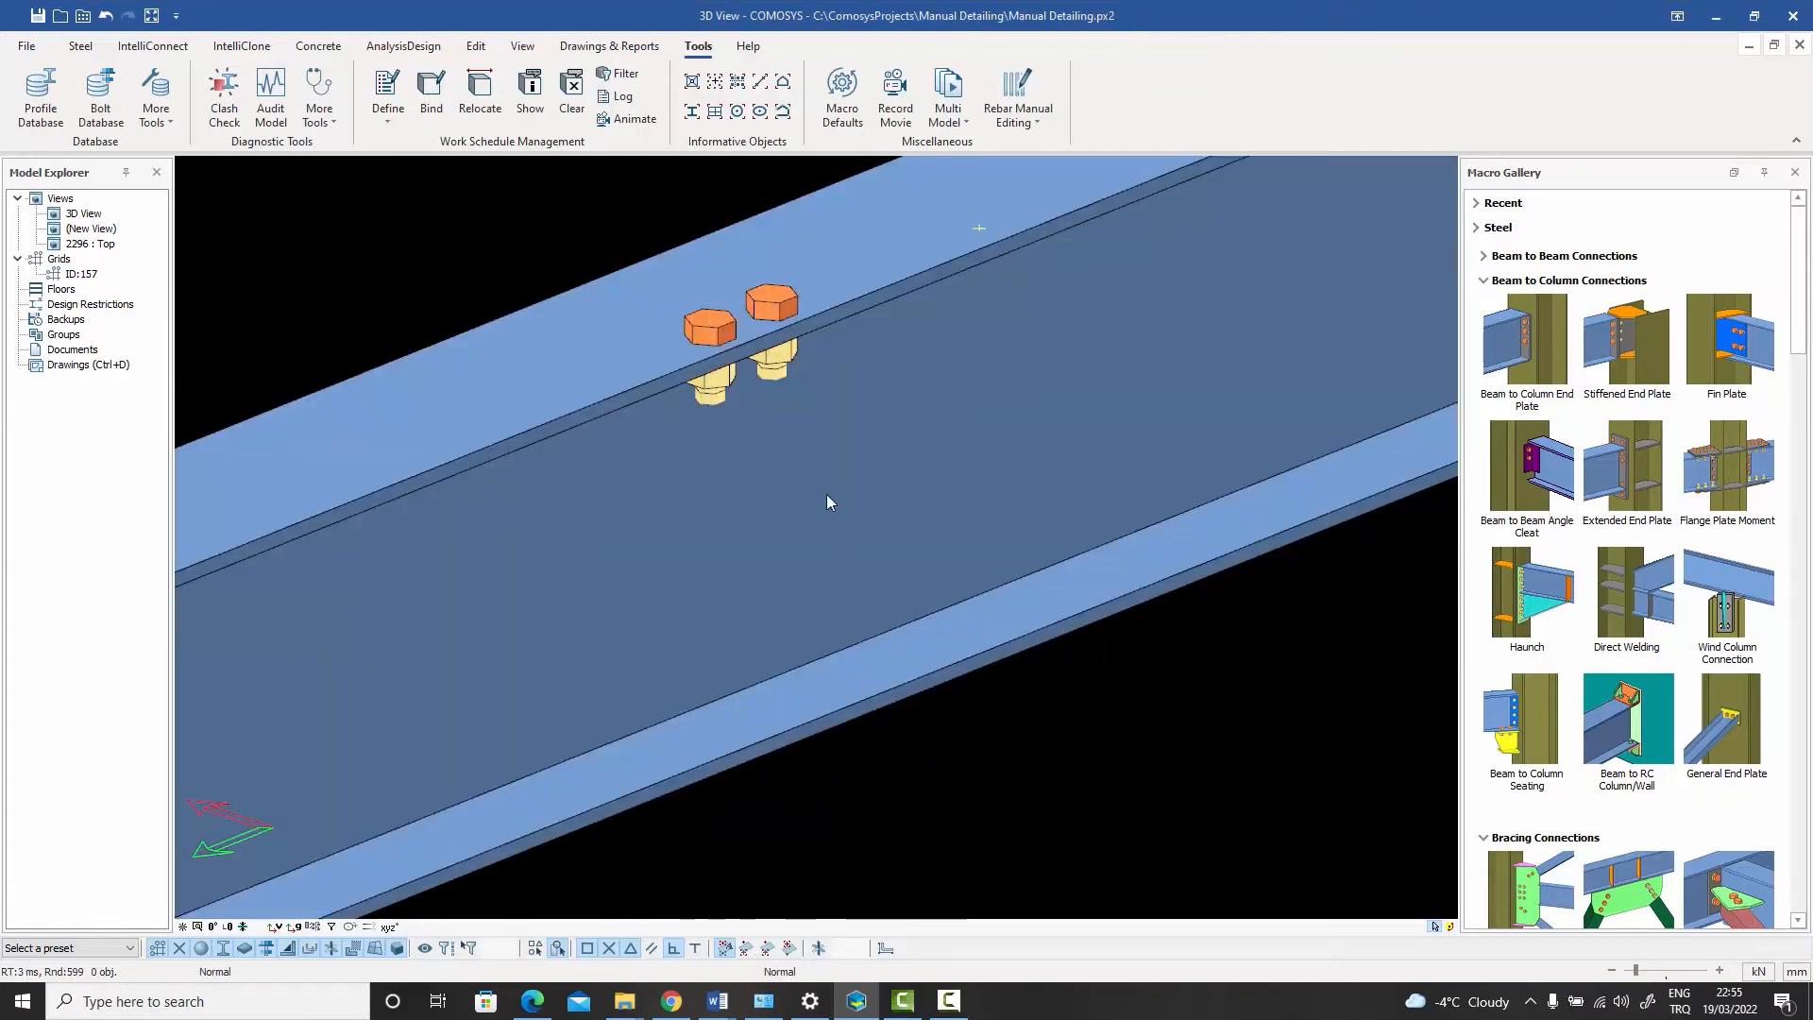
double_click(717, 394)
drag(781, 276, 1050, 242)
click(1053, 286)
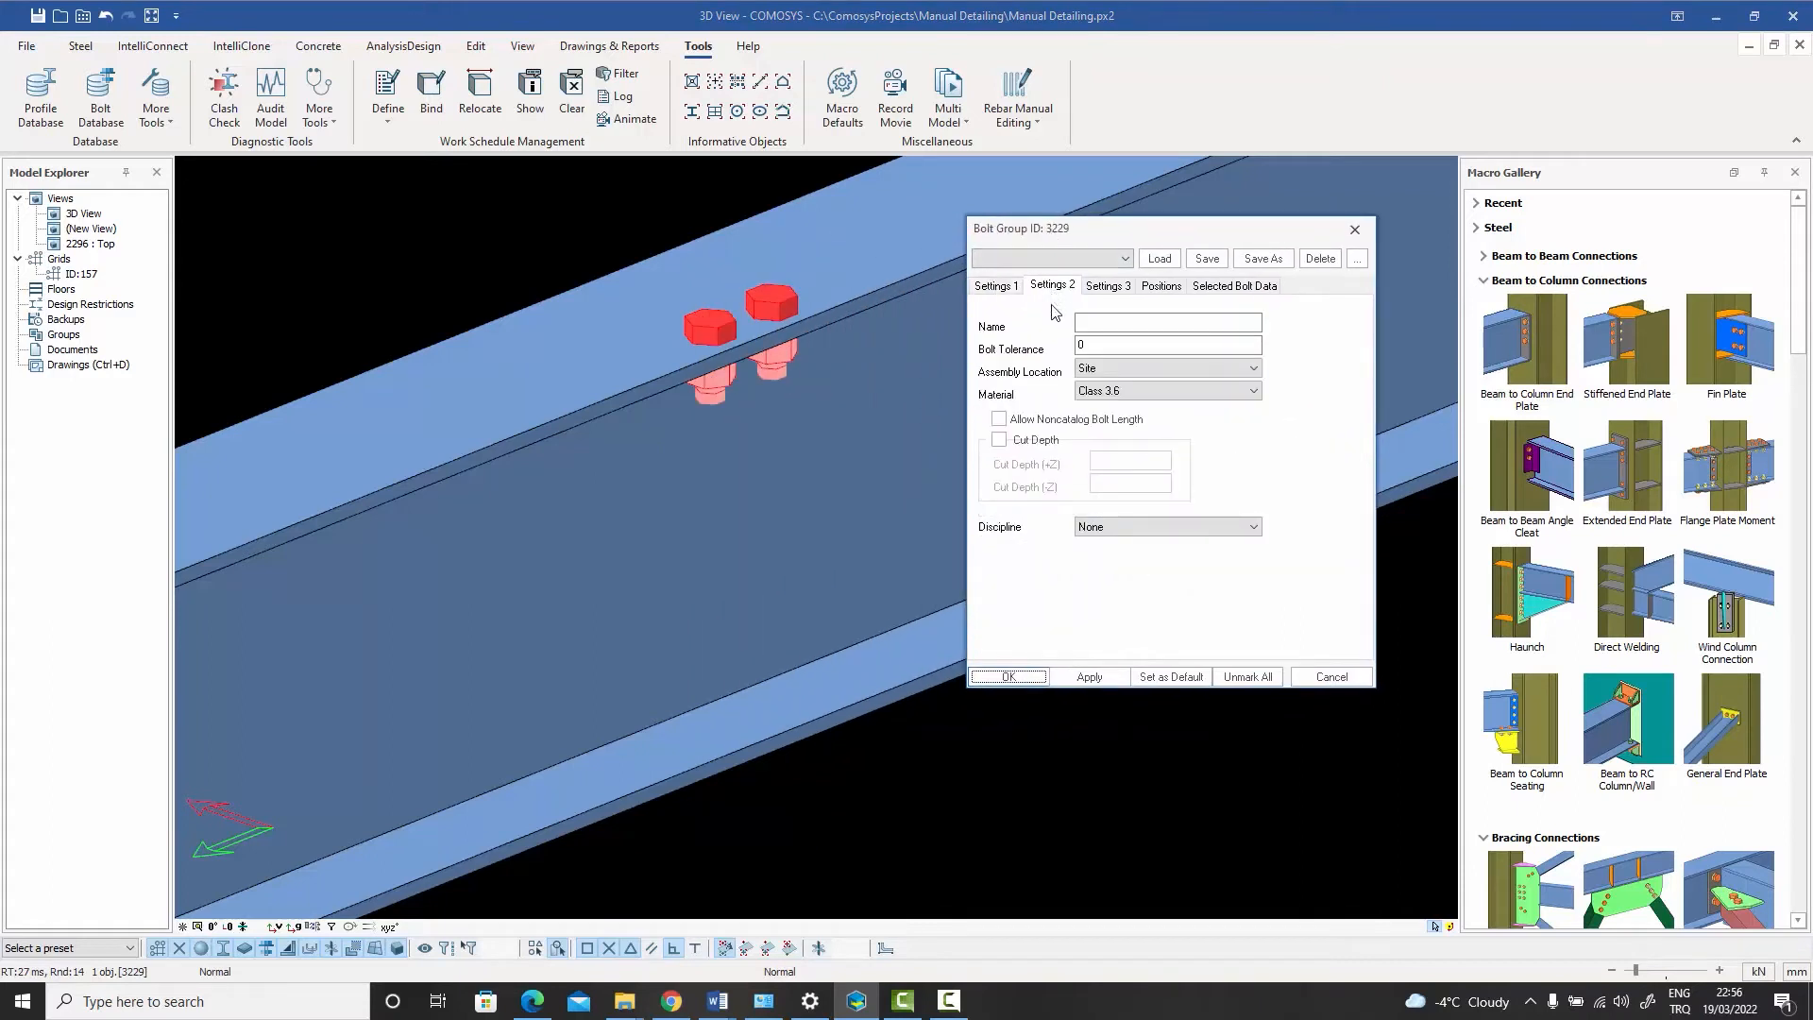
click(1003, 446)
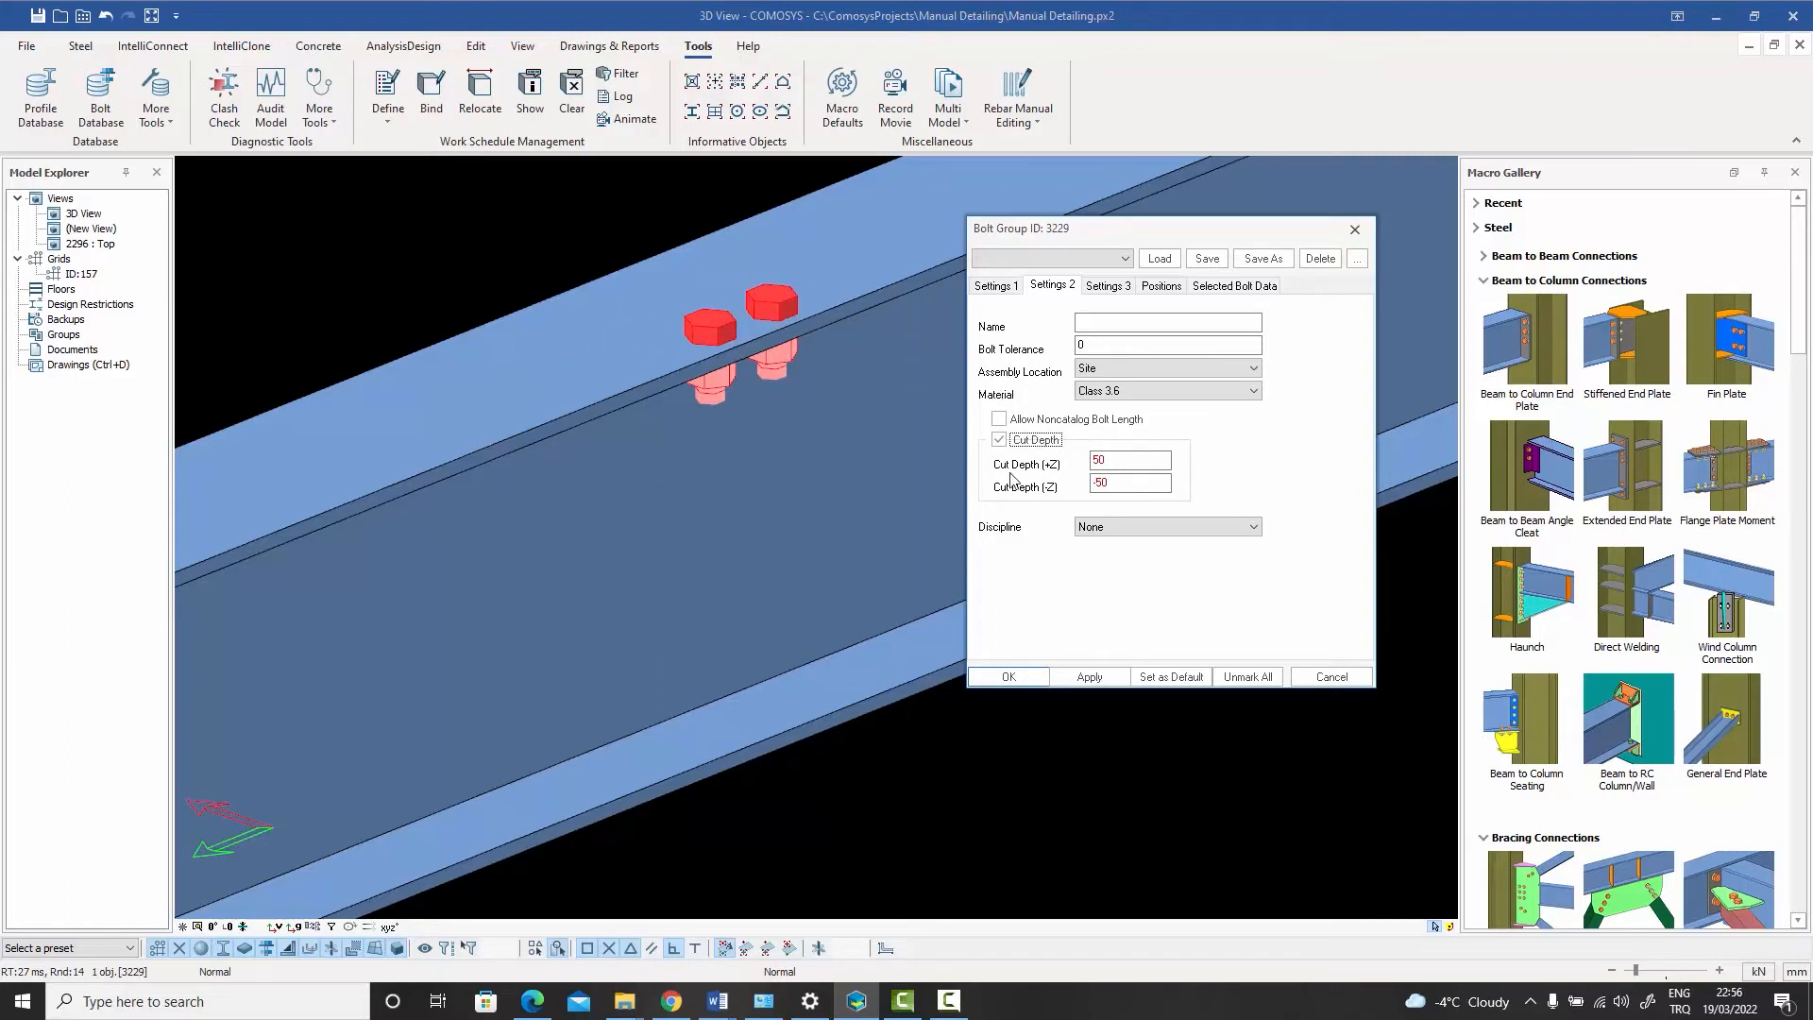
click(1339, 681)
- Set the bolt group's Draw Coordinate System option to After PID Translate
double_click(773, 295)
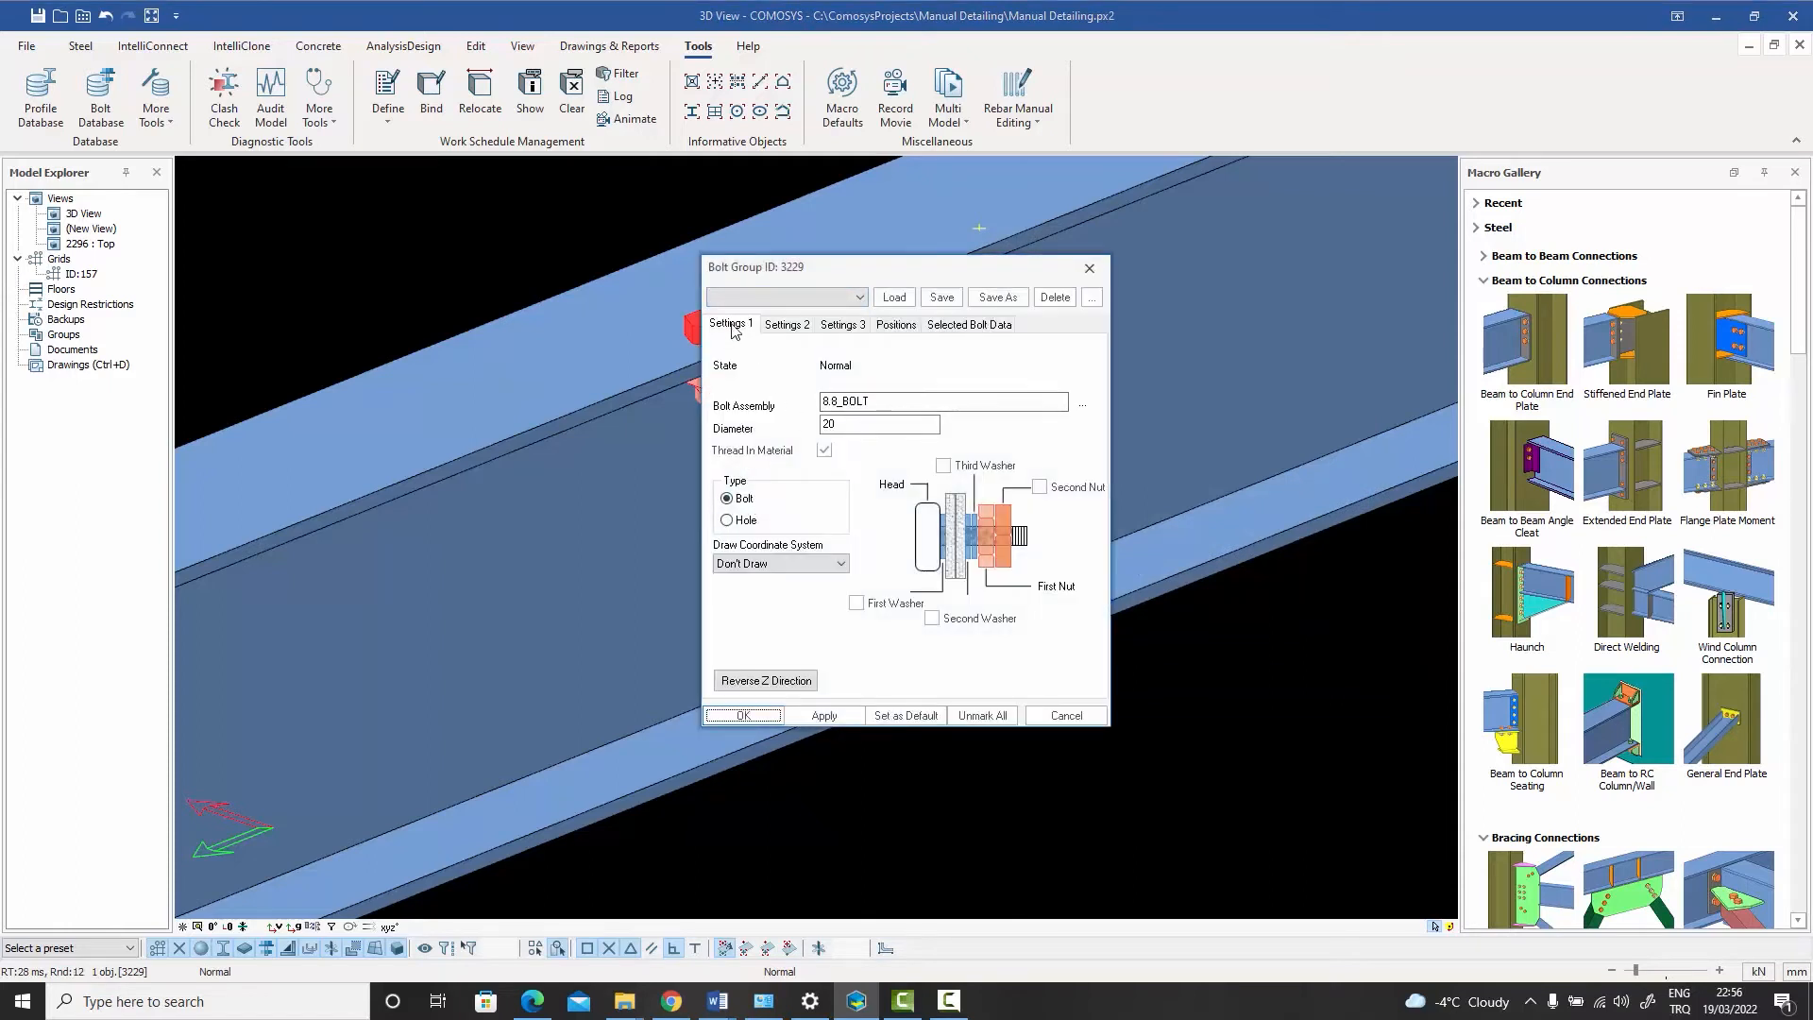
click(742, 564)
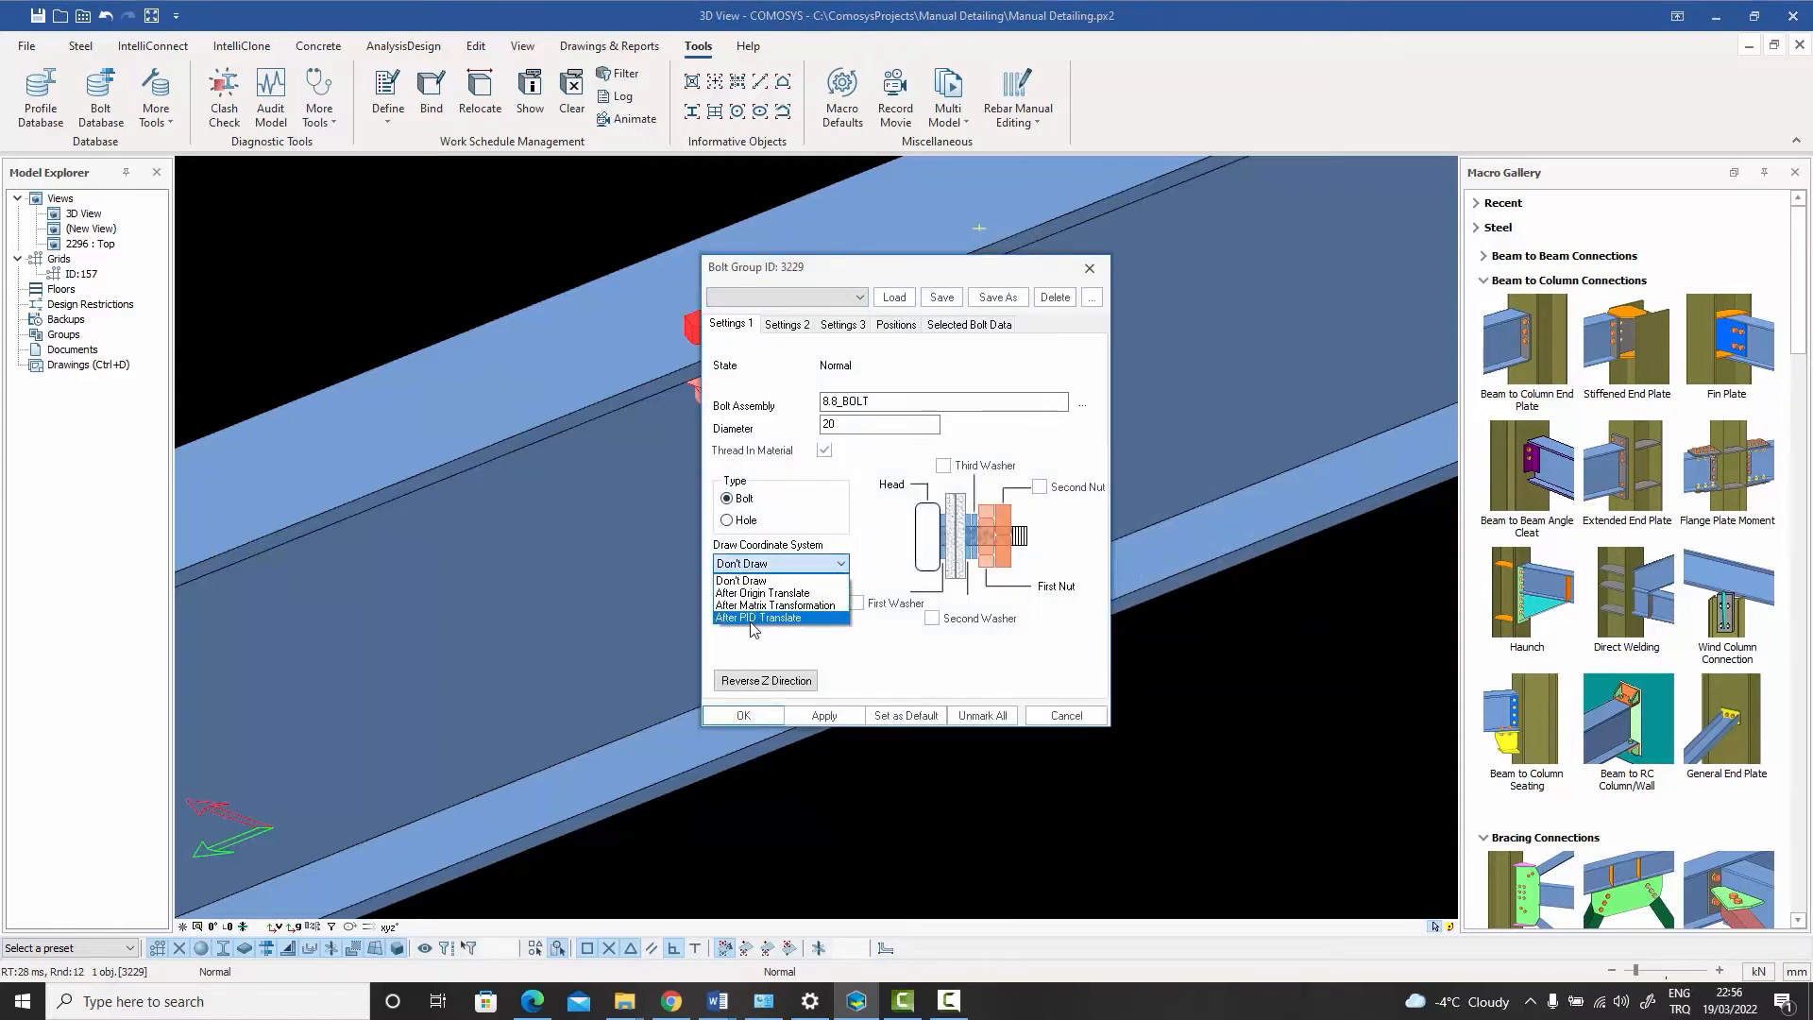
click(756, 618)
click(758, 716)
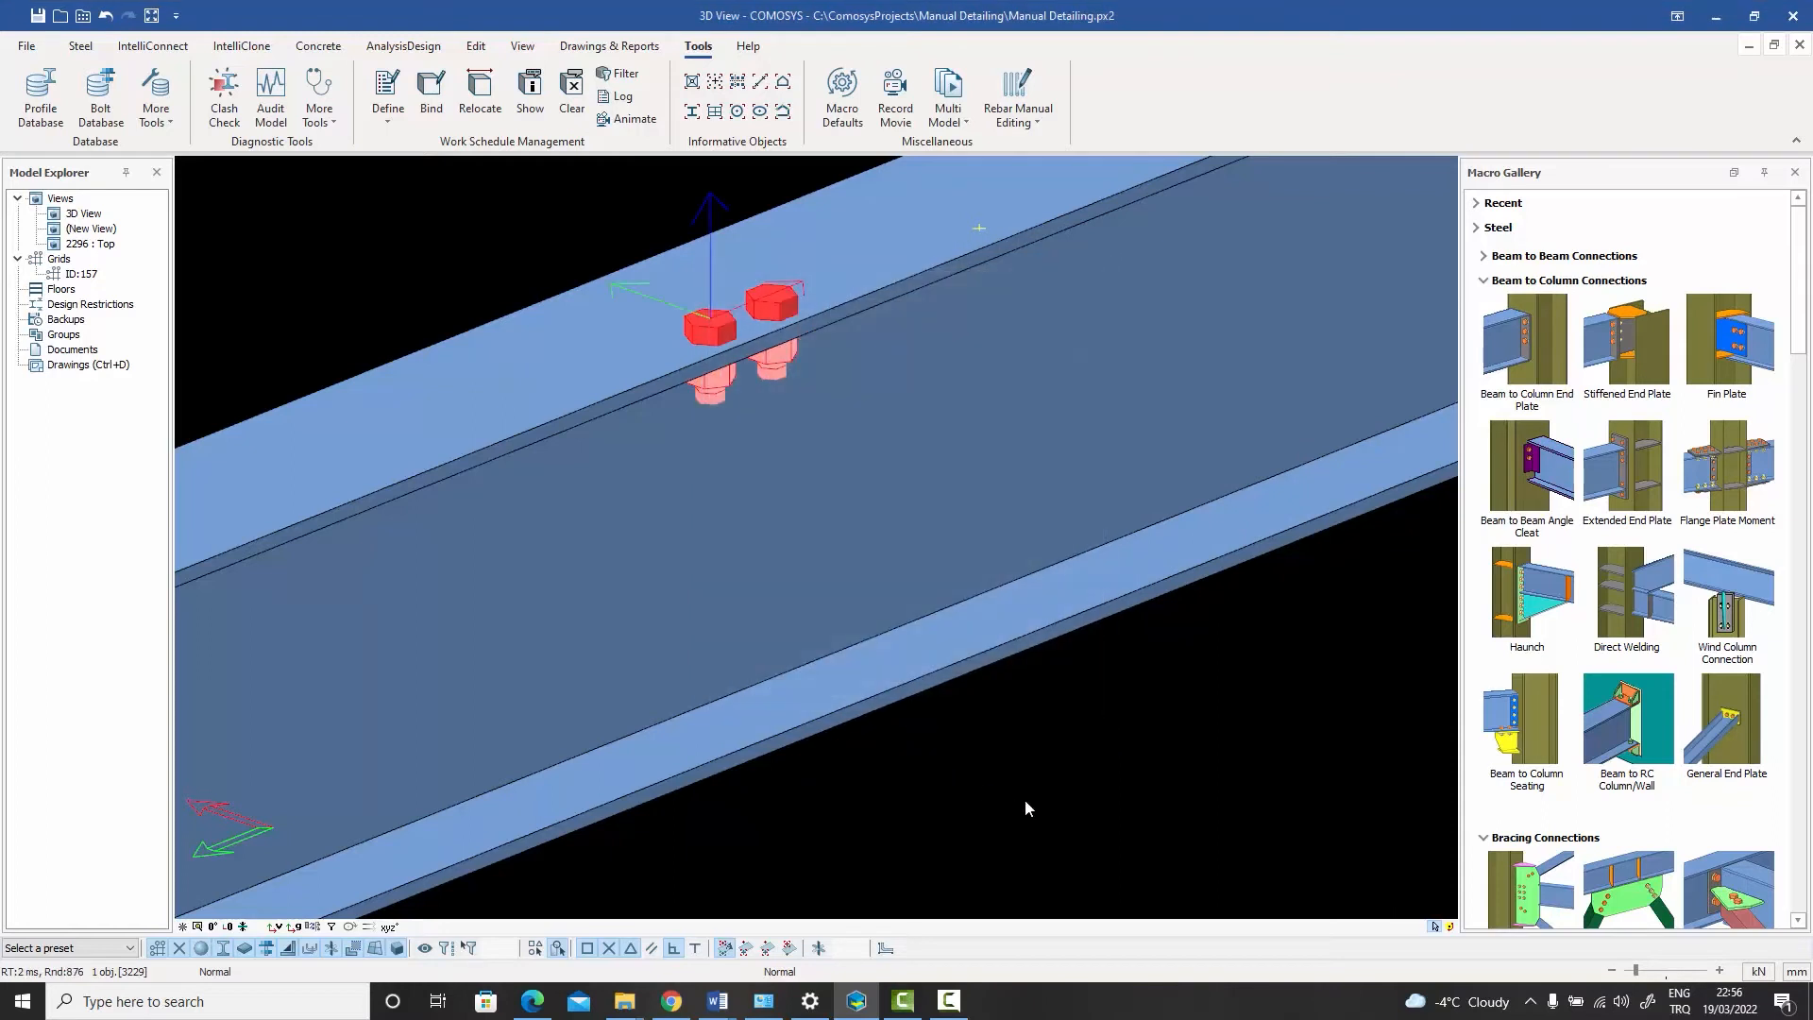
click(1025, 802)
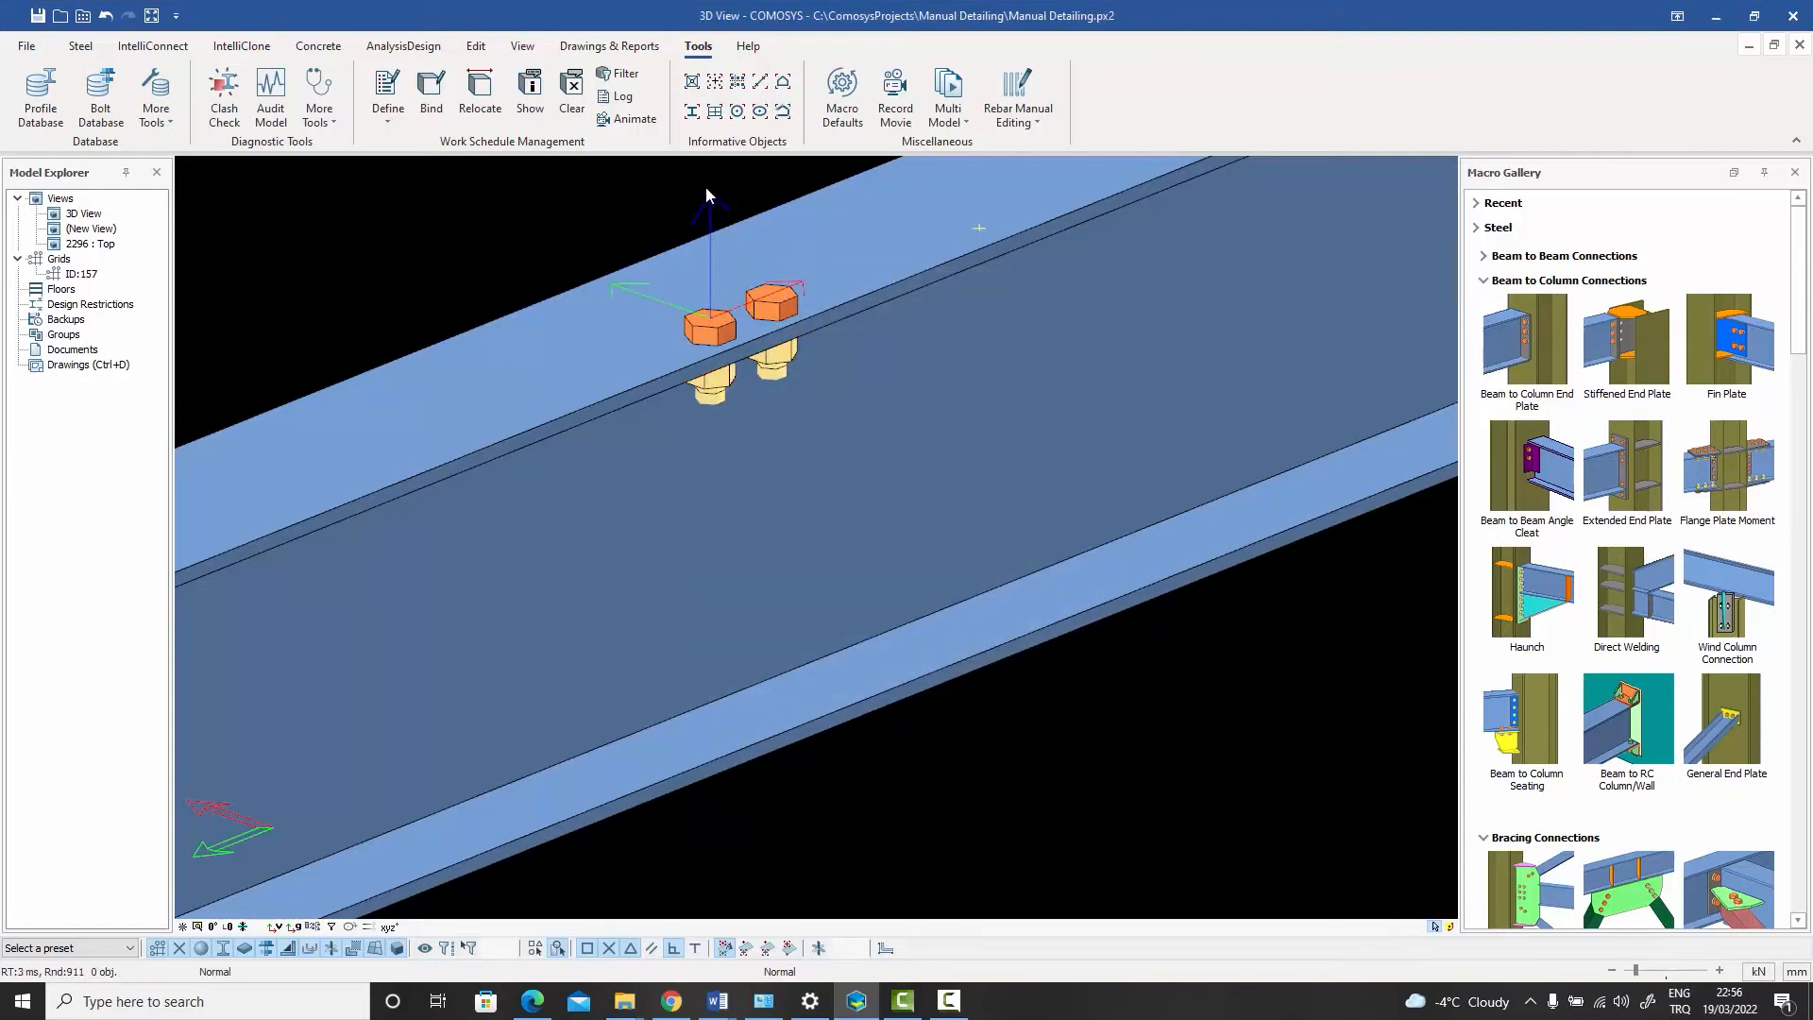
- Enable Cut Depth on the bolt group with +Z depth 50 and -Z depth -500
double_click(782, 312)
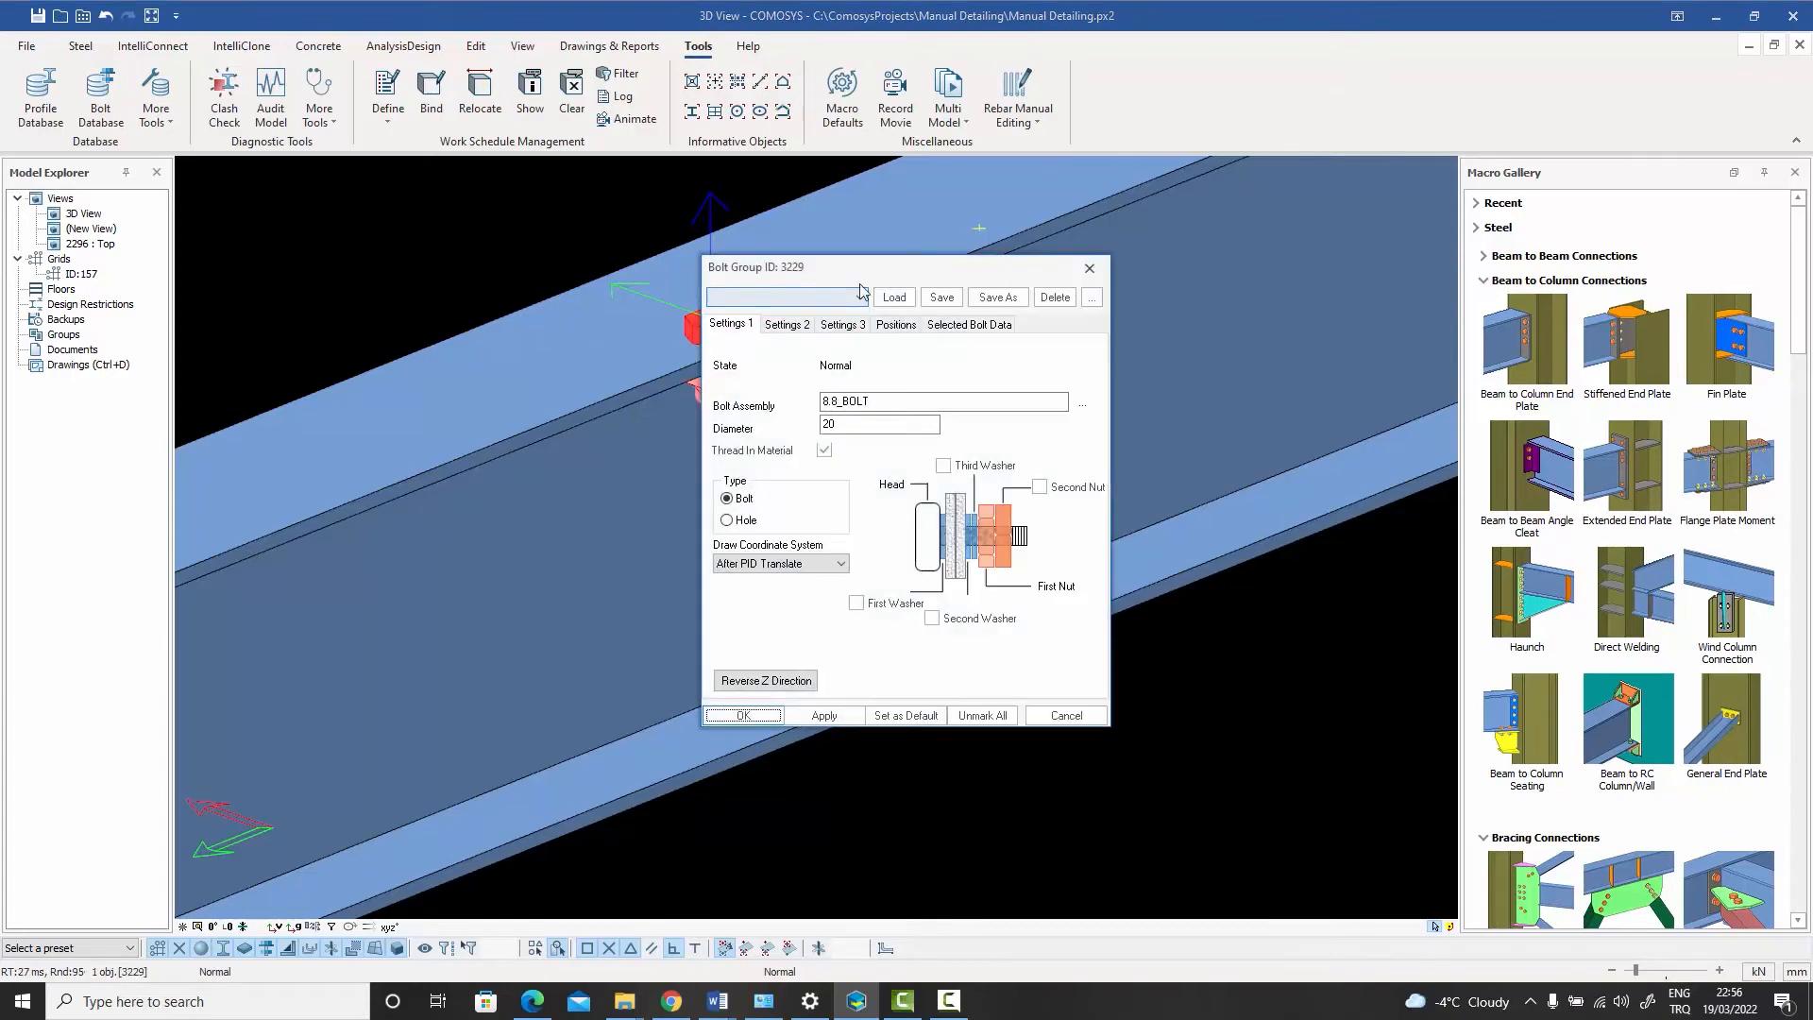
click(1051, 308)
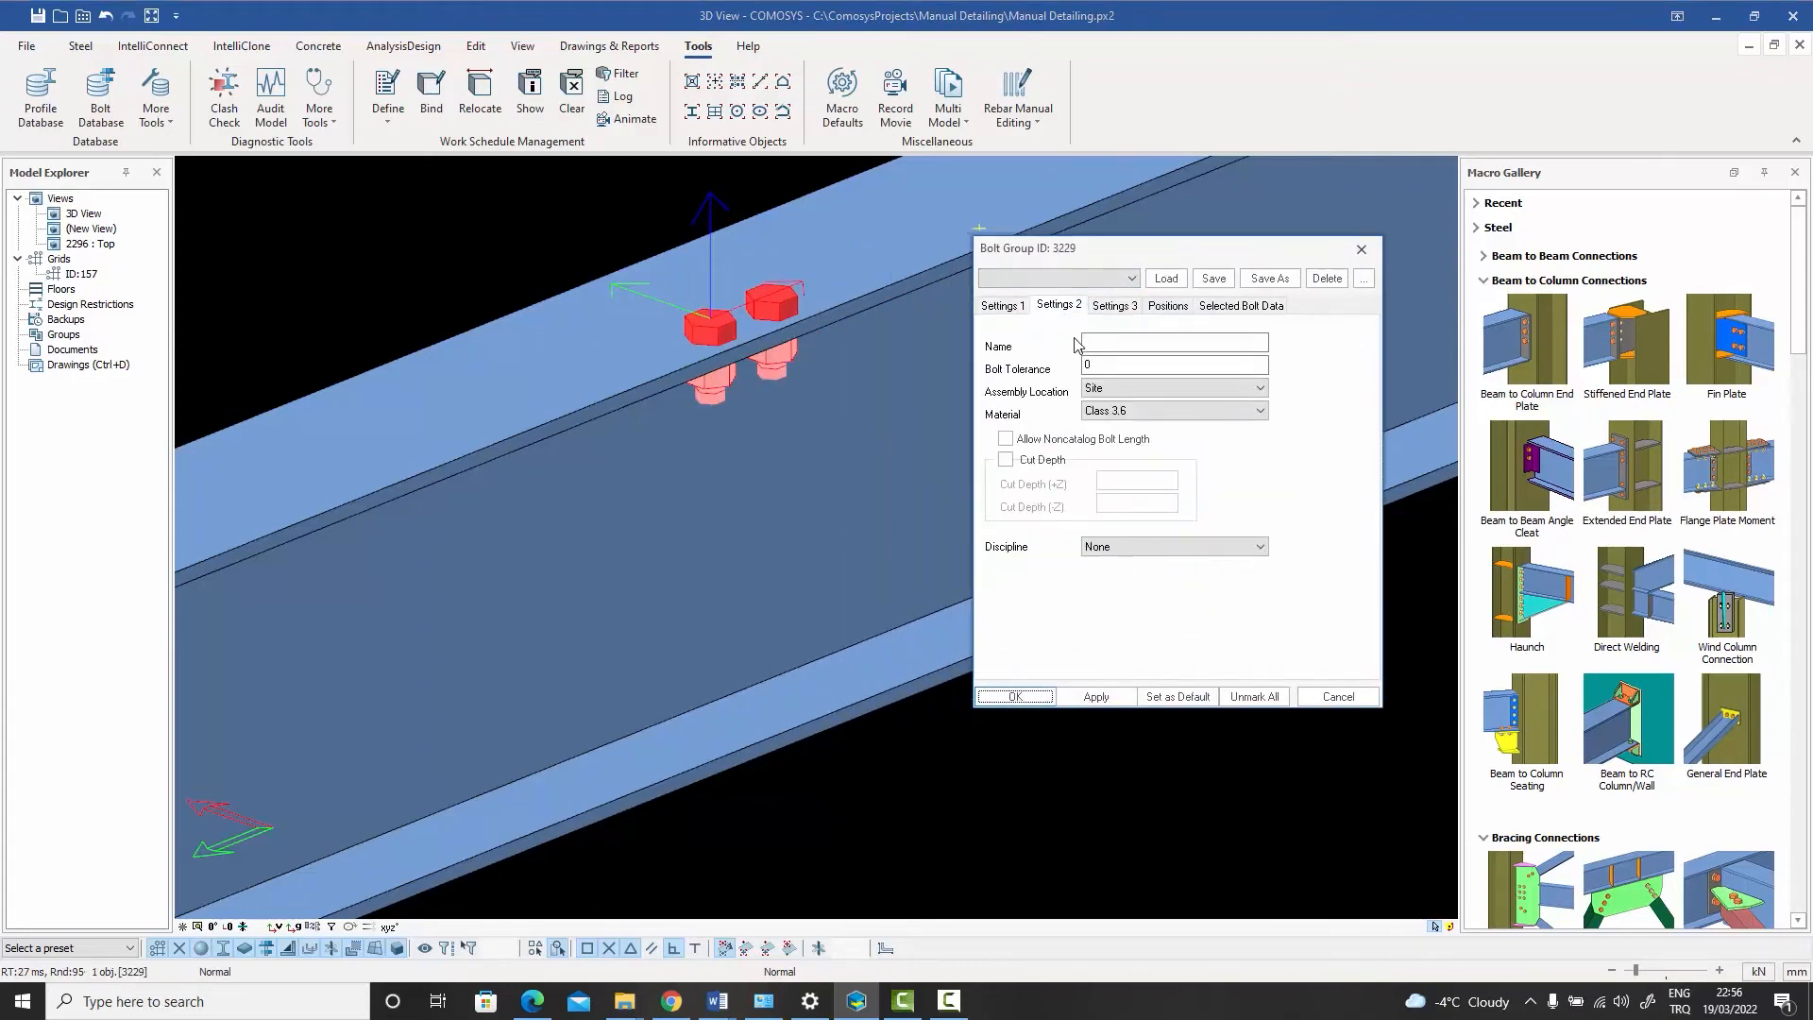
click(1007, 459)
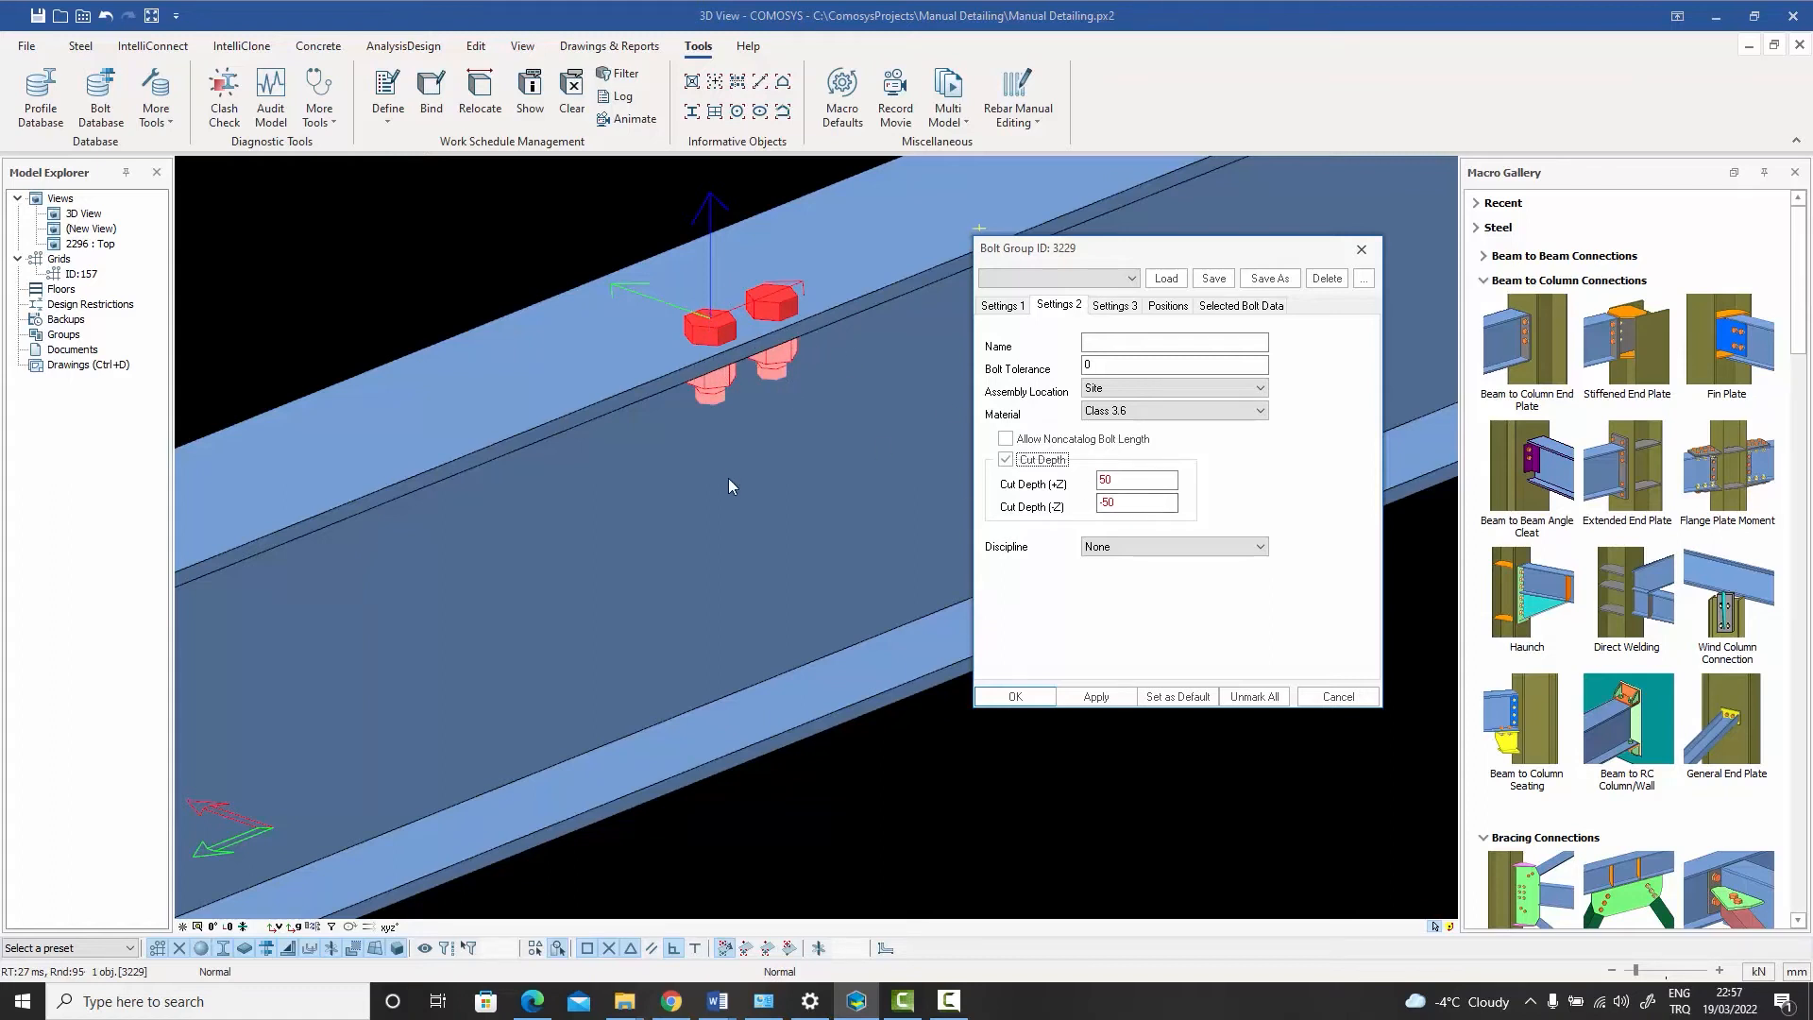
click(1129, 503)
click(1094, 699)
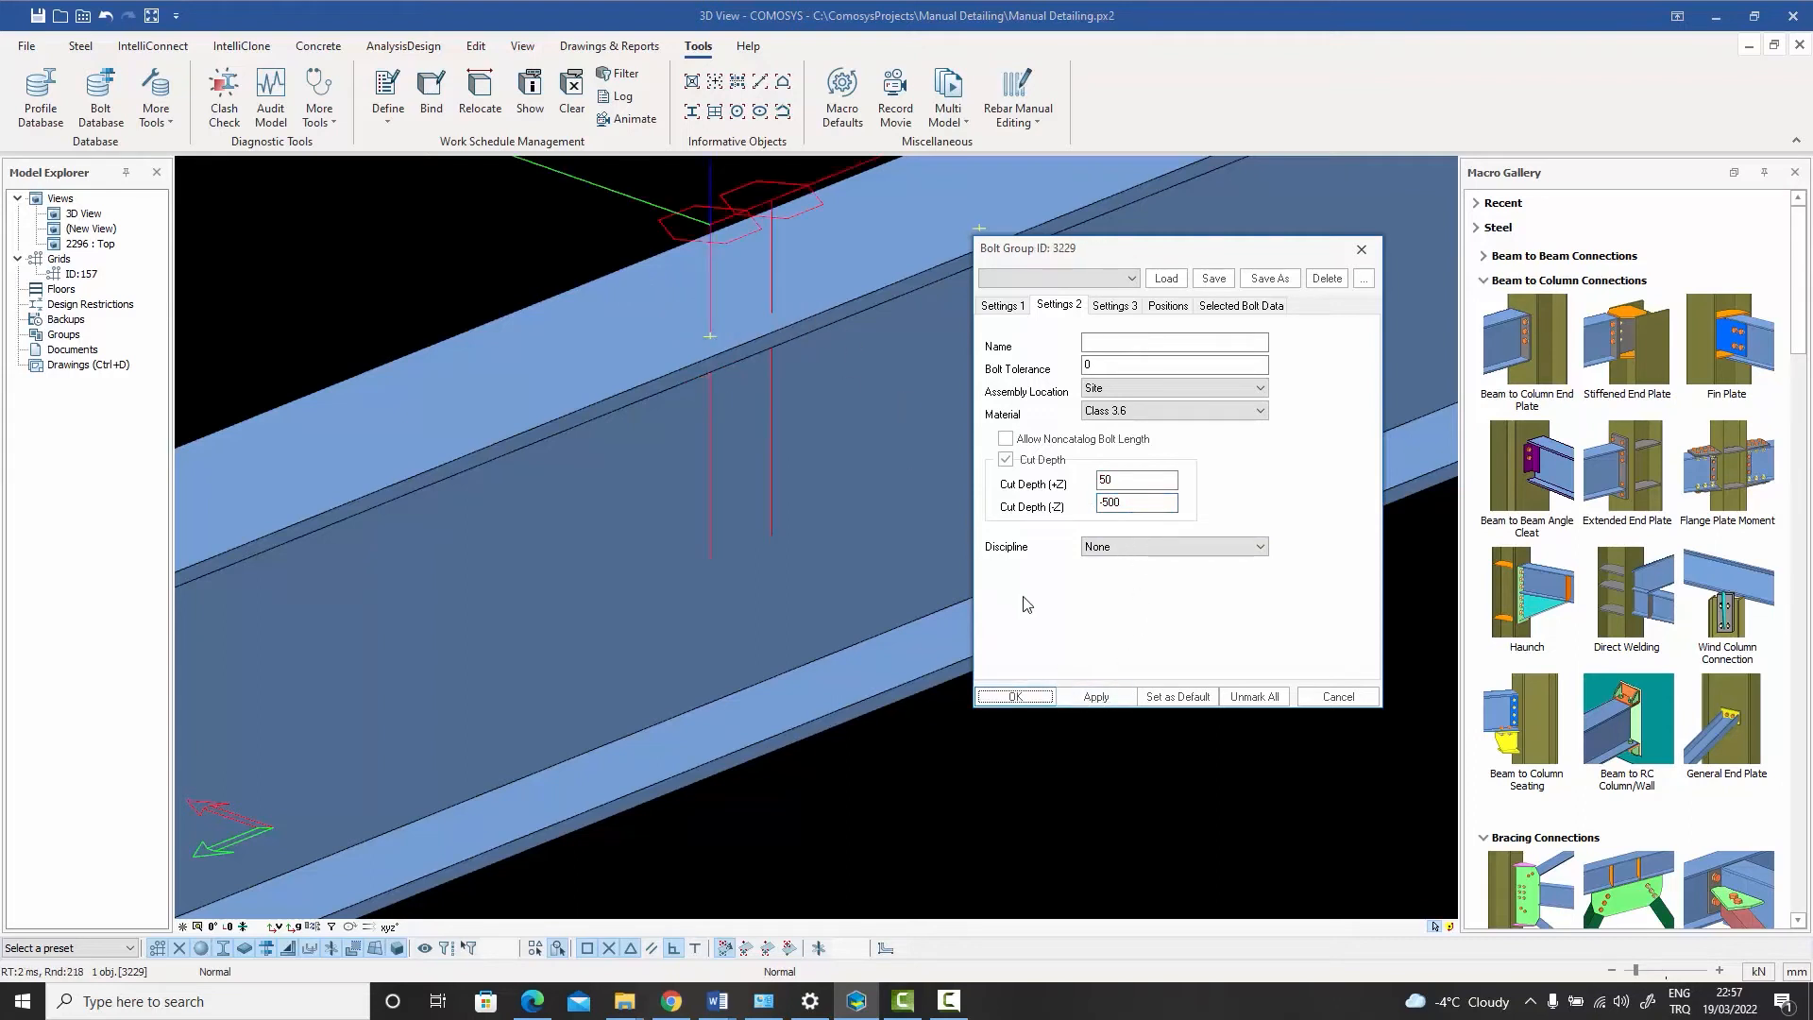
click(1015, 697)
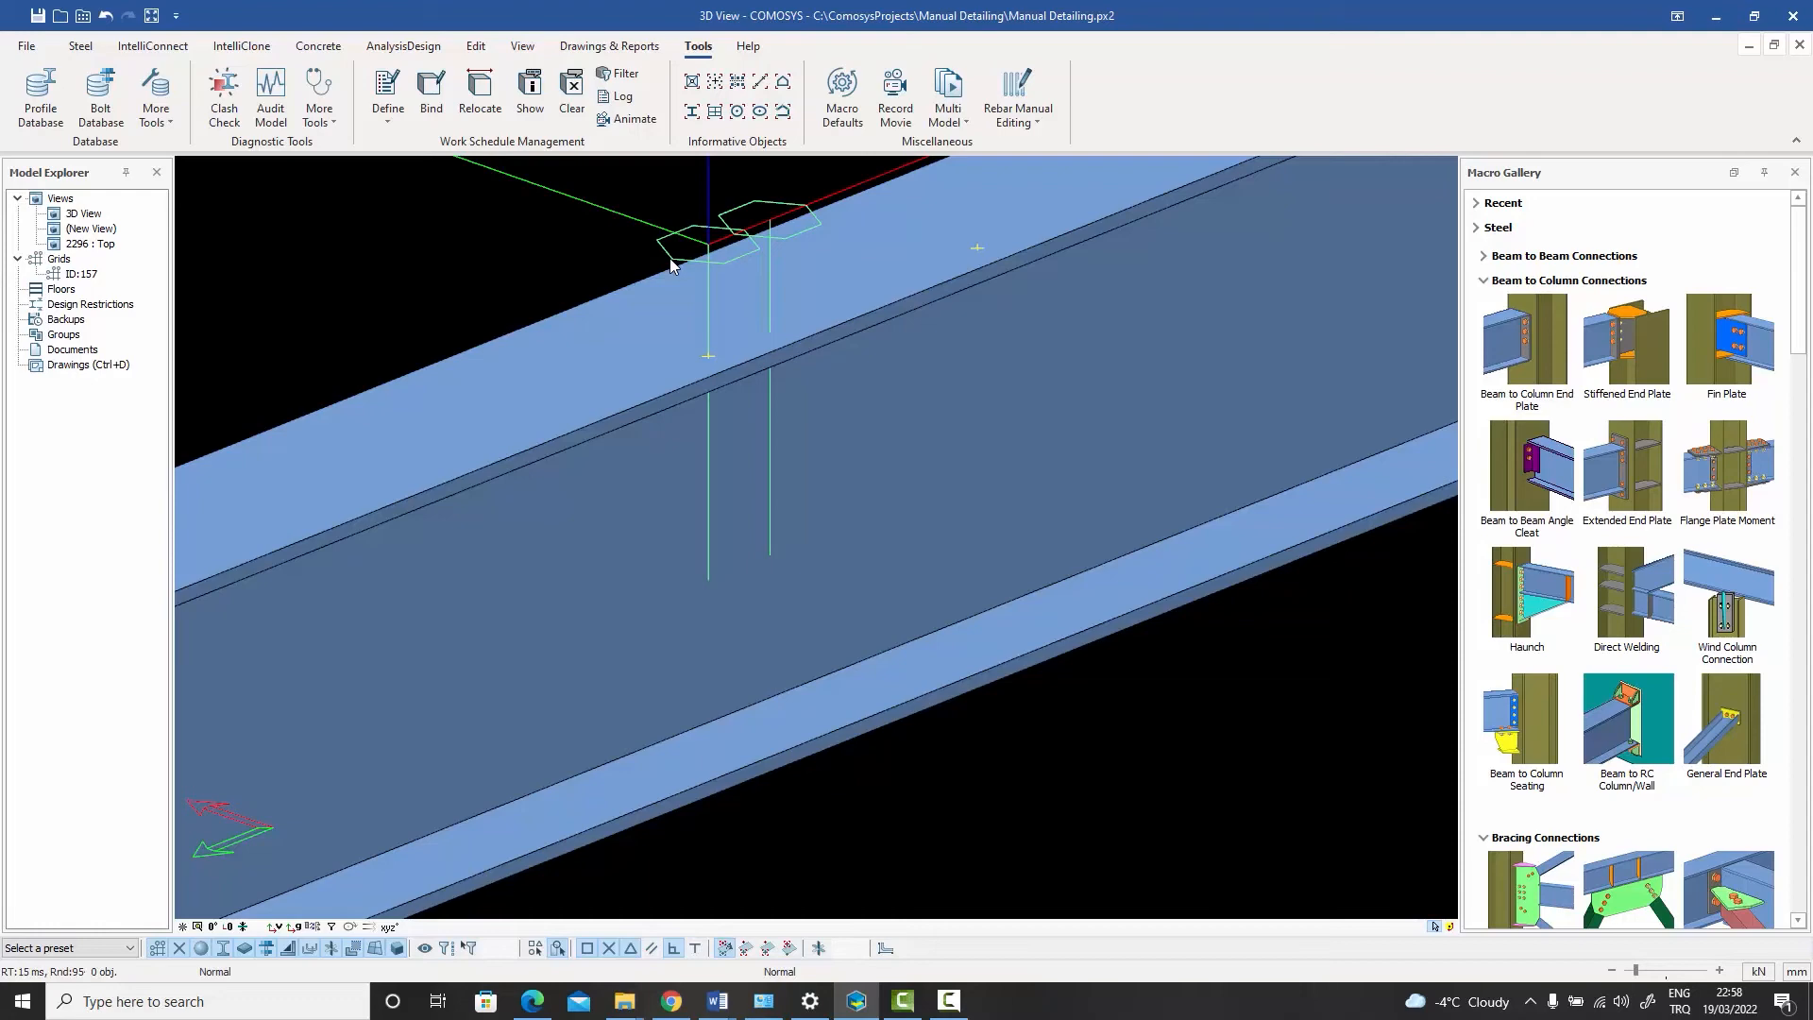
- Allow noncatalog bolt length for the bolt group and apply the change
double_click(671, 265)
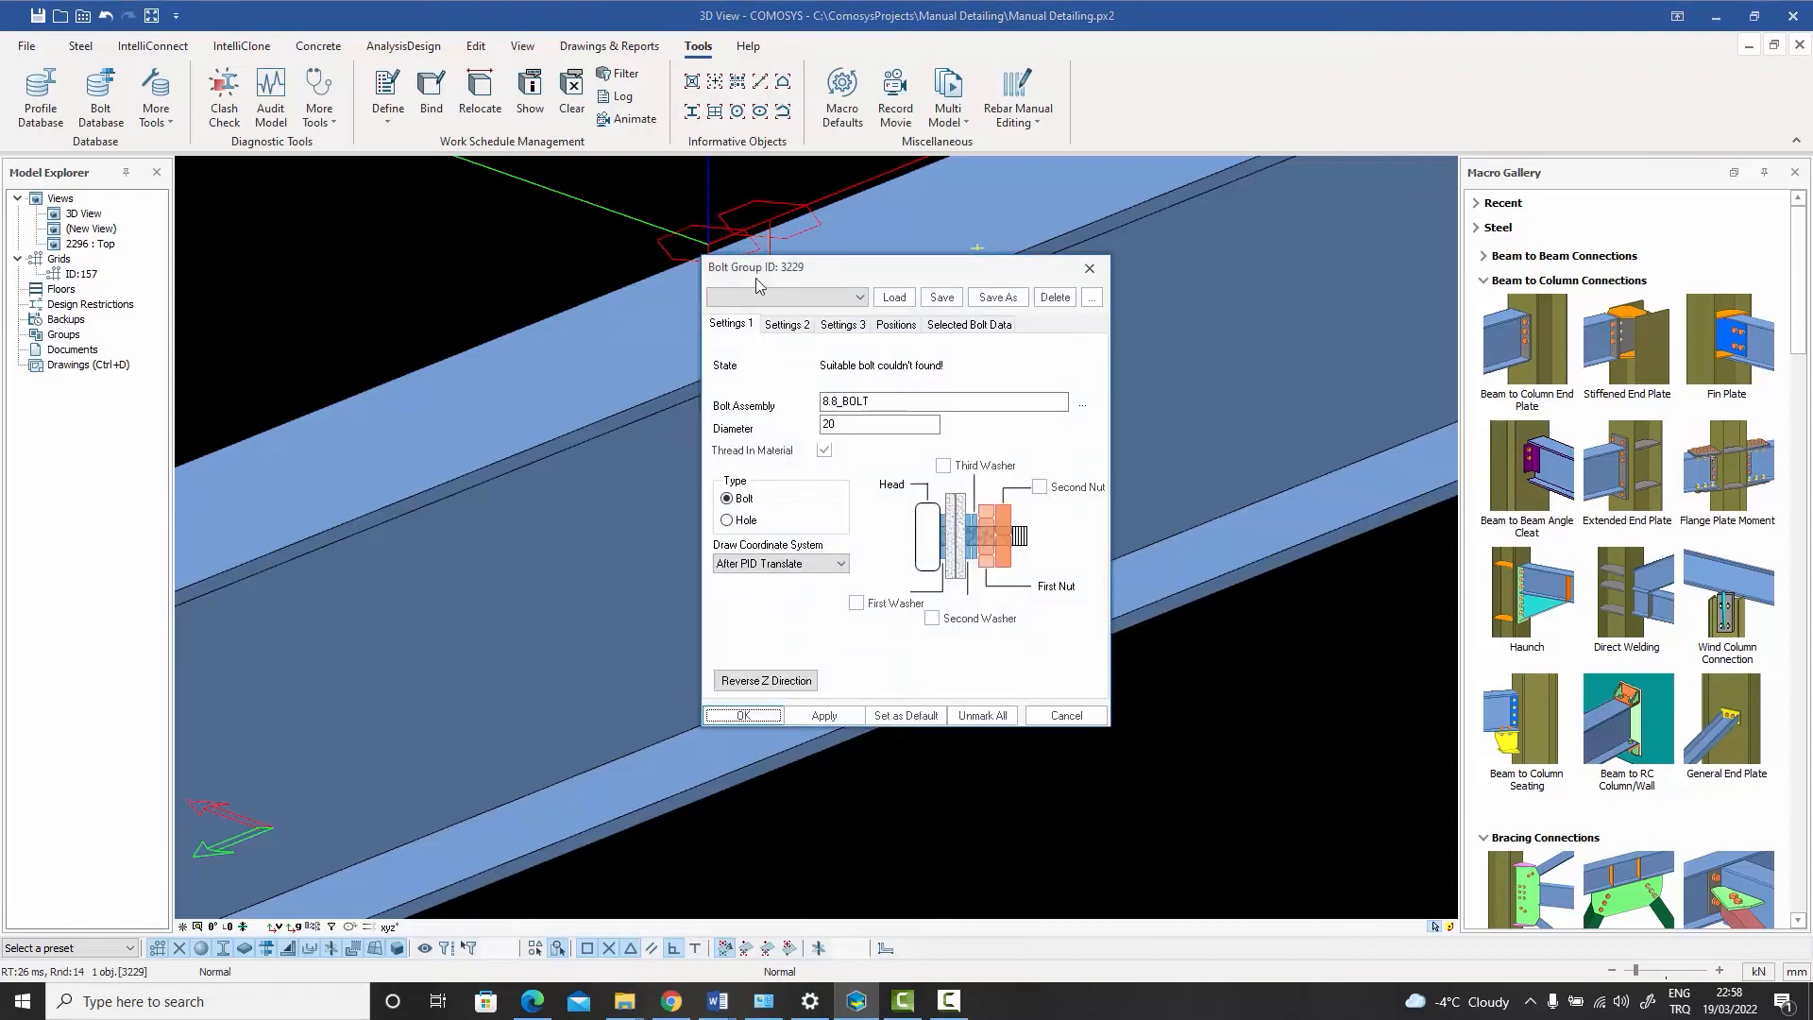
drag(756, 278, 1078, 233)
click(1077, 265)
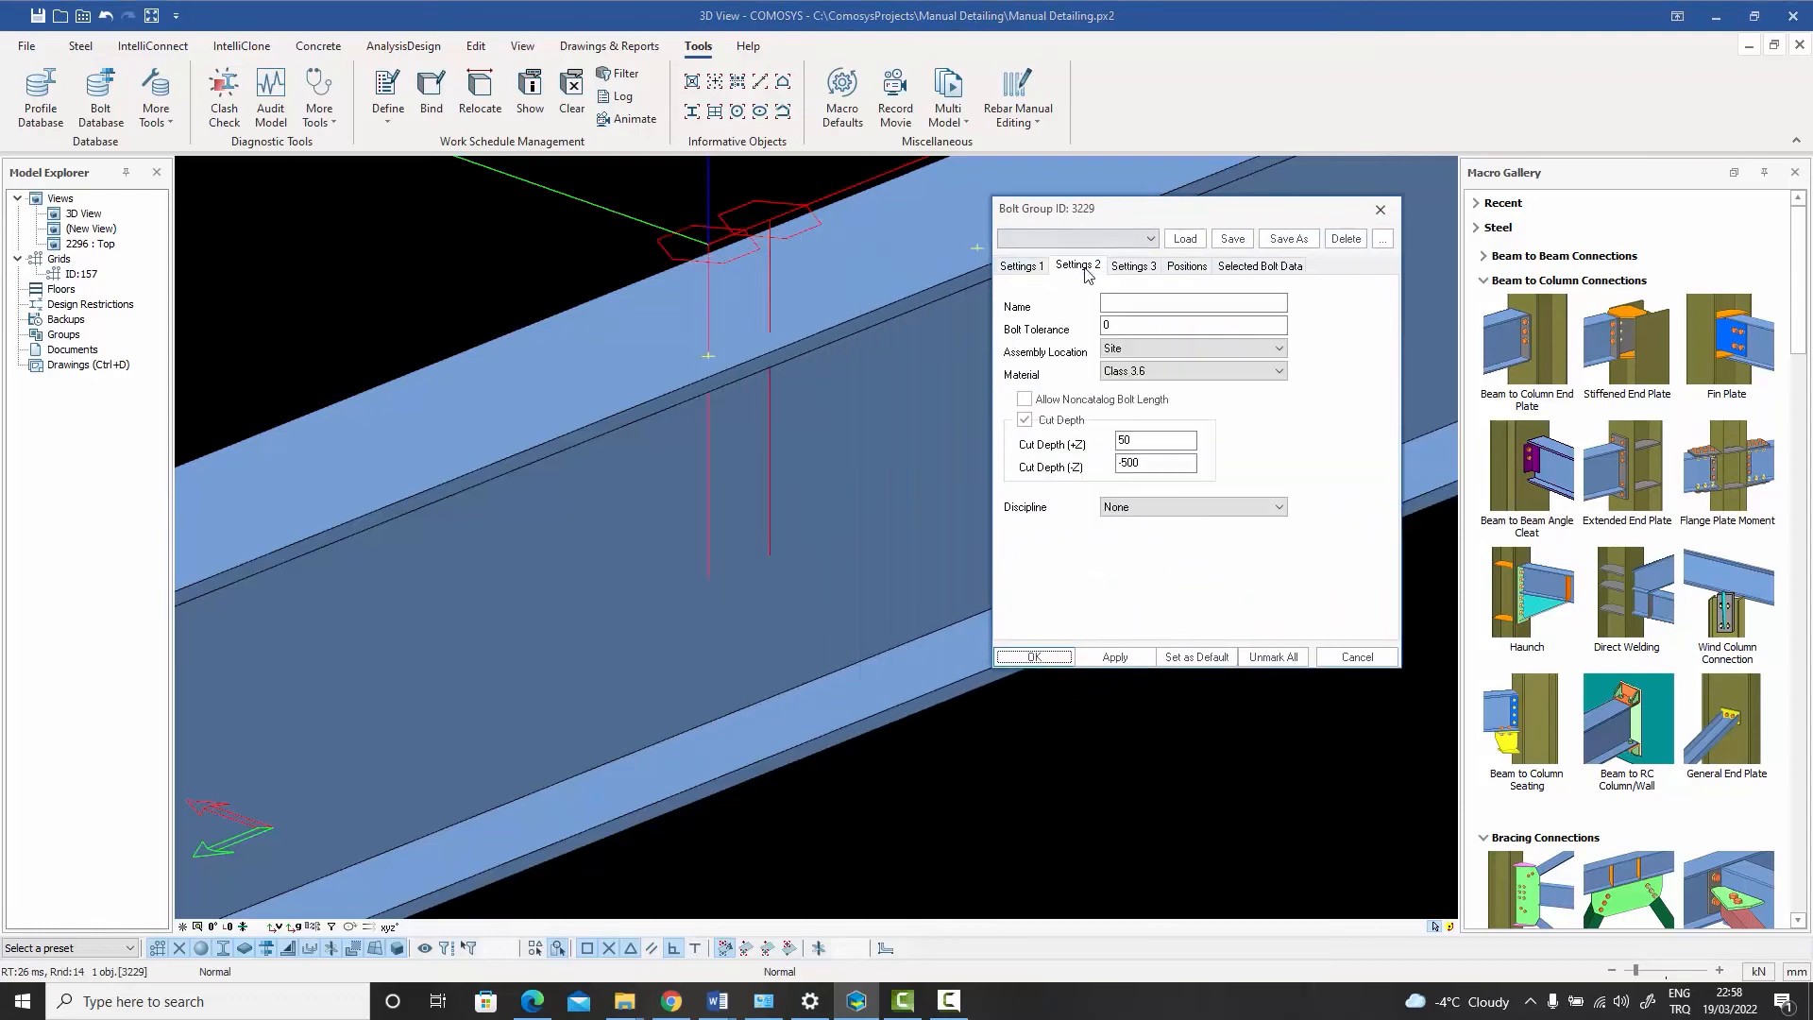
click(1023, 399)
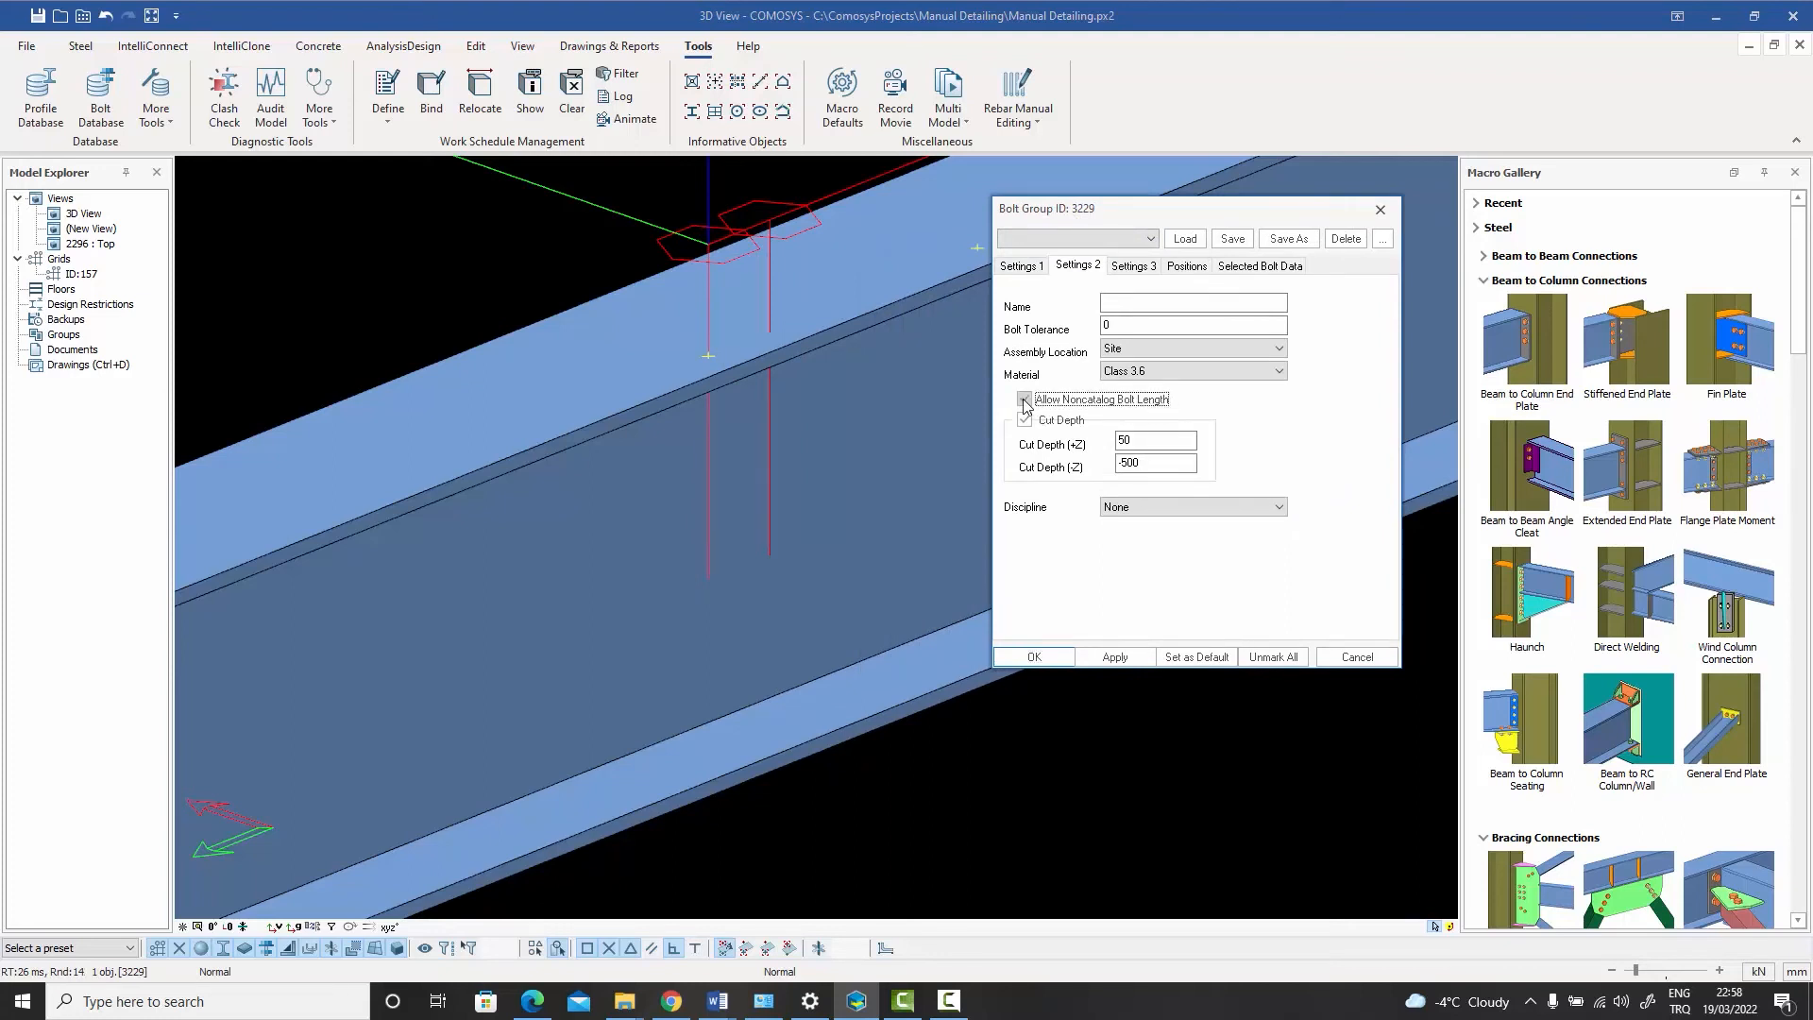
click(1114, 658)
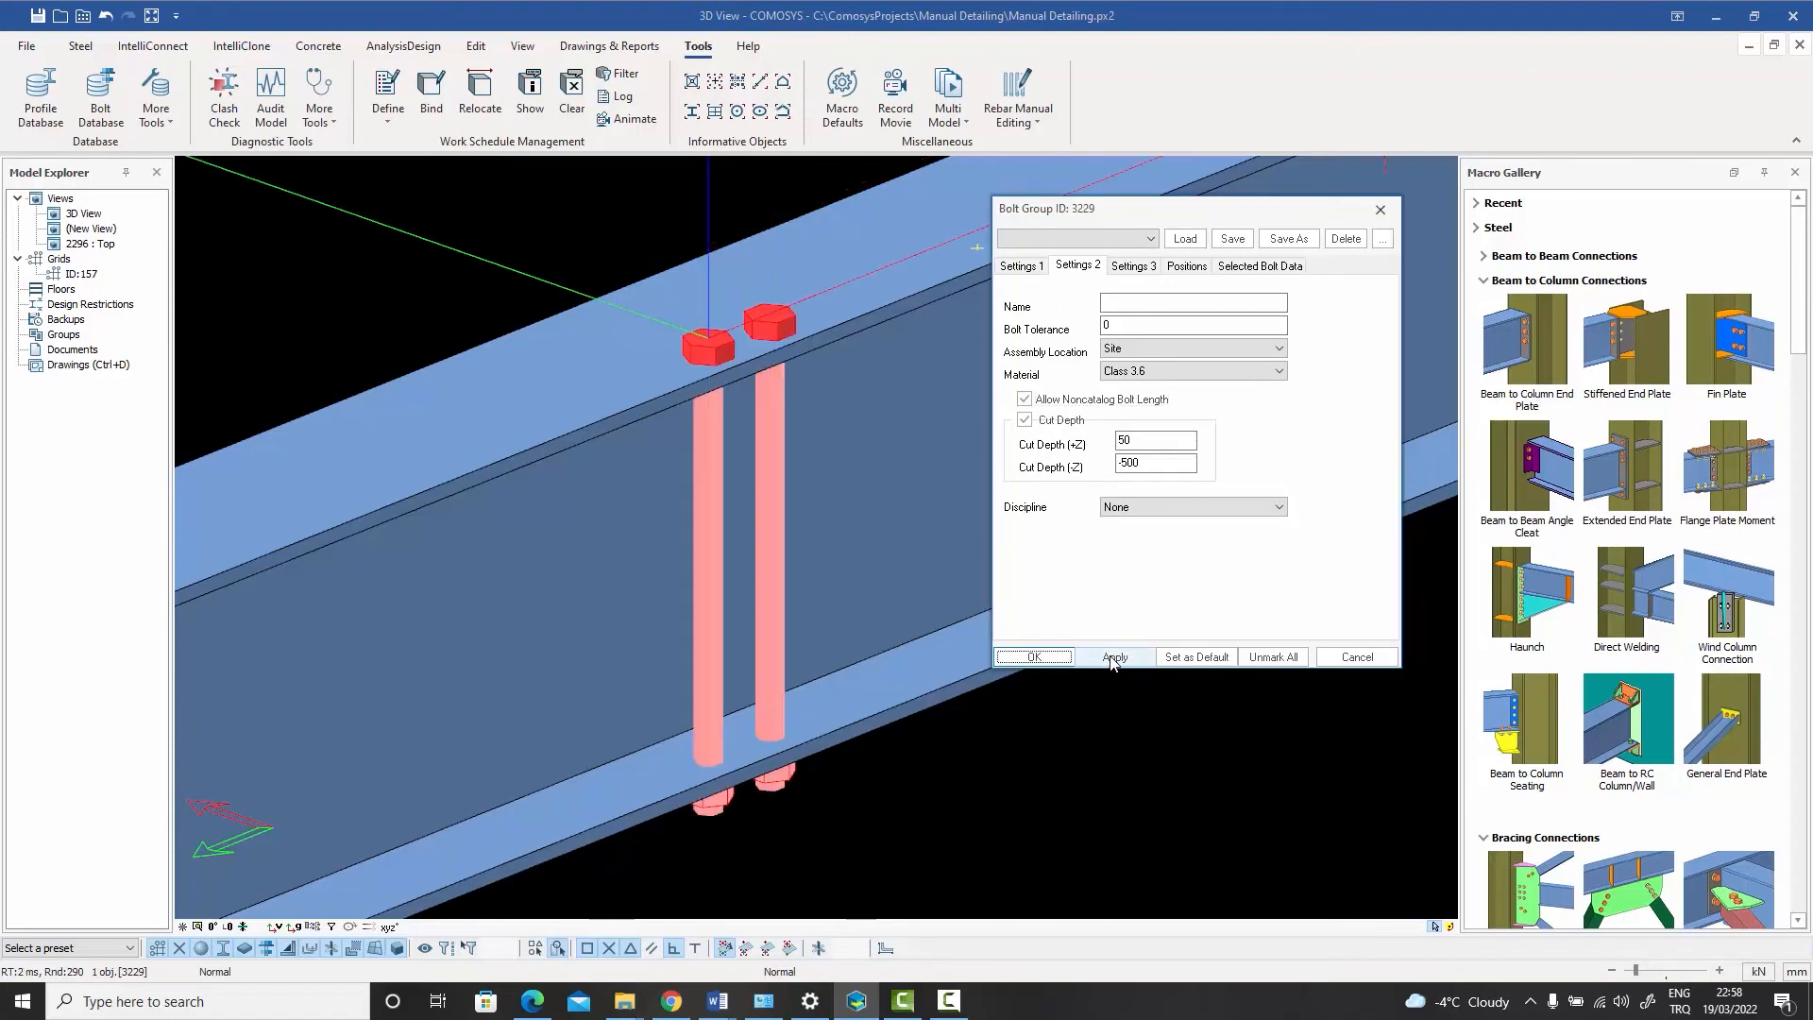
click(1324, 657)
- Inspect the lengthened bolts passing through the beam from different angles
scroll(950, 586, down, 1)
middle_drag(914, 594, 844, 529)
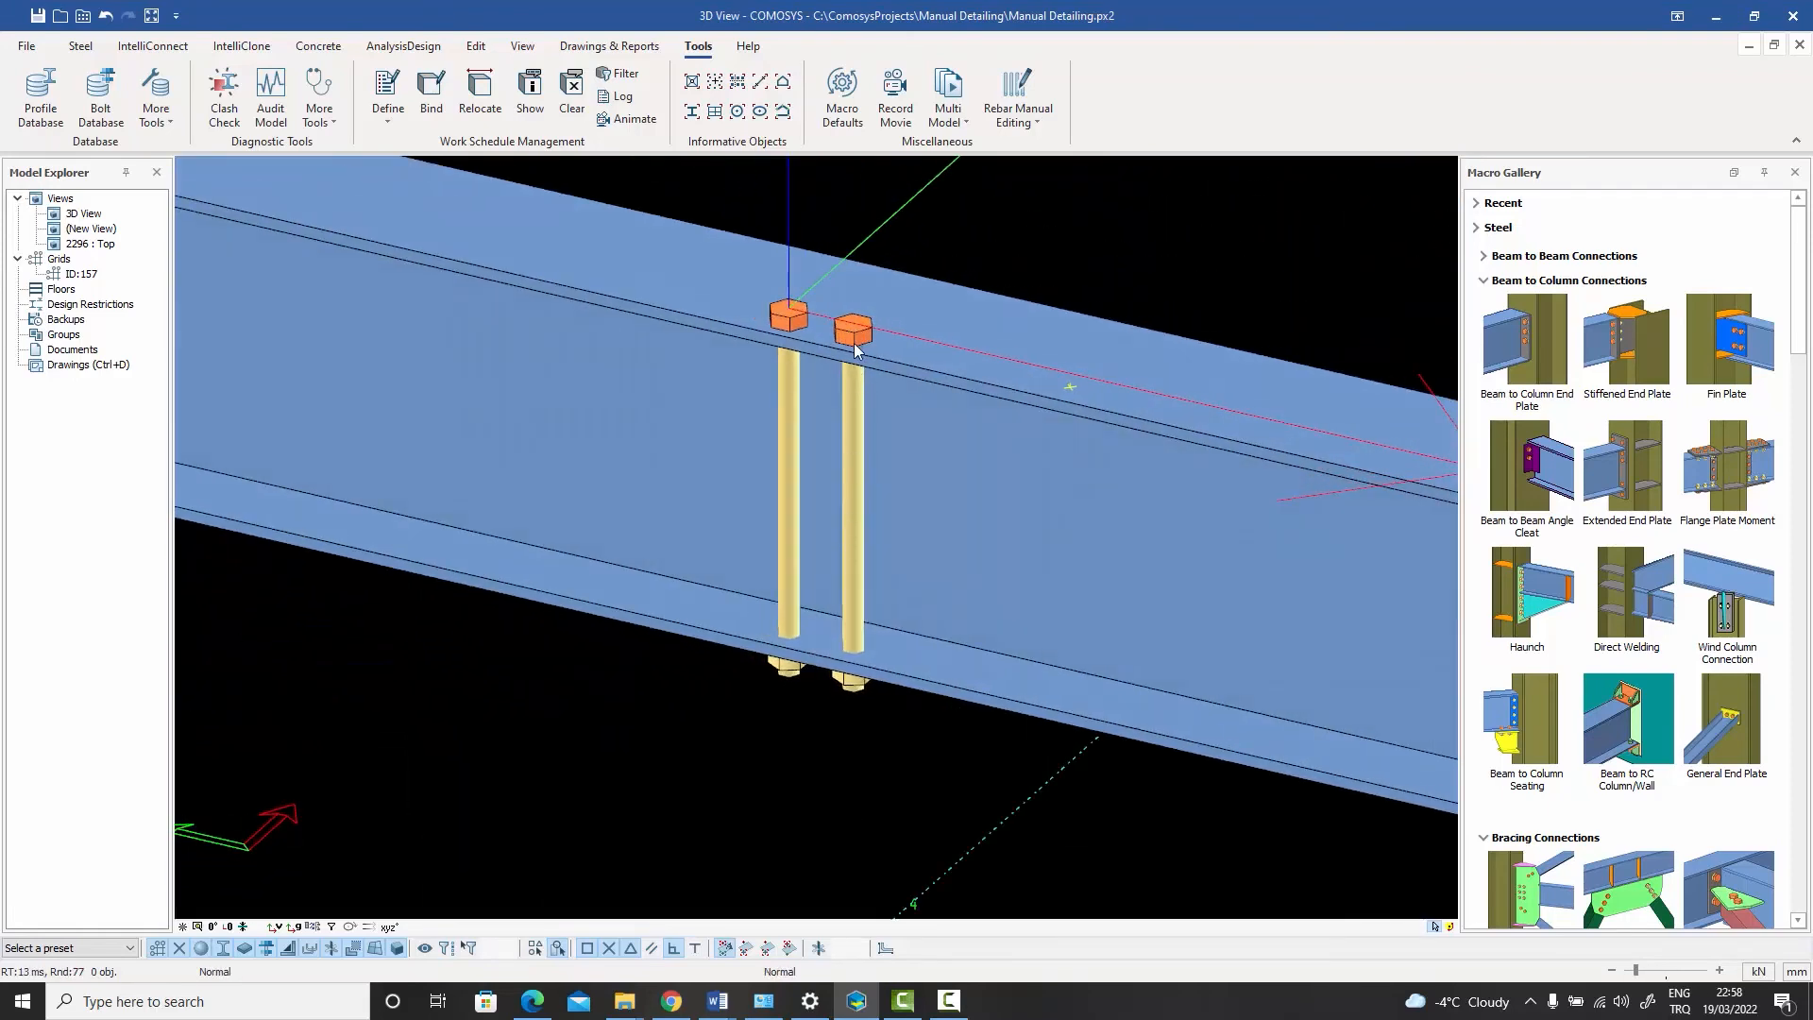
middle_drag(875, 480, 831, 678)
scroll(823, 661, down, 1)
scroll(855, 526, up, 1)
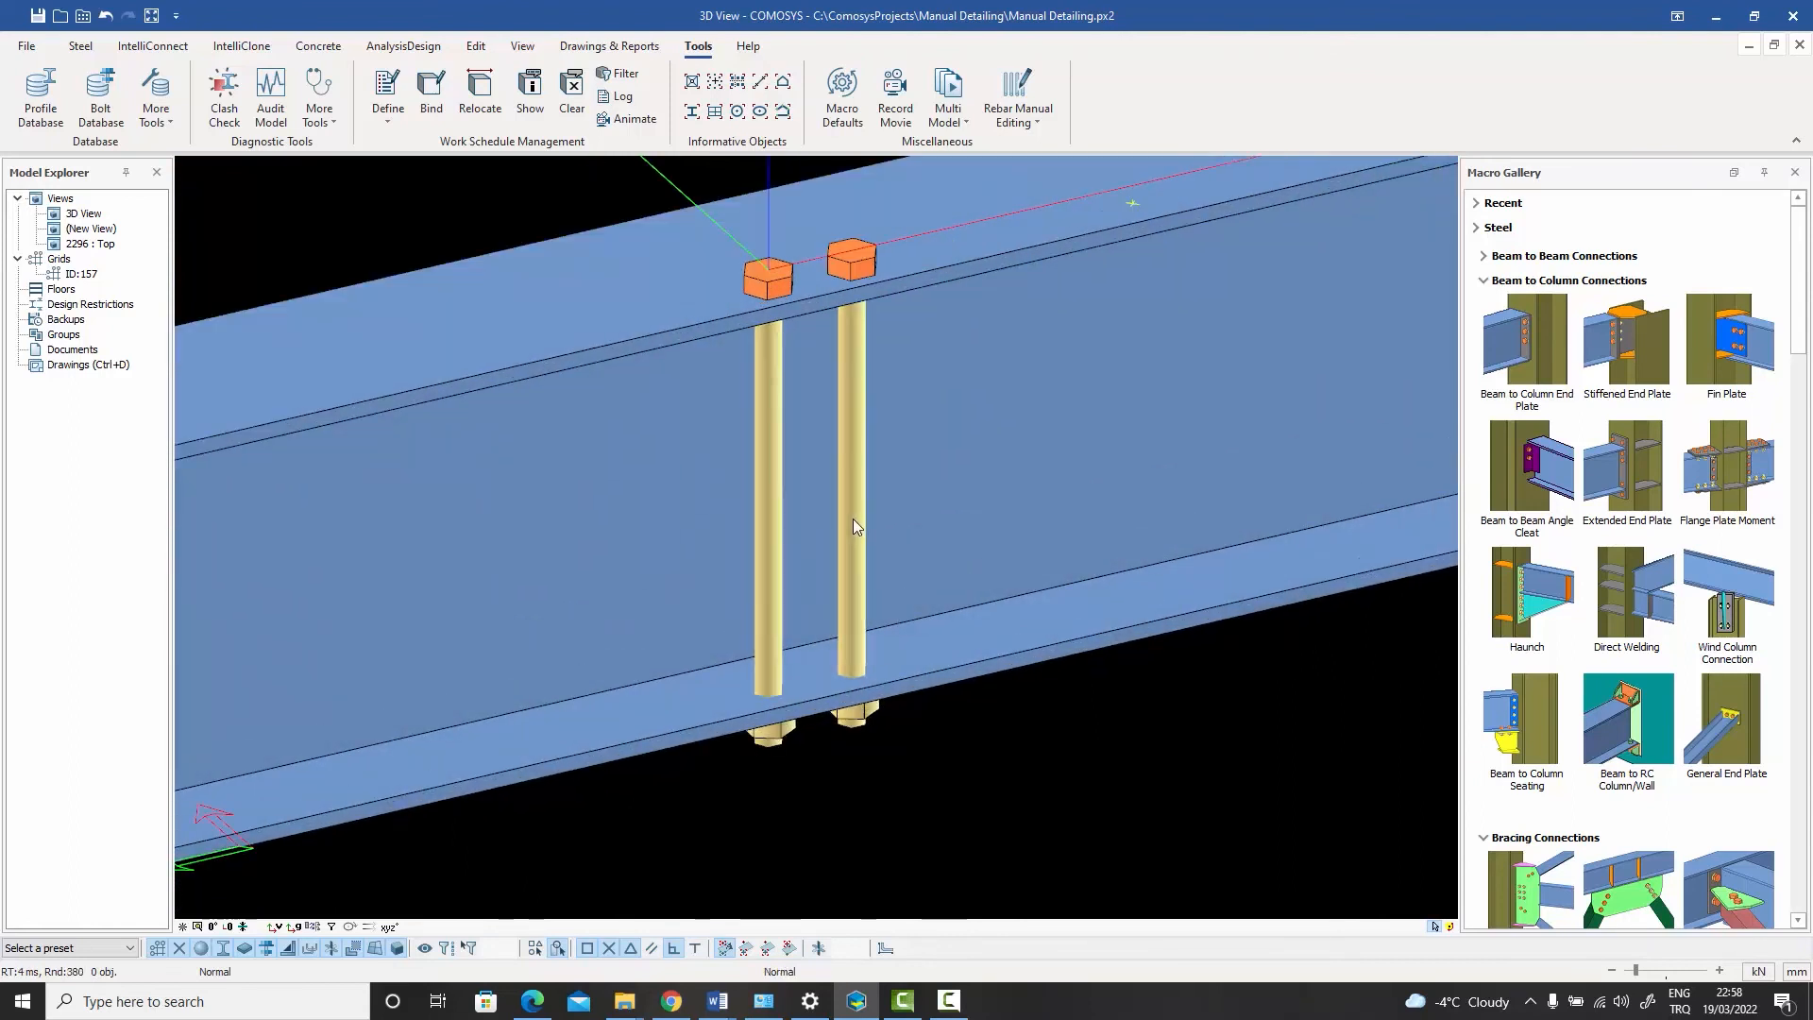
mouse_move(852, 518)
middle_down()
mouse_move(852, 474)
mouse_move(842, 494)
middle_up()
scroll(852, 473, down, 1)
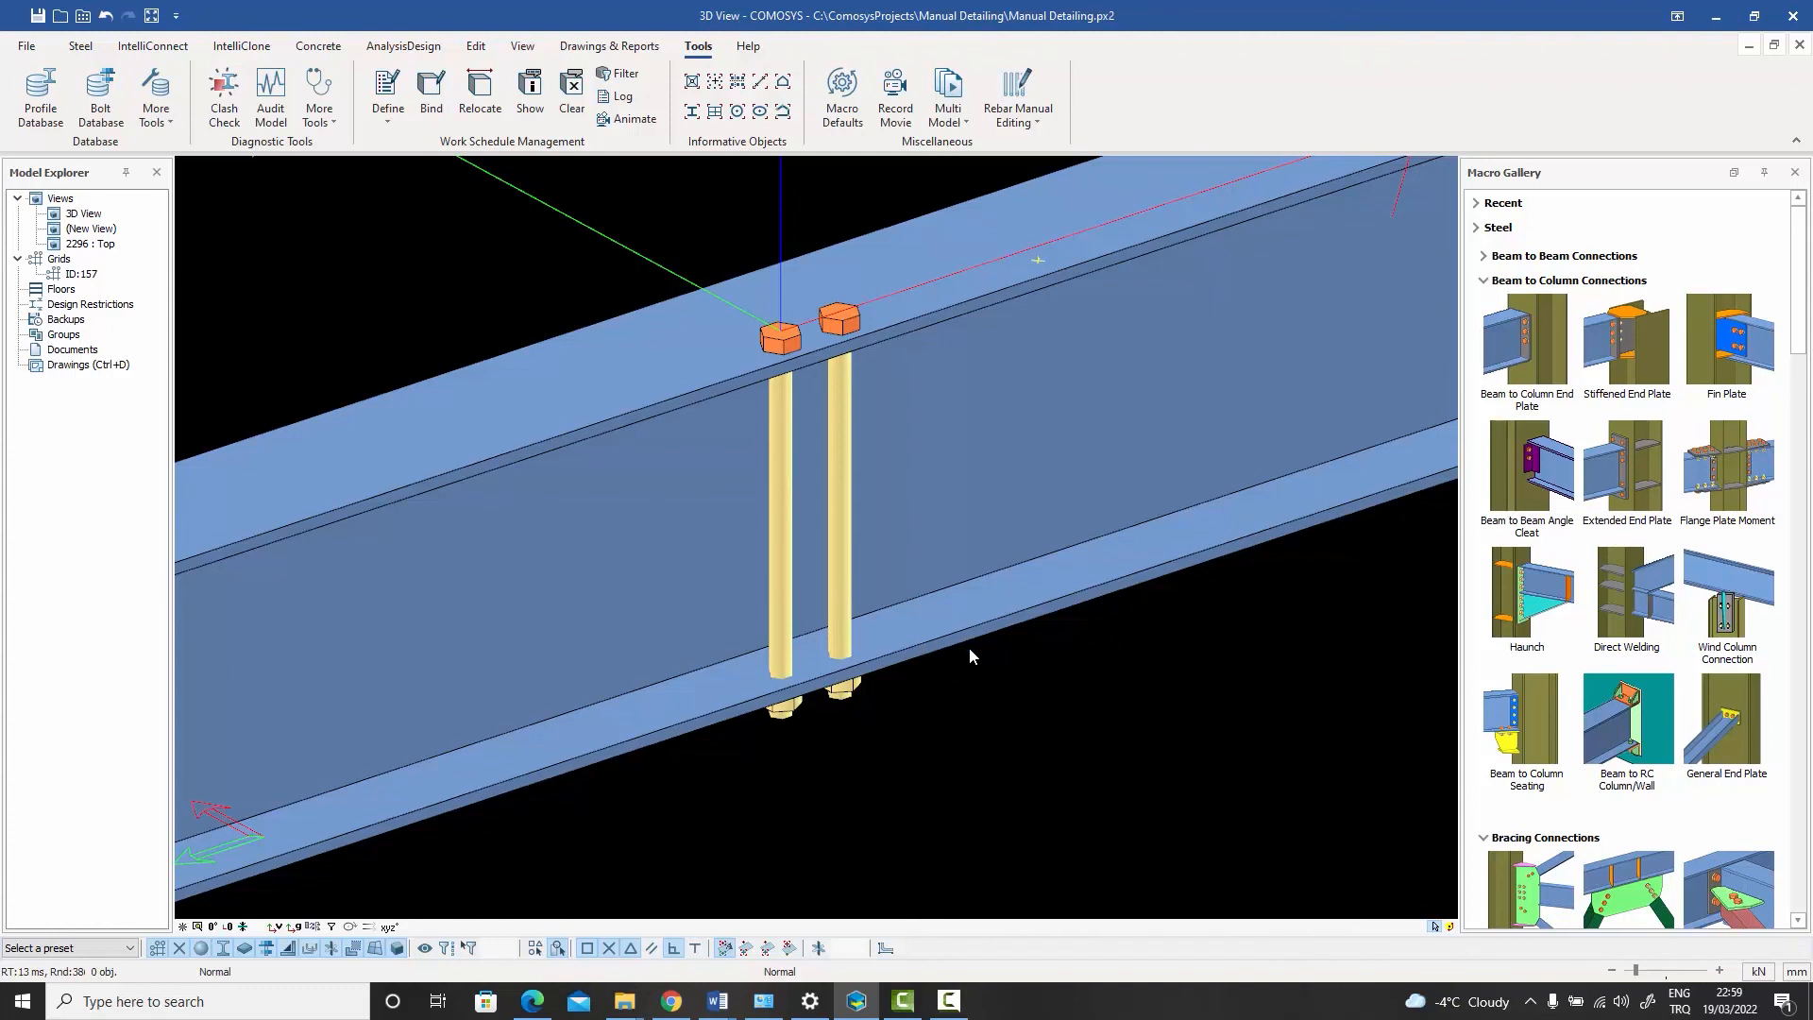
- Reopen the bolt group's properties on its second settings page
double_click(846, 543)
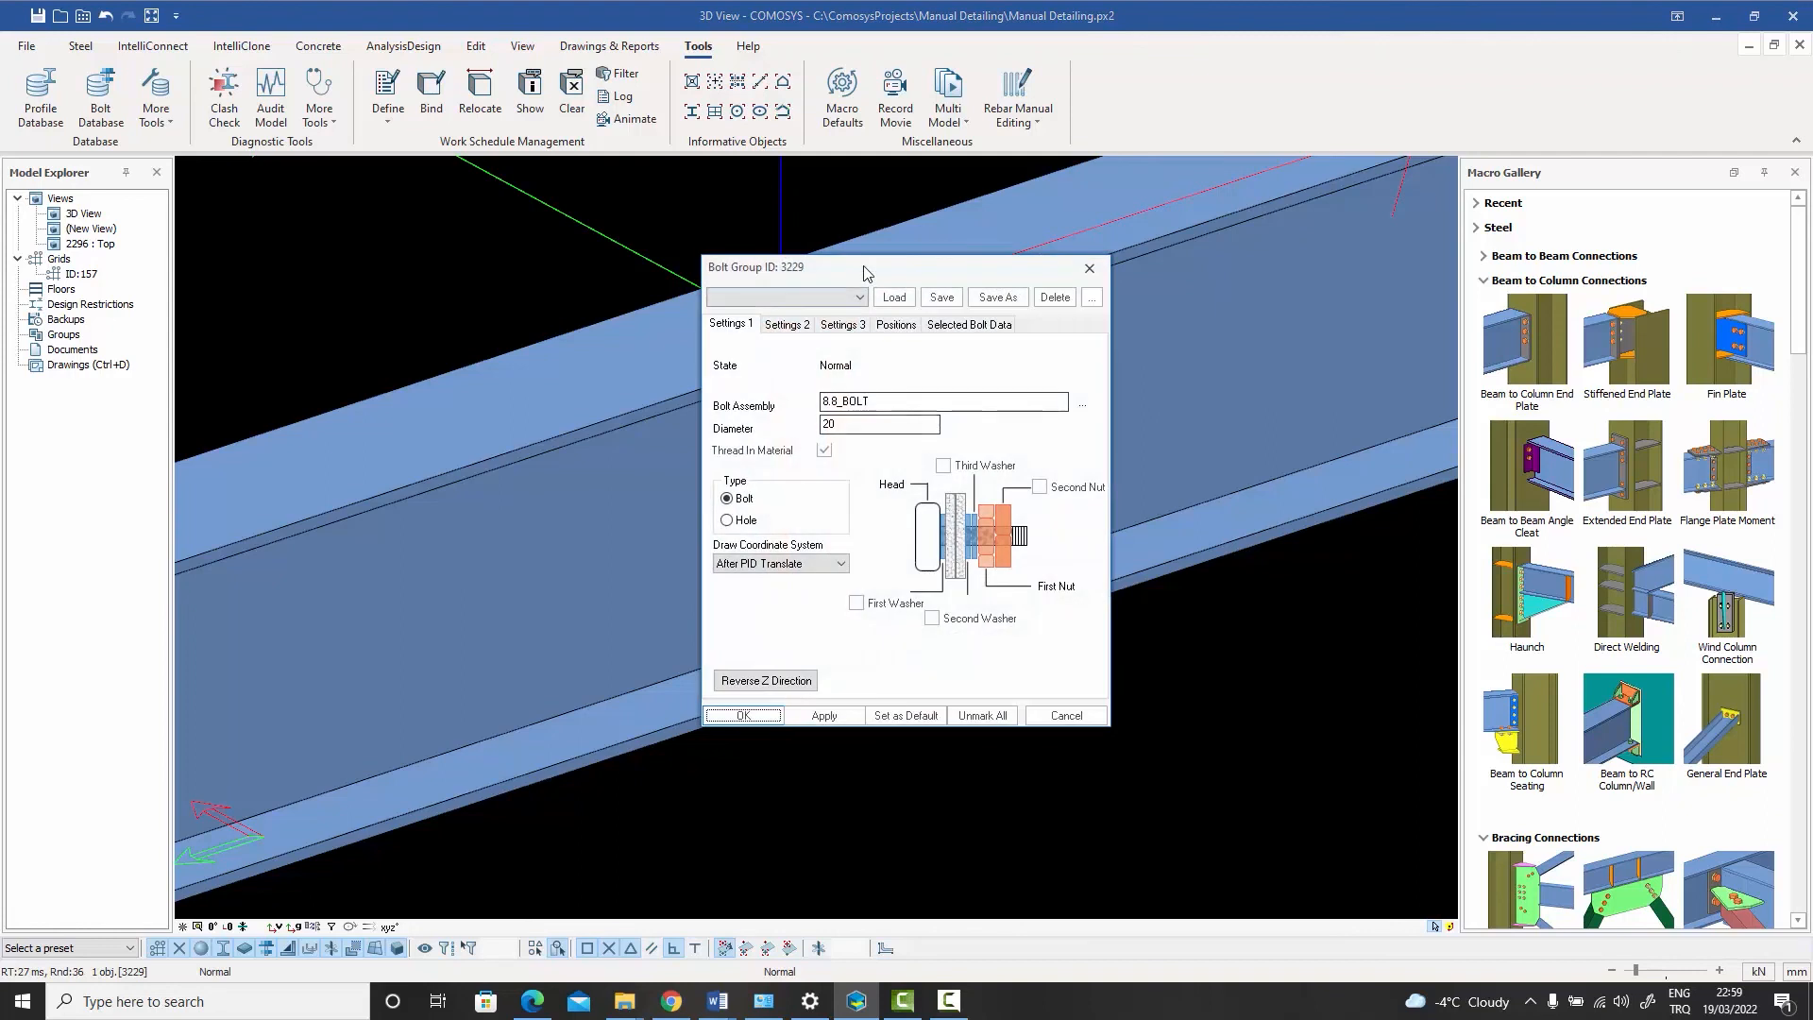
drag(862, 269, 1203, 243)
click(1128, 298)
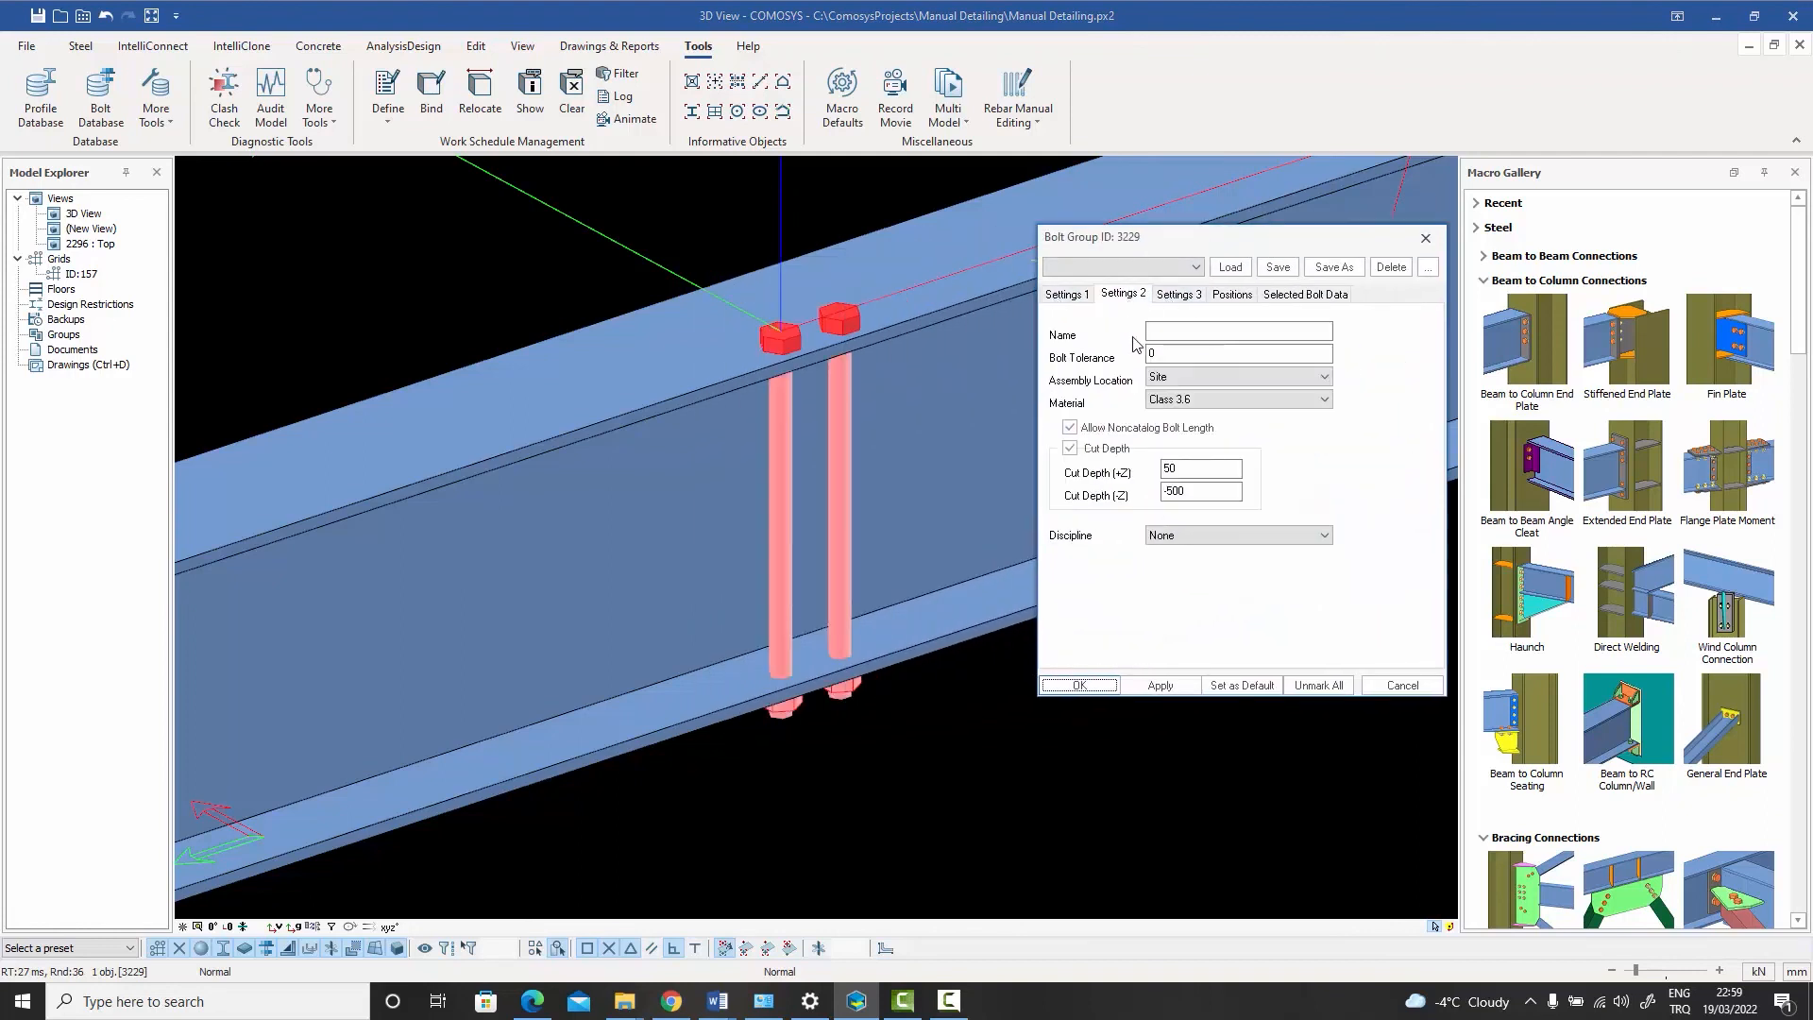